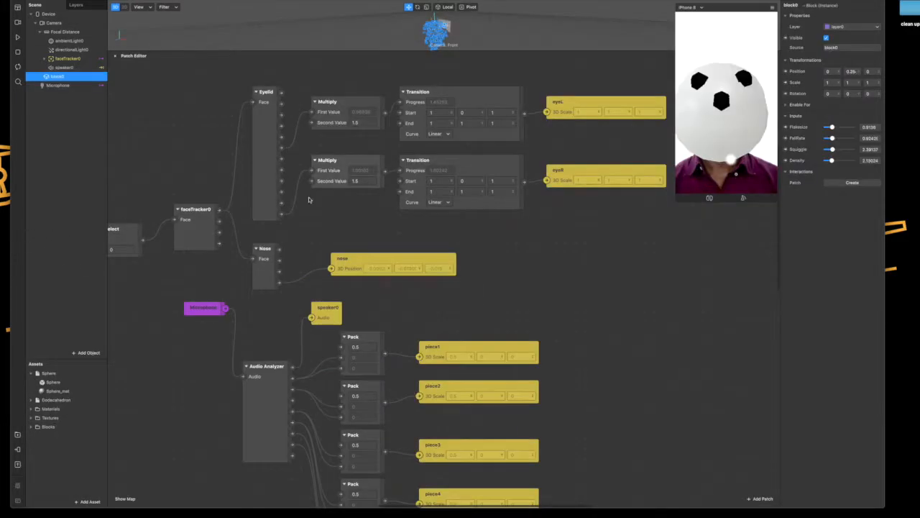
- Enlarge the iPhone 8 preview over the patch graph and move the Microphone patch down and left of the Audio Analyzer
{"action": "left_click_drag", "start_coordinate": [675, 200], "coordinate": [581, 302]}
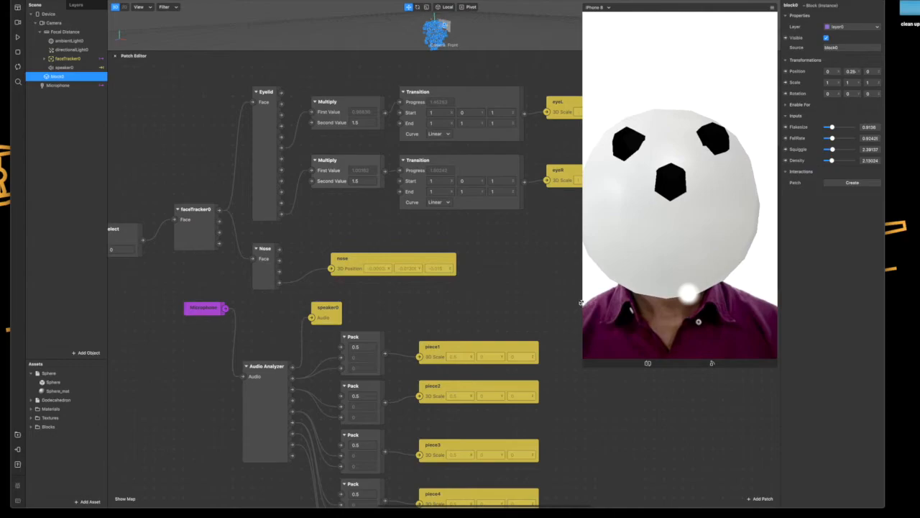
{"action": "left_click_drag", "start_coordinate": [512, 251], "coordinate": [491, 242]}
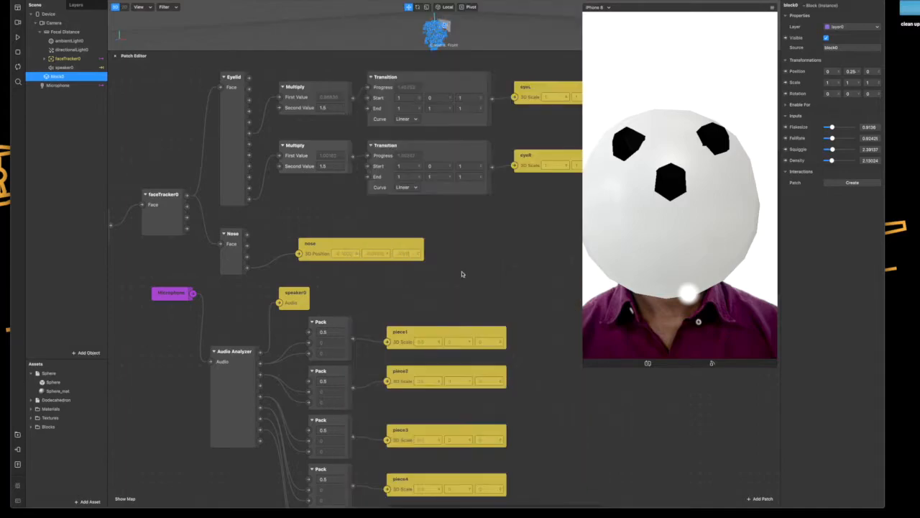
{"action": "scroll", "coordinate": [481, 255], "scroll_direction": "down", "scroll_amount": 5}
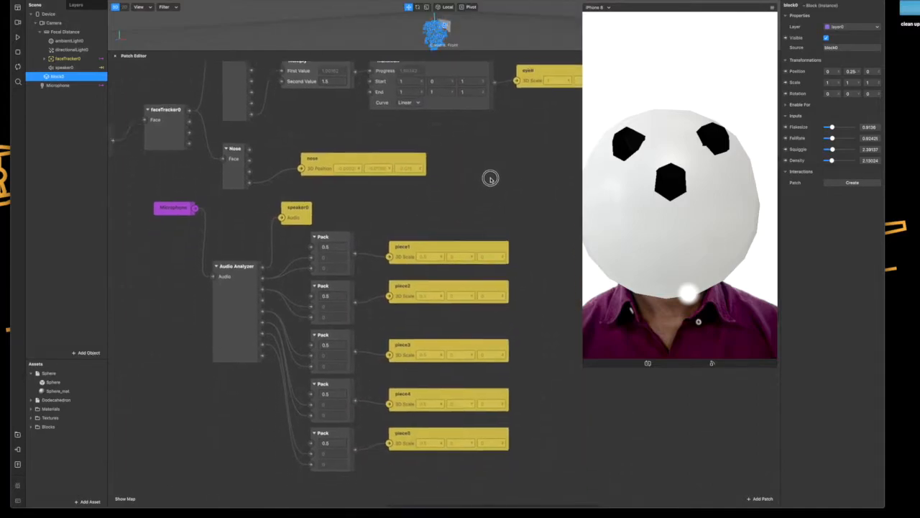
{"action": "left_click_drag", "start_coordinate": [186, 182], "coordinate": [176, 212]}
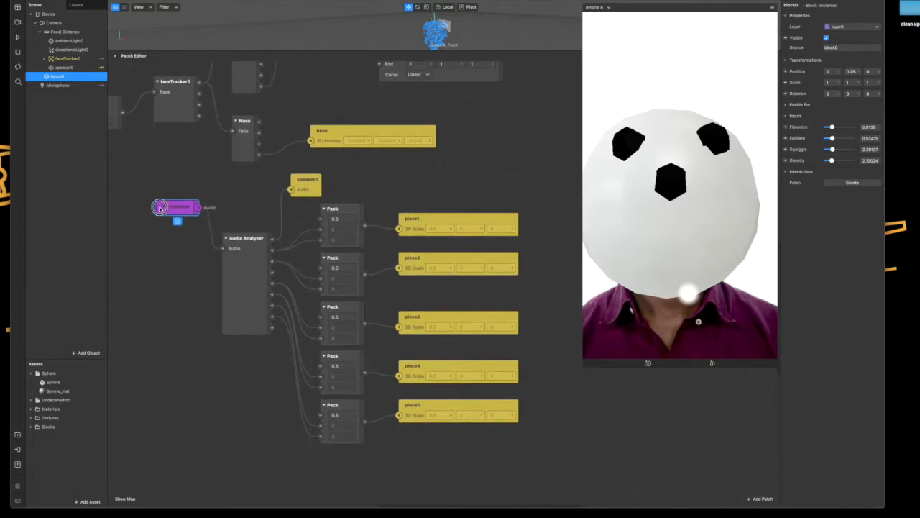
{"action": "right_click", "coordinate": [143, 204]}
{"action": "left_click", "coordinate": [151, 209]}
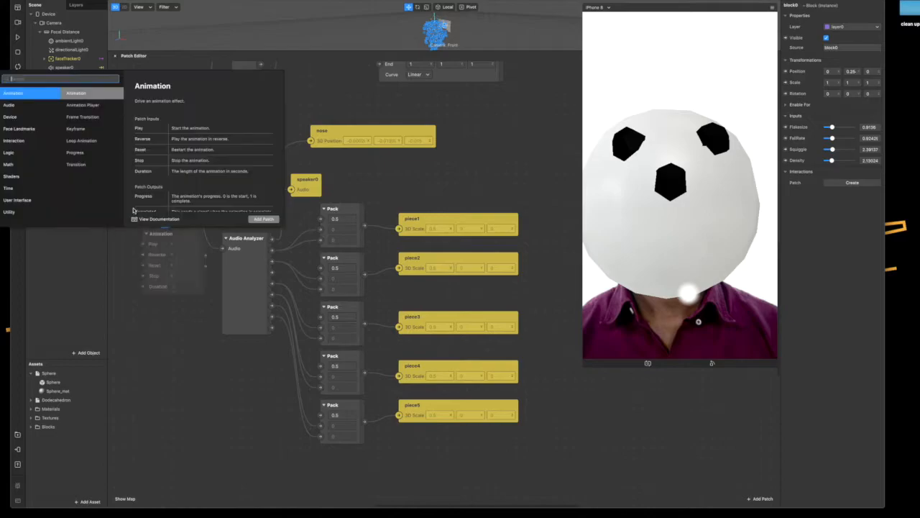
{"action": "left_click", "coordinate": [126, 251]}
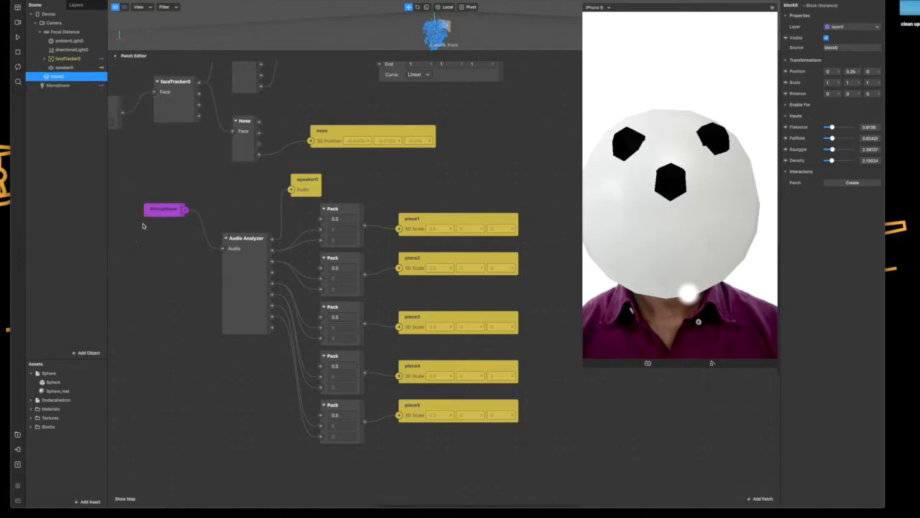
- Try to create a patch from the Microphone object in the scene hierarchy
{"action": "left_click", "coordinate": [66, 86]}
{"action": "right_click", "coordinate": [75, 87]}
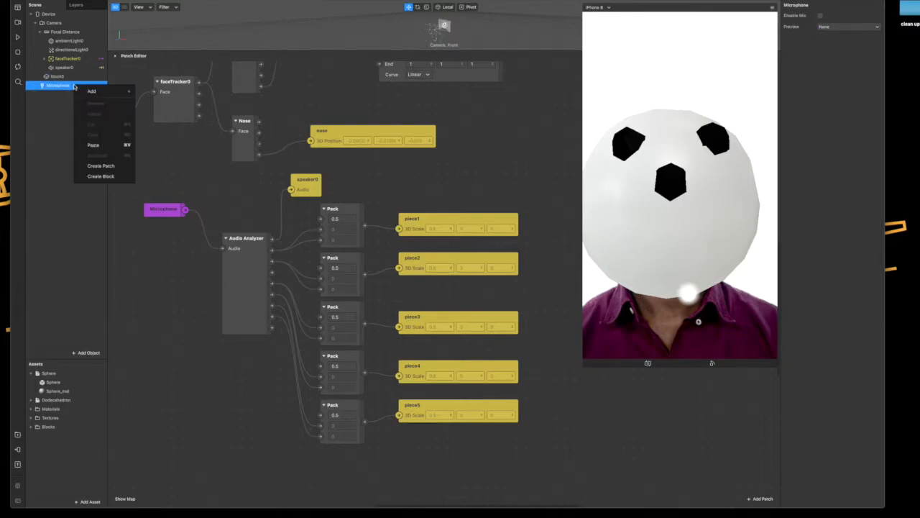
{"action": "left_click", "coordinate": [91, 167]}
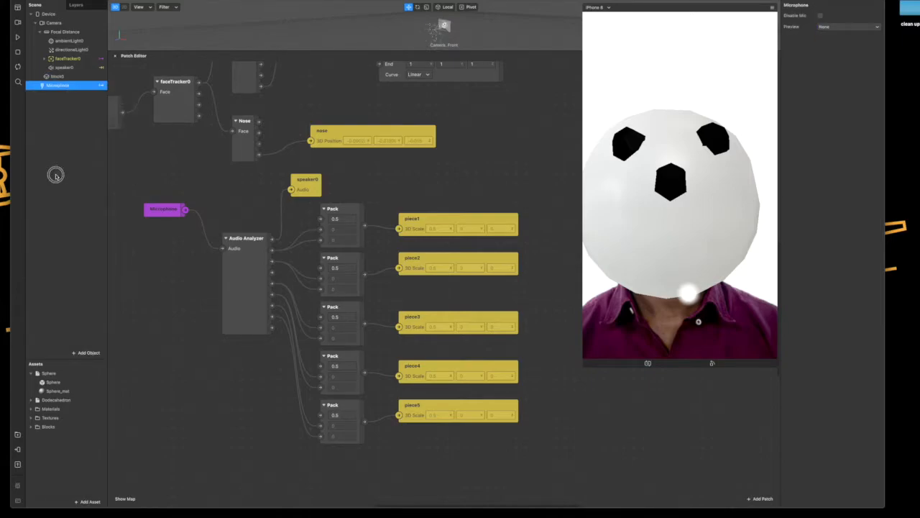
- Spread out the audio patches by lowering Microphone, raising speaker0 above the Pack column and shifting the Audio Analyzer closer to Microphone
{"action": "left_click", "coordinate": [151, 220]}
{"action": "left_click_drag", "start_coordinate": [152, 220], "coordinate": [155, 223]}
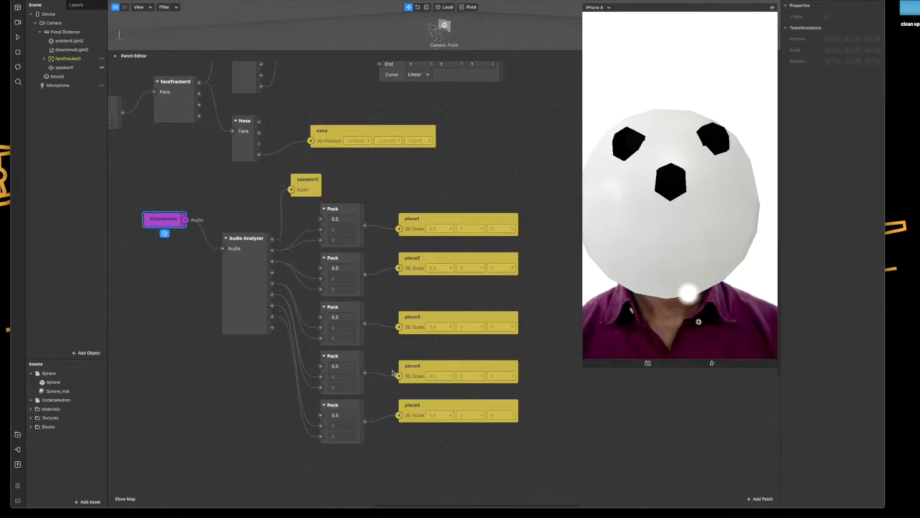
{"action": "left_click_drag", "start_coordinate": [302, 192], "coordinate": [338, 176]}
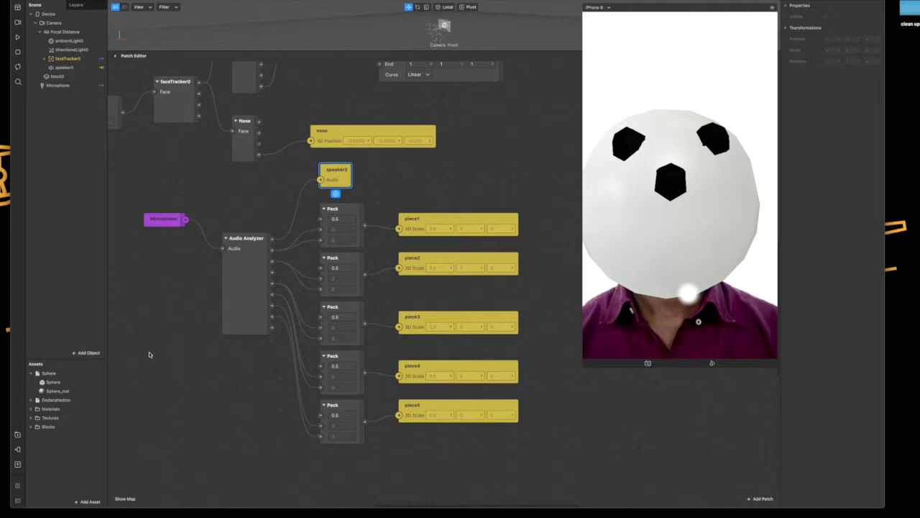
{"action": "left_click", "coordinate": [214, 301]}
{"action": "left_click", "coordinate": [232, 289]}
{"action": "left_click_drag", "start_coordinate": [232, 288], "coordinate": [213, 294]}
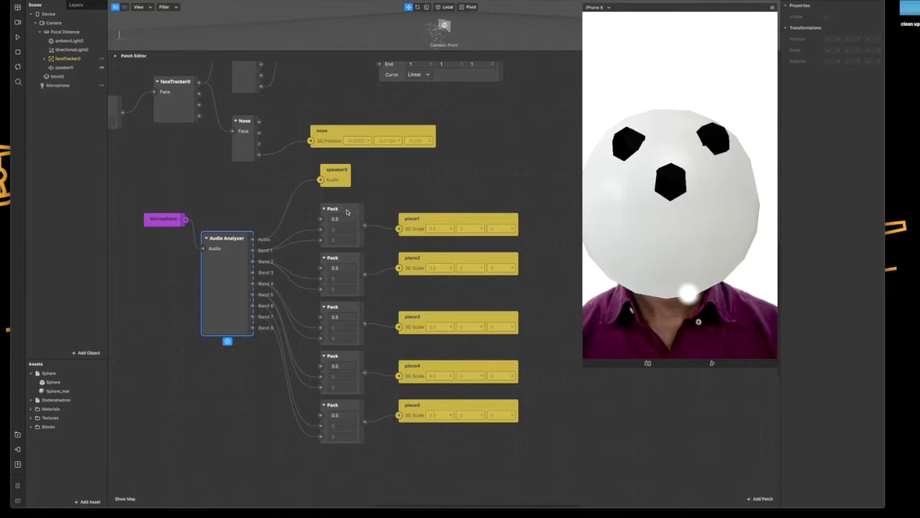
- Disconnect Audio Analyzer Band 1 from the second and third inputs of the piece1 Pack patch, and reconnect it to both
{"action": "left_click", "coordinate": [438, 221]}
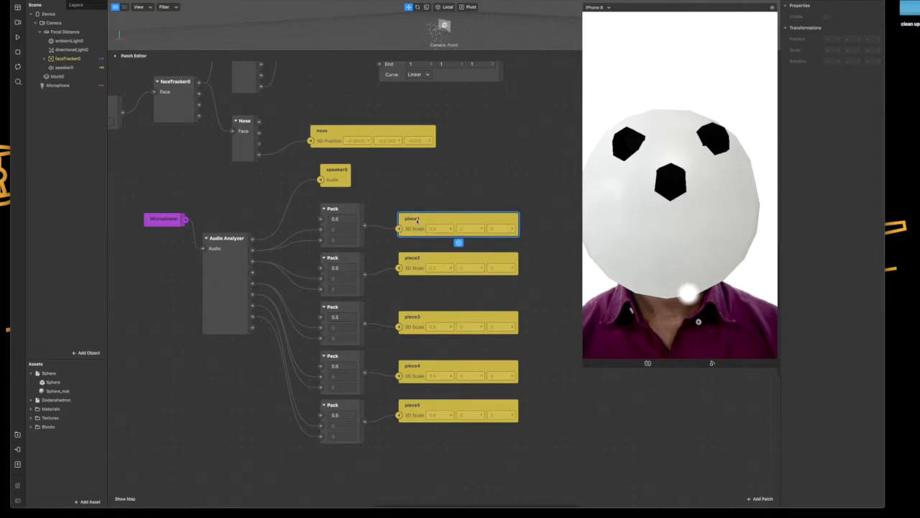
{"action": "left_click", "coordinate": [305, 232]}
{"action": "key", "text": "Delete"}
{"action": "left_click", "coordinate": [304, 242]}
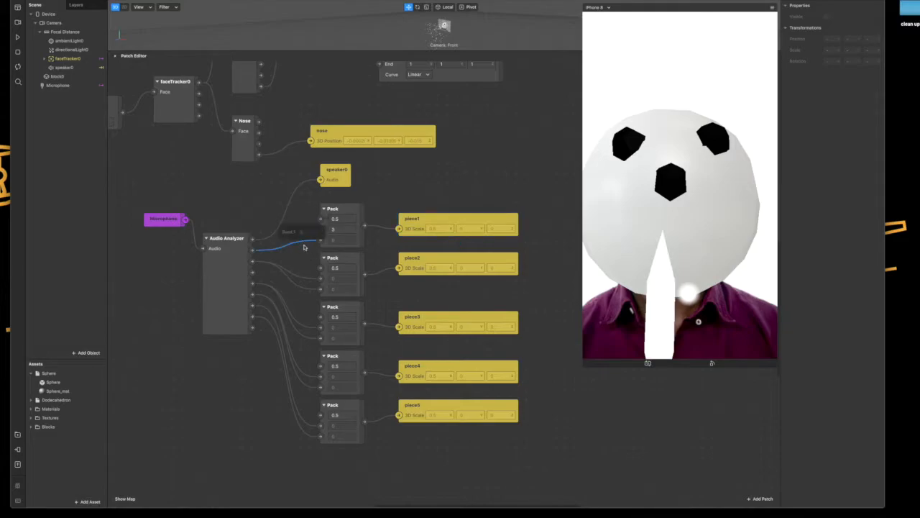
{"action": "key", "text": "Delete"}
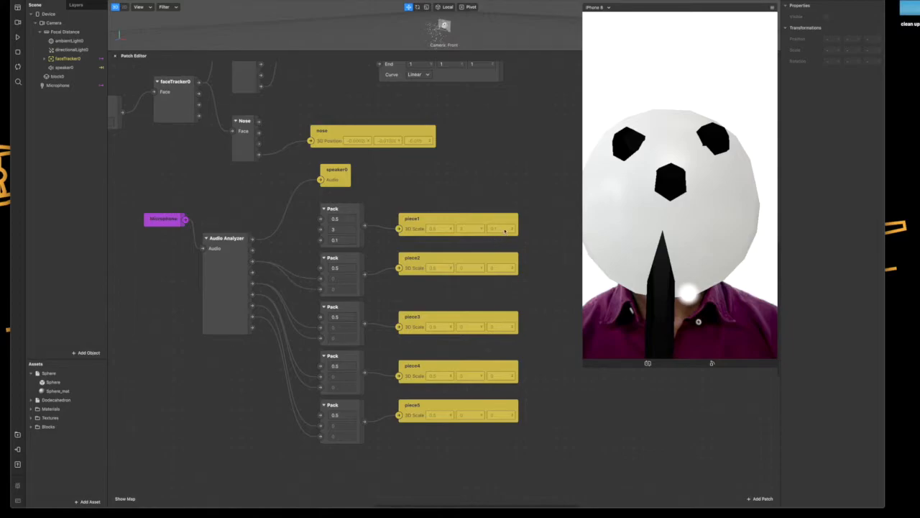
{"action": "left_click_drag", "start_coordinate": [253, 251], "coordinate": [320, 228]}
{"action": "left_click_drag", "start_coordinate": [253, 253], "coordinate": [321, 240]}
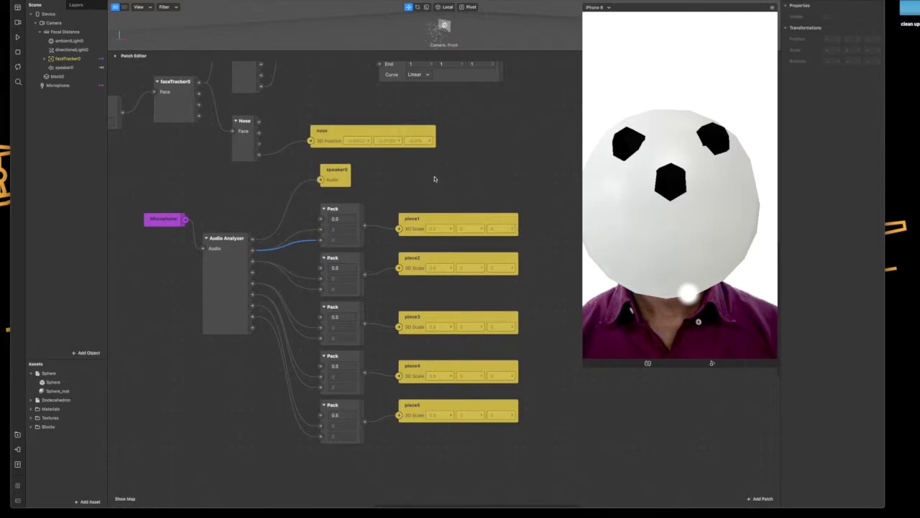
- Reposition the Nose patch and its nose 3D Position patch so the latter lines up with the speaker0 patch
{"action": "left_click_drag", "start_coordinate": [420, 180], "coordinate": [438, 323]}
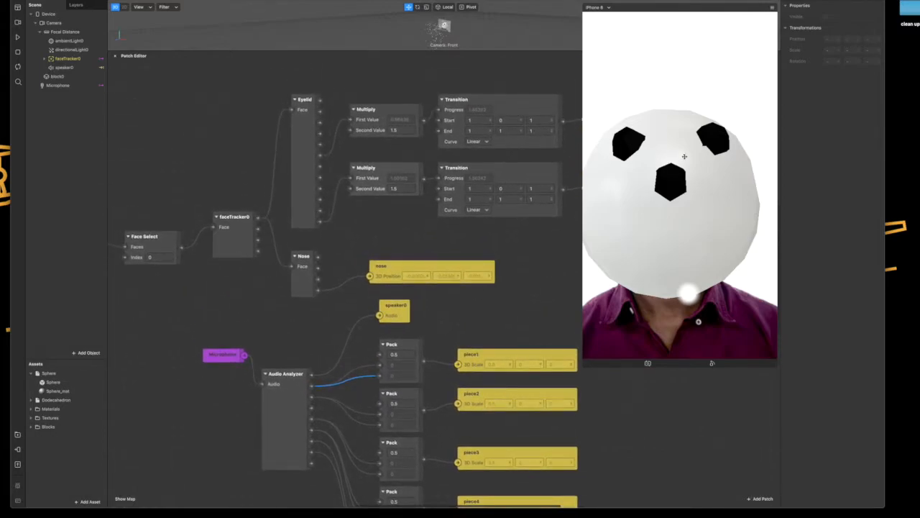
{"action": "left_click", "coordinate": [416, 266]}
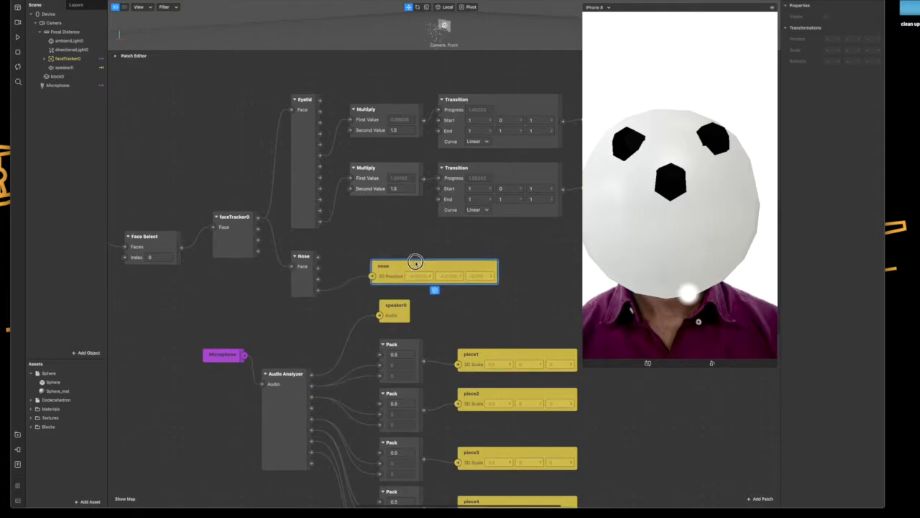
{"action": "left_click_drag", "start_coordinate": [171, 293], "coordinate": [323, 290]}
{"action": "left_click_drag", "start_coordinate": [175, 197], "coordinate": [367, 315]}
{"action": "left_click_drag", "start_coordinate": [444, 311], "coordinate": [254, 265]}
{"action": "left_click", "coordinate": [250, 264]}
{"action": "left_click_drag", "start_coordinate": [346, 253], "coordinate": [356, 253]}
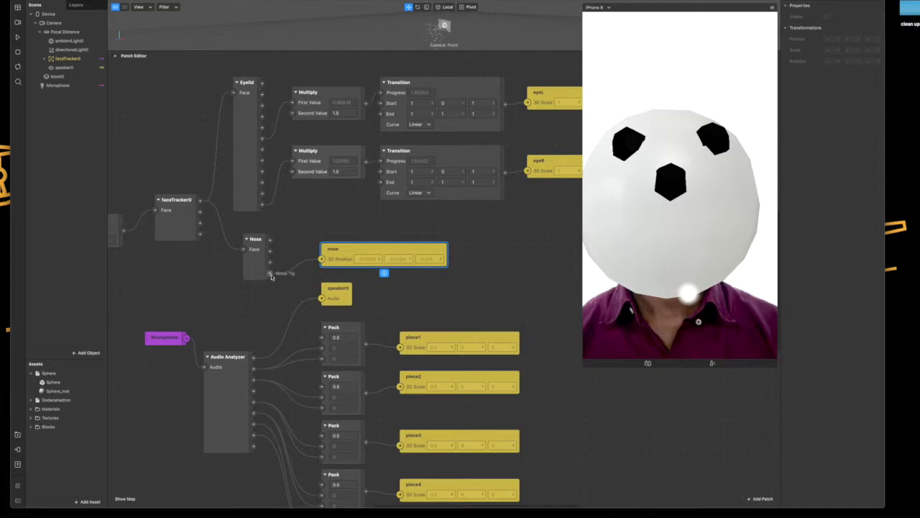
- Move both eye Multiply patches closer to the Eyelid patch and raise the eyeL Transition patch slightly
{"action": "left_click_drag", "start_coordinate": [325, 213], "coordinate": [237, 285]}
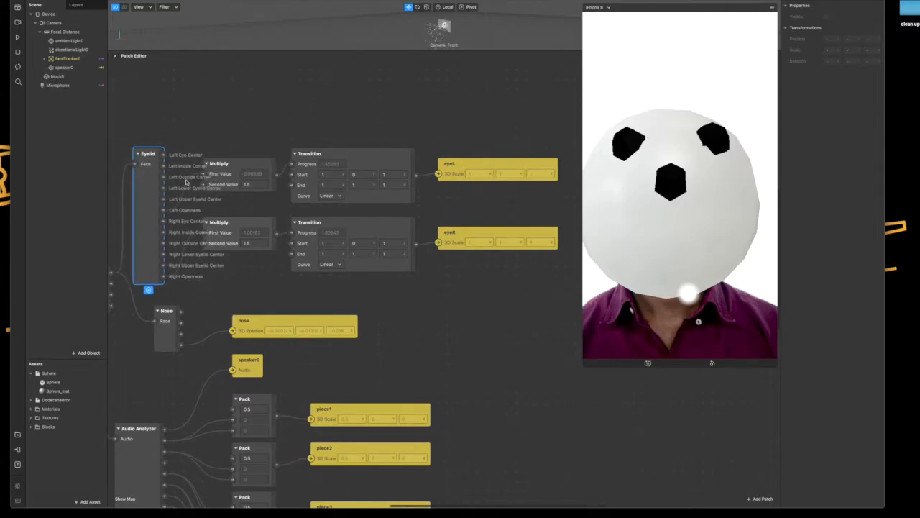
{"action": "left_click", "coordinate": [248, 163]}
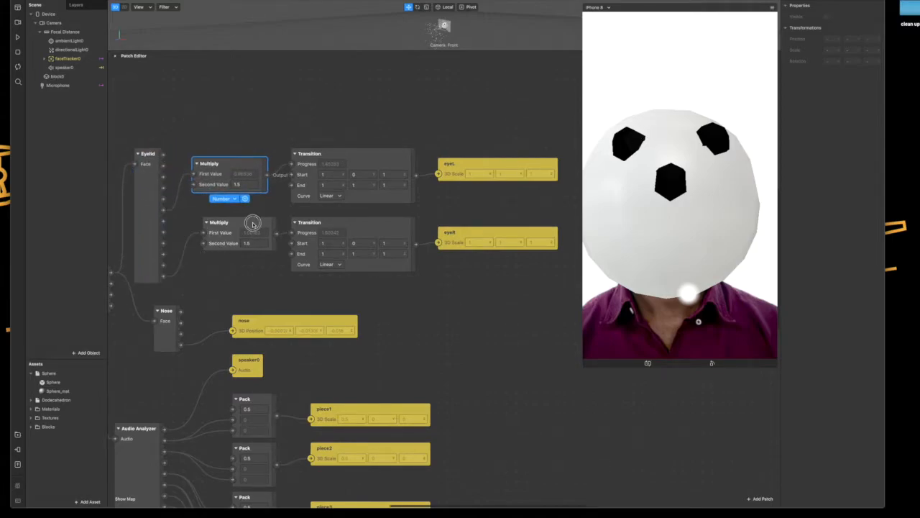
{"action": "left_click_drag", "start_coordinate": [252, 224], "coordinate": [240, 222]}
{"action": "left_click_drag", "start_coordinate": [386, 151], "coordinate": [385, 143]}
{"action": "left_click", "coordinate": [342, 232]}
- Delete the duplicate Multiply patch hidden behind the one on the eyeR branch, and align the remaining one under the eyeL Multiply
{"action": "left_click_drag", "start_coordinate": [250, 226], "coordinate": [253, 266]}
{"action": "left_click", "coordinate": [257, 220]}
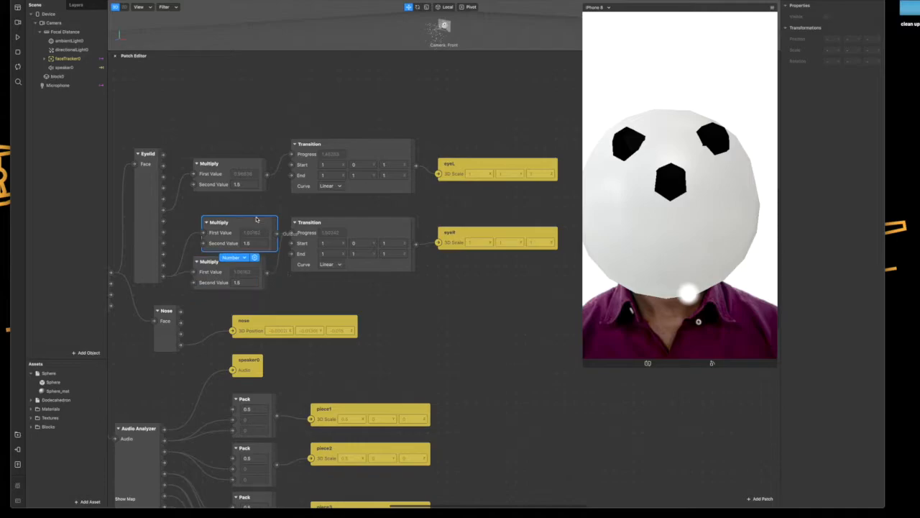
{"action": "key", "text": "Delete"}
{"action": "left_click_drag", "start_coordinate": [244, 256], "coordinate": [243, 217]}
- Examine the eyeR and eyeL 3D Scale patches at the ends of the two eye branches
{"action": "left_click", "coordinate": [465, 234]}
{"action": "left_click", "coordinate": [469, 173]}
{"action": "scroll", "coordinate": [443, 220], "scroll_direction": "down", "scroll_amount": 5}
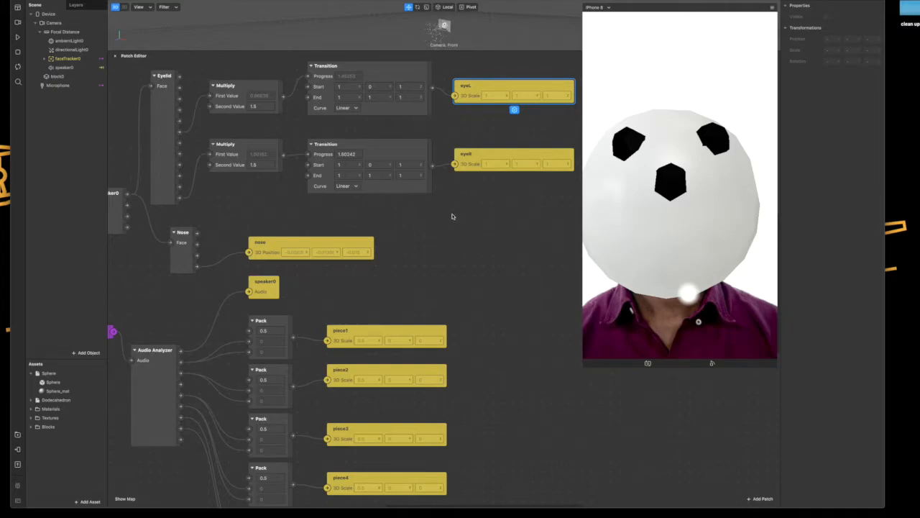
{"action": "left_click", "coordinate": [433, 275]}
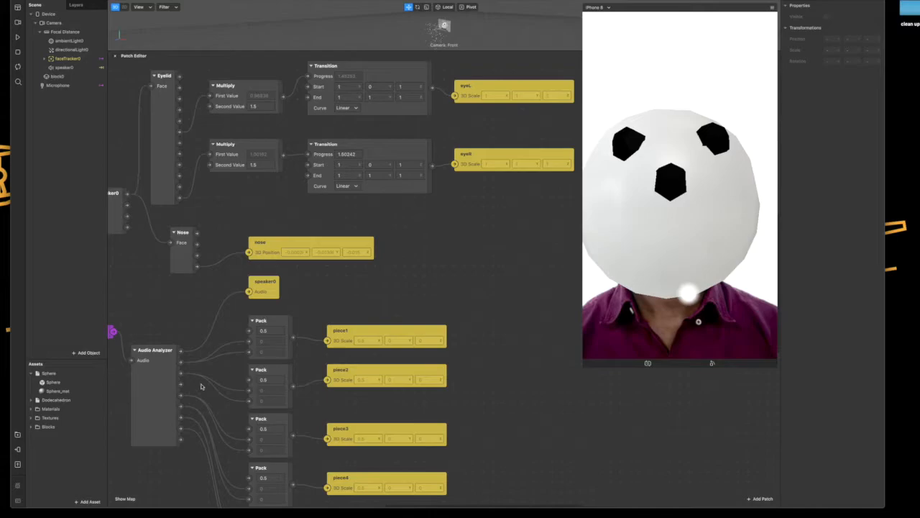
- Move the Microphone and Audio Analyzer patches so the microphone output sits level with the analyzer's Audio input
{"action": "left_click", "coordinate": [152, 405]}
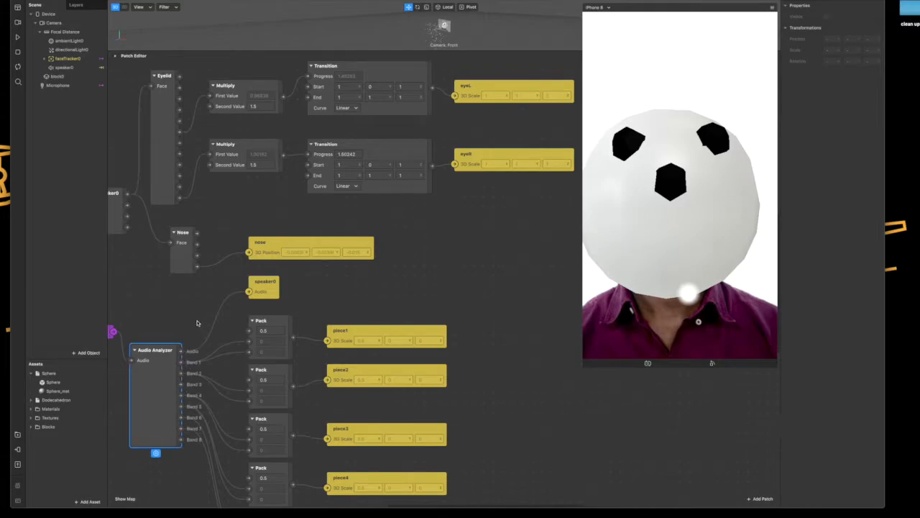
{"action": "left_click_drag", "start_coordinate": [198, 322], "coordinate": [273, 255]}
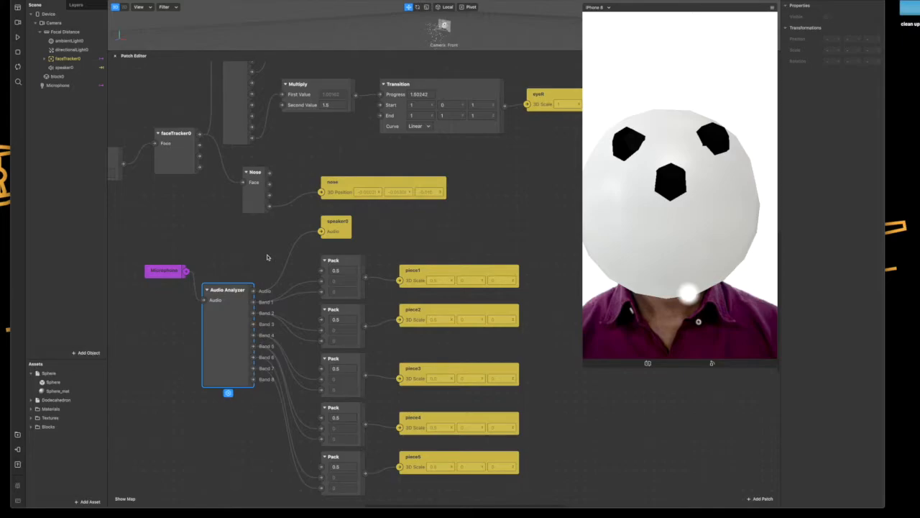
{"action": "left_click_drag", "start_coordinate": [159, 278], "coordinate": [149, 287]}
{"action": "left_click_drag", "start_coordinate": [228, 310], "coordinate": [223, 292]}
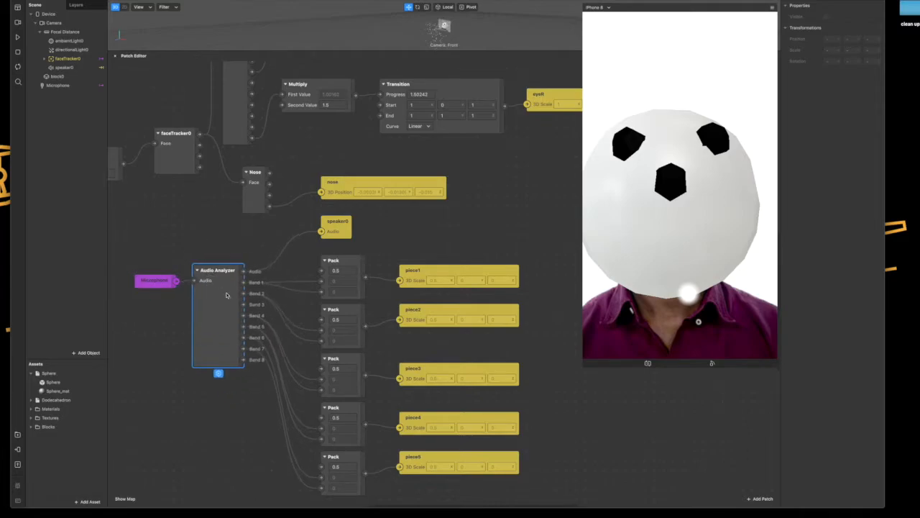
{"action": "left_click", "coordinate": [221, 245]}
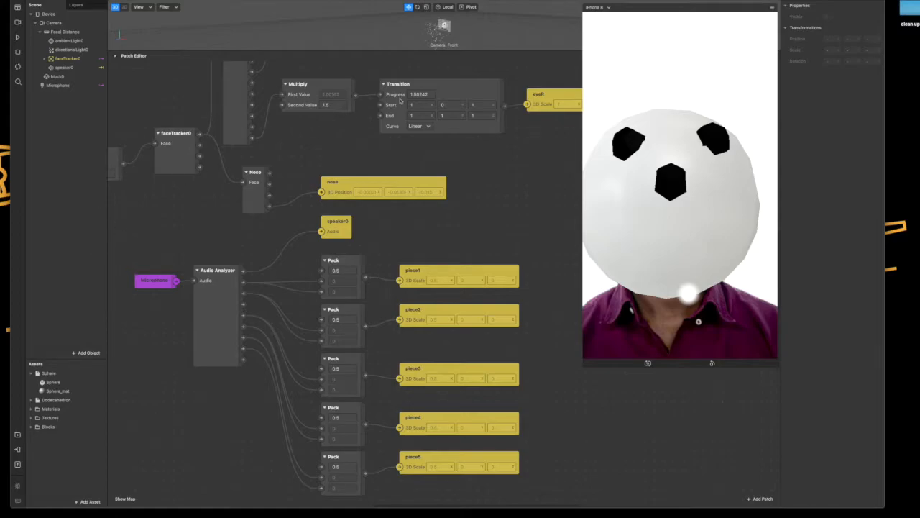
- Enlarge the 3D viewport above the patch graph and start playing the face preview
{"action": "left_click_drag", "start_coordinate": [414, 55], "coordinate": [418, 318]}
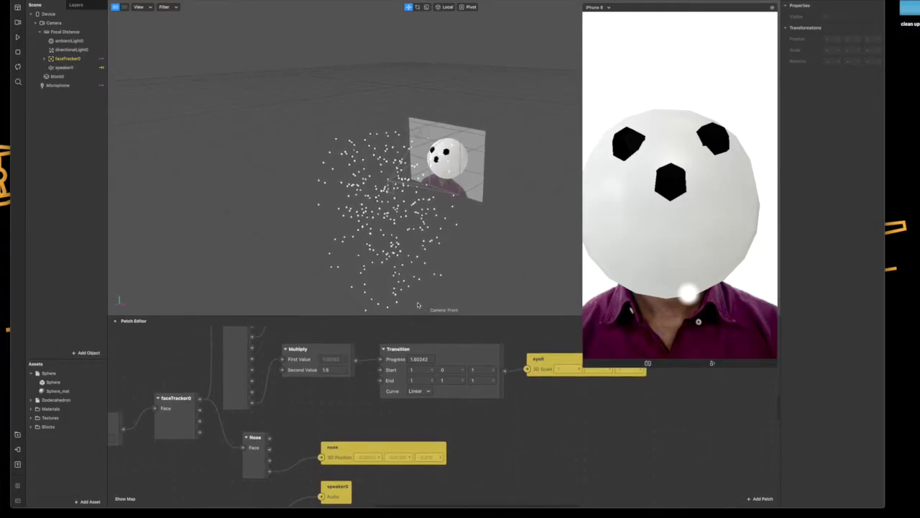
{"action": "scroll", "coordinate": [425, 200], "scroll_direction": "up", "scroll_amount": 5}
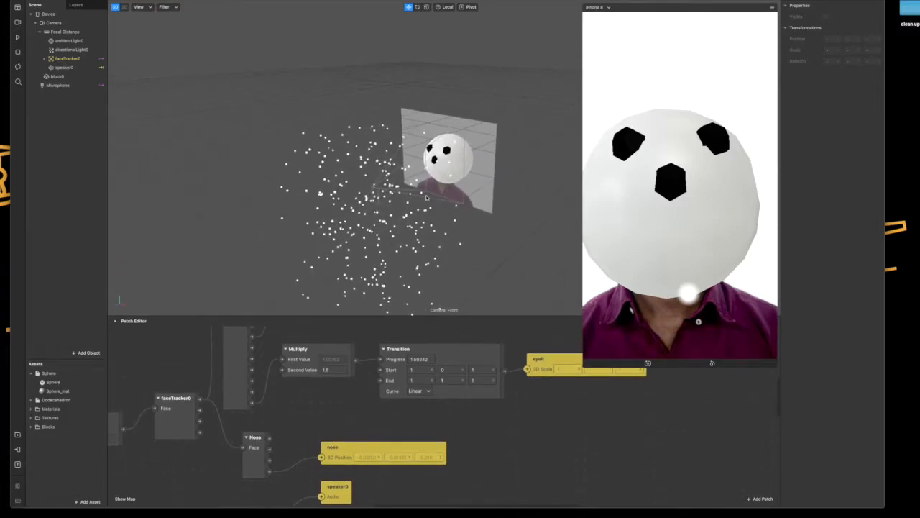
{"action": "left_click", "coordinate": [19, 38]}
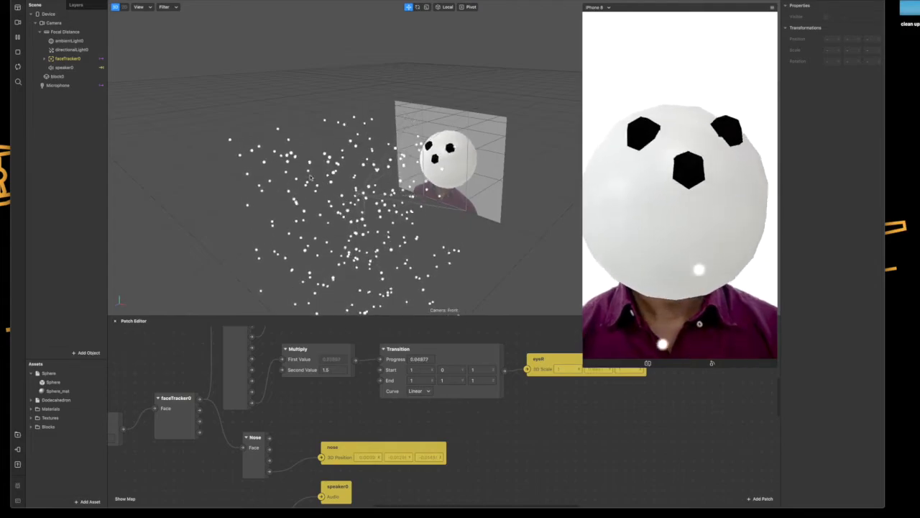
- On block0, try Flakesize at about 2.41 and settle at about 0.96, and try FallRate at about 2.23 and settle at about 0.66
{"action": "left_click", "coordinate": [68, 76]}
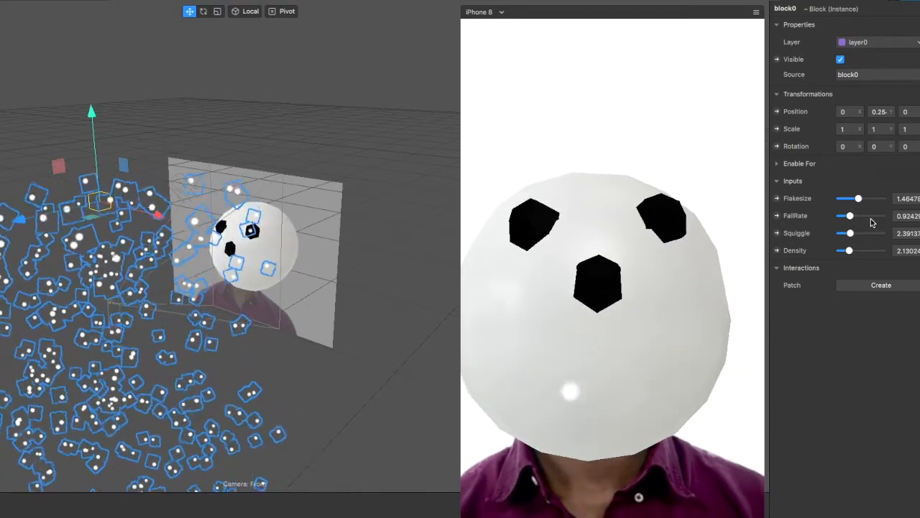
{"action": "left_click", "coordinate": [871, 201]}
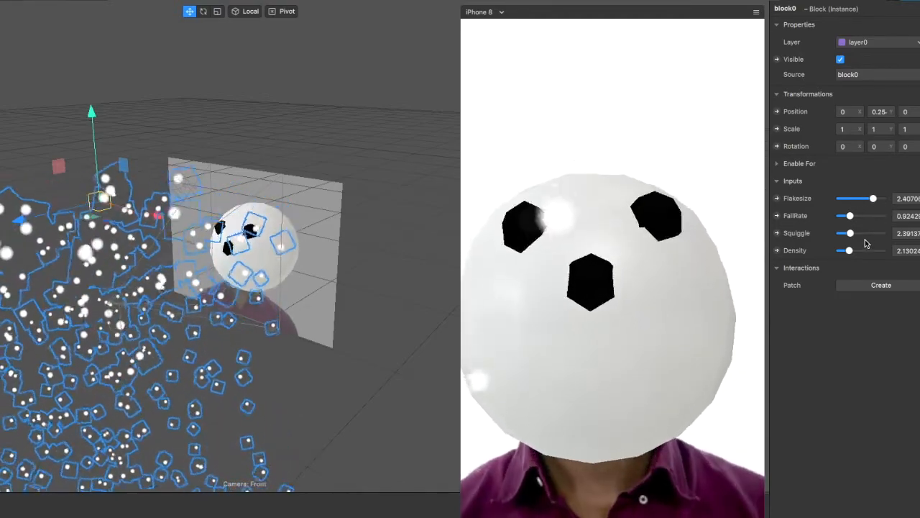
{"action": "left_click", "coordinate": [850, 200]}
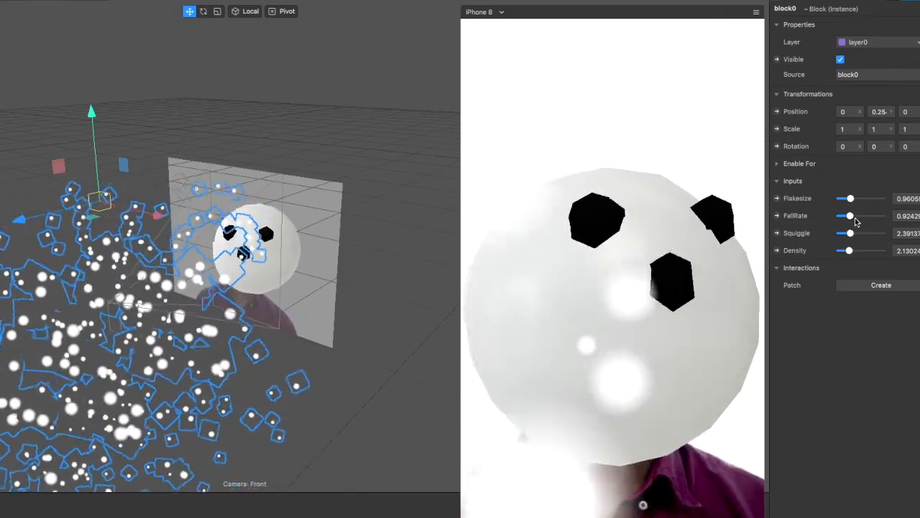
{"action": "left_click", "coordinate": [870, 216]}
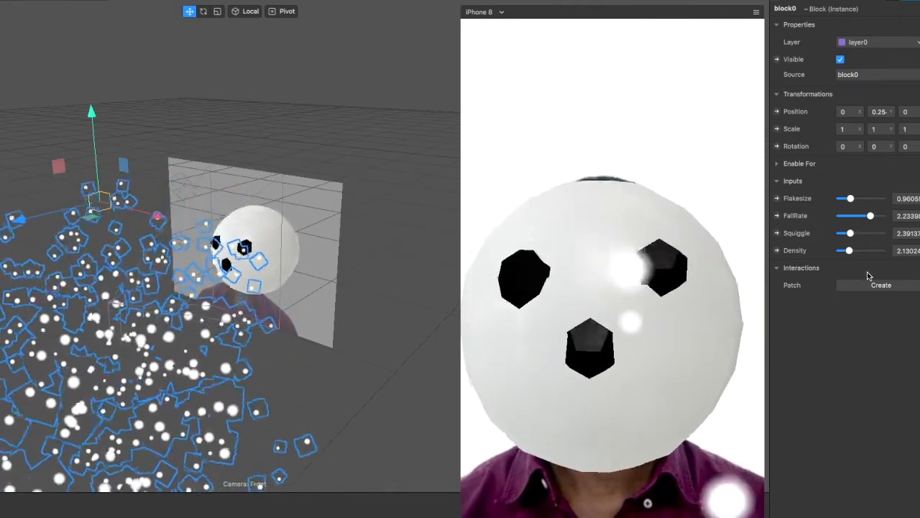
{"action": "left_click", "coordinate": [845, 215]}
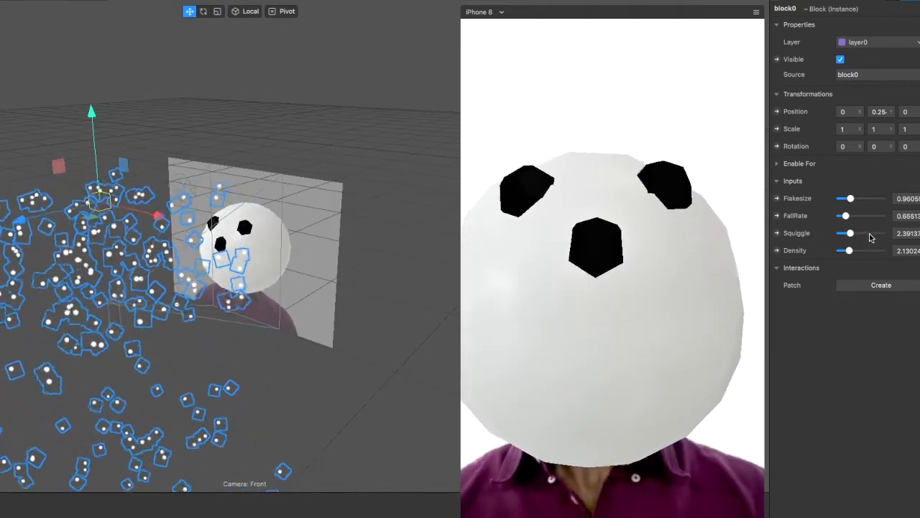
- On block0, try Squiggle at about 7.6 and settle at about 1.36, and try Density at about 6.58 and settle at about 2.4
{"action": "left_click", "coordinate": [871, 233]}
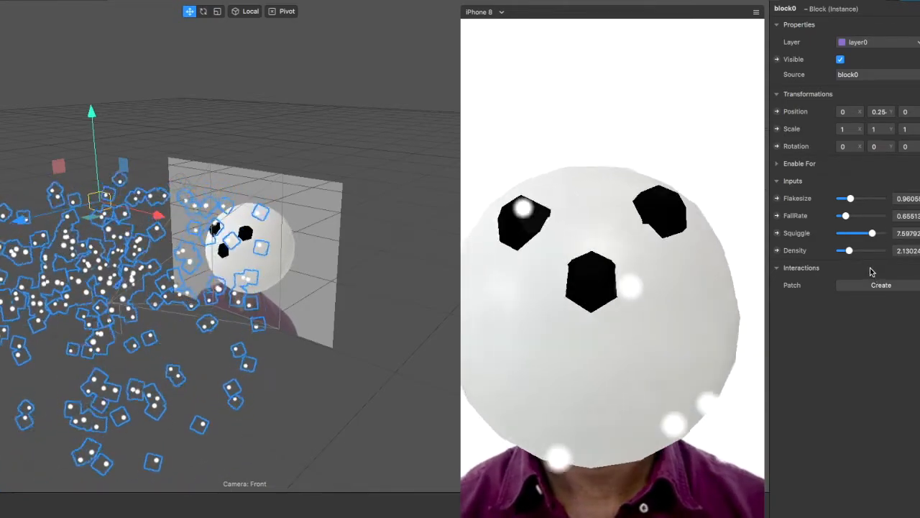
{"action": "left_click", "coordinate": [847, 233]}
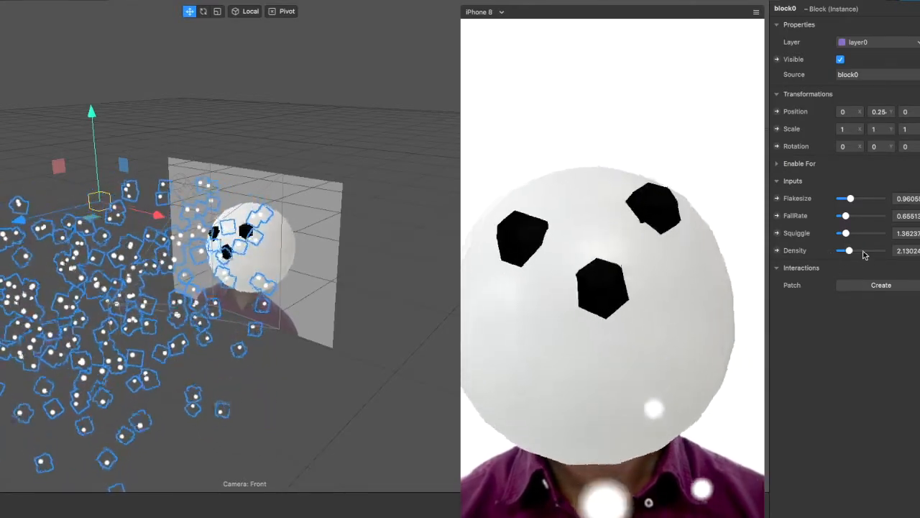
{"action": "left_click", "coordinate": [868, 250]}
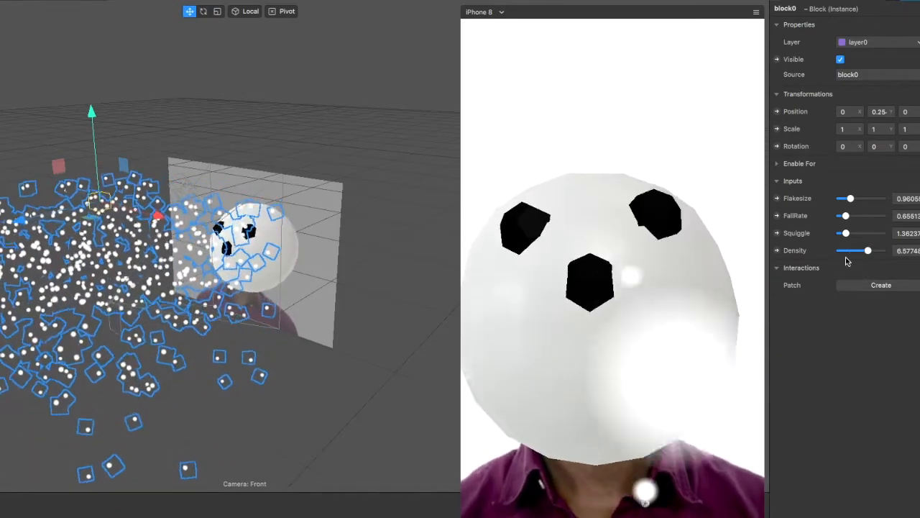
{"action": "left_click", "coordinate": [849, 251]}
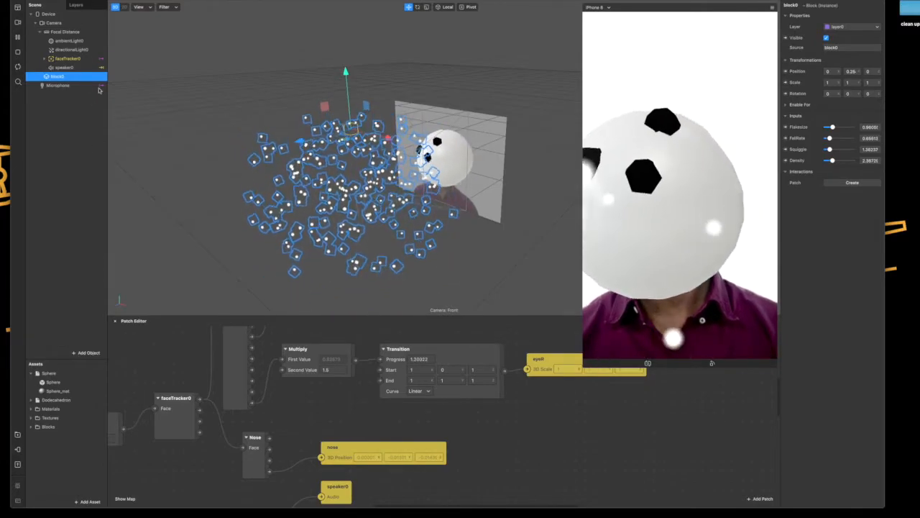
- Pause the face preview, and enlarge the patch graph while shrinking the floating simulator so the audio patches fit
{"action": "left_click", "coordinate": [17, 39]}
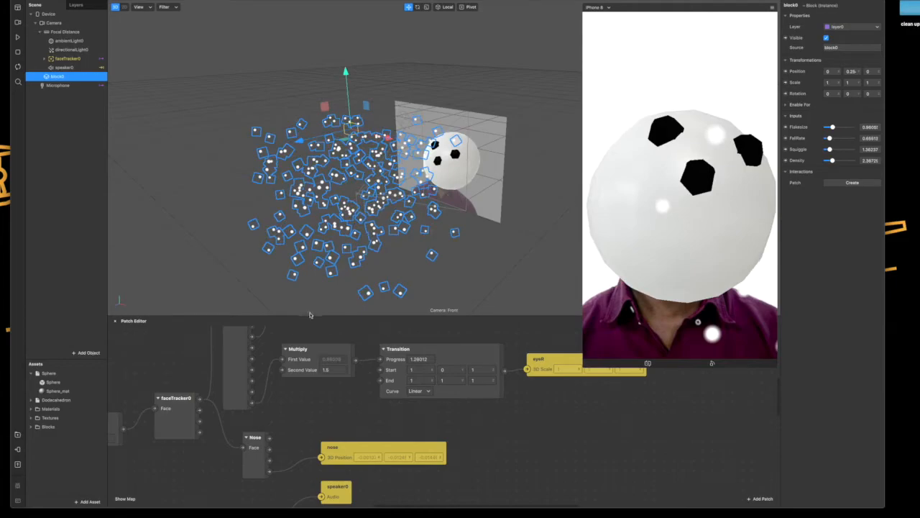
{"action": "left_click_drag", "start_coordinate": [311, 315], "coordinate": [316, 41]}
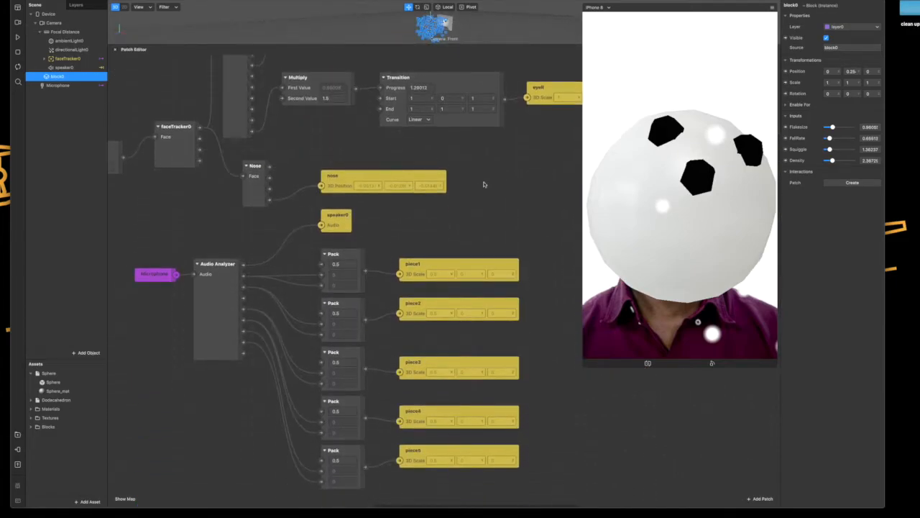
{"action": "scroll", "coordinate": [501, 132], "scroll_direction": "down", "scroll_amount": 2}
{"action": "scroll", "coordinate": [501, 132], "scroll_direction": "up", "scroll_amount": 2}
{"action": "left_click_drag", "start_coordinate": [583, 367], "coordinate": [697, 155]}
{"action": "left_click_drag", "start_coordinate": [522, 184], "coordinate": [593, 201]}
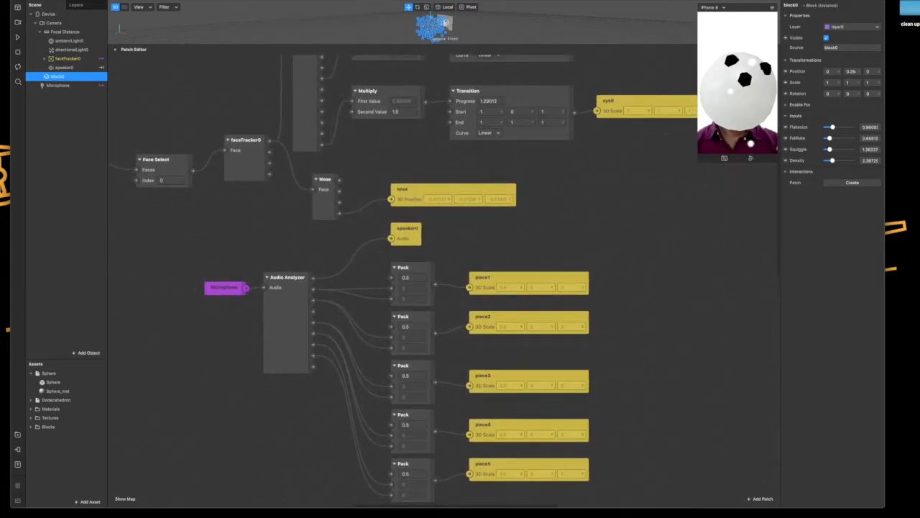
- Create a blank new project, and enlarge its window and its simulator preview
{"action": "left_click", "coordinate": [54, 0]}
{"action": "left_click", "coordinate": [126, 17]}
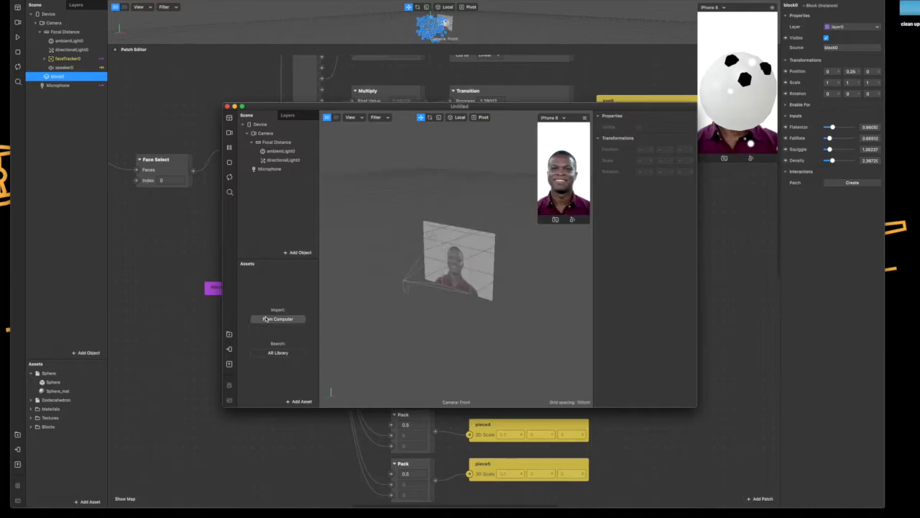
{"action": "left_click_drag", "start_coordinate": [319, 106], "coordinate": [194, 41]}
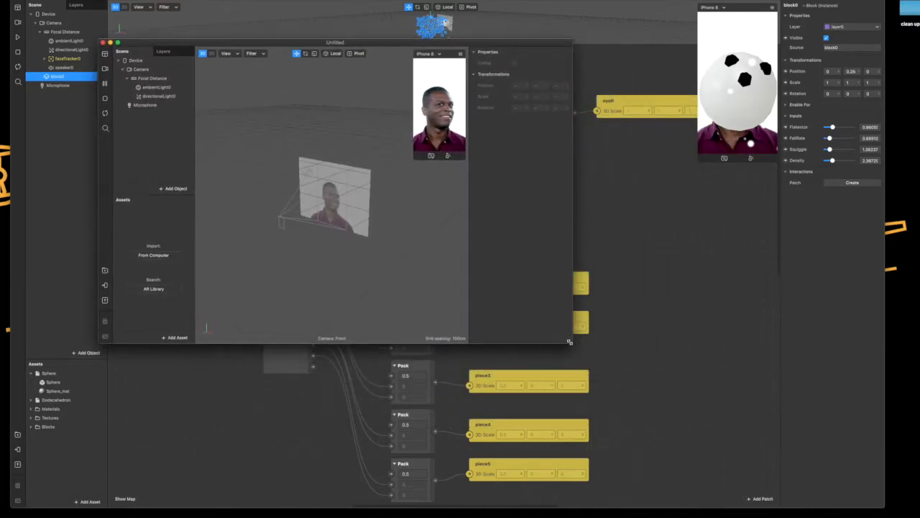
{"action": "left_click_drag", "start_coordinate": [569, 343], "coordinate": [729, 488]}
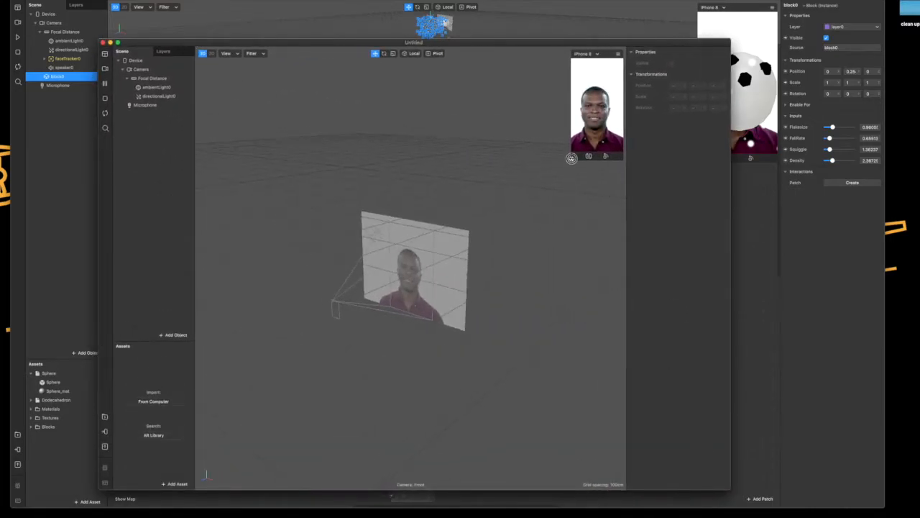
{"action": "left_click_drag", "start_coordinate": [570, 158], "coordinate": [503, 279]}
{"action": "left_click_drag", "start_coordinate": [441, 42], "coordinate": [436, 6]}
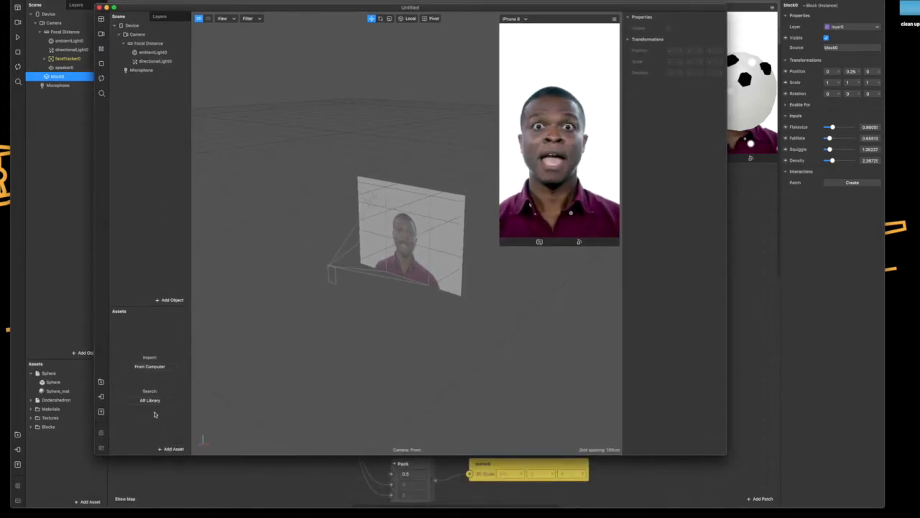
- Import the Sphere Primitive from the AR Library's 3D Shapes into the project for free
{"action": "left_click", "coordinate": [173, 450]}
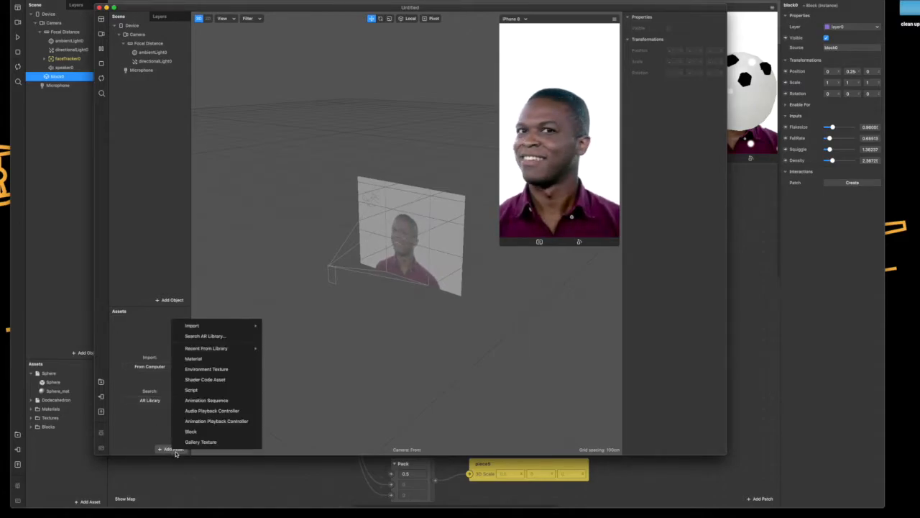
{"action": "left_click", "coordinate": [201, 337]}
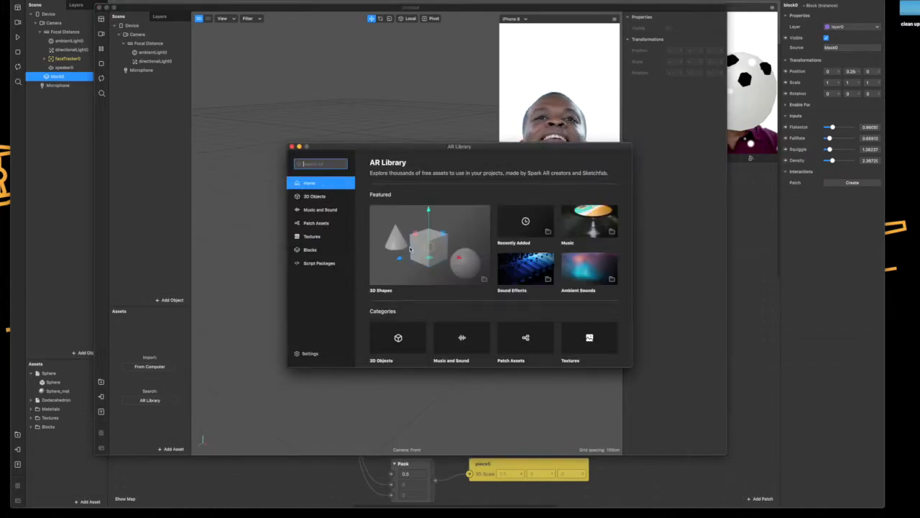
{"action": "left_click", "coordinate": [411, 245]}
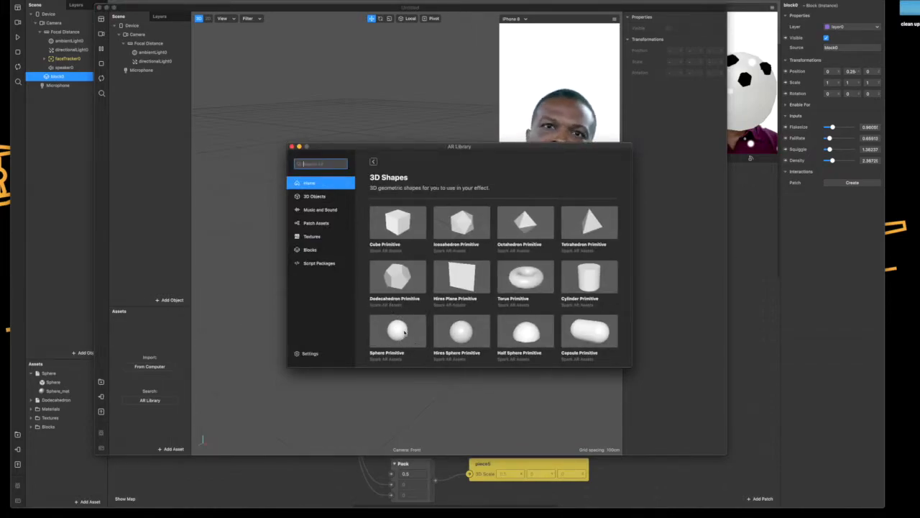
{"action": "left_click", "coordinate": [403, 332]}
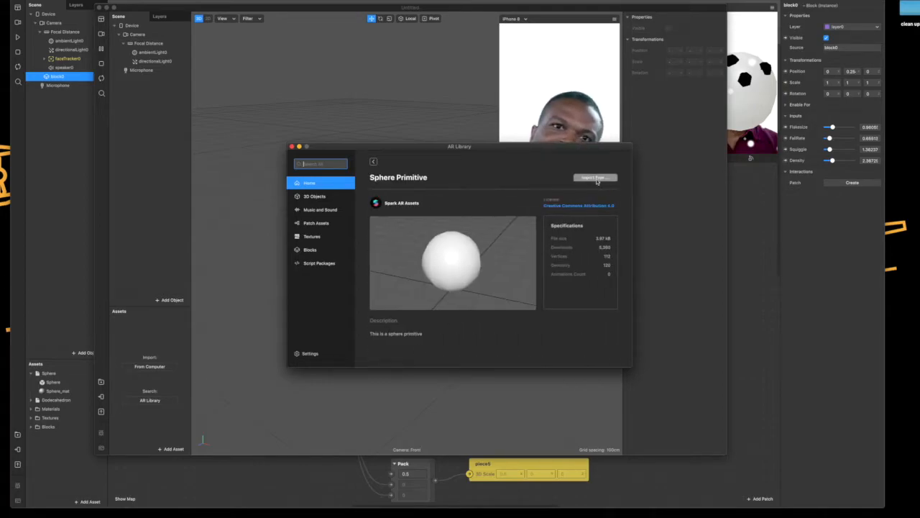
{"action": "left_click", "coordinate": [596, 178]}
{"action": "left_click", "coordinate": [588, 185]}
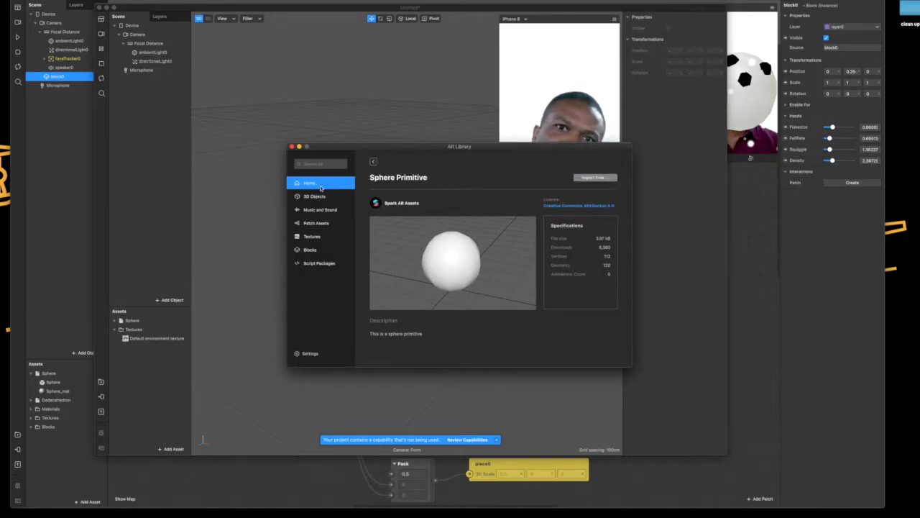
- Import the Dodecahedron Primitive from the AR Library's 3D Shapes for free and close the library
{"action": "left_click", "coordinate": [374, 161]}
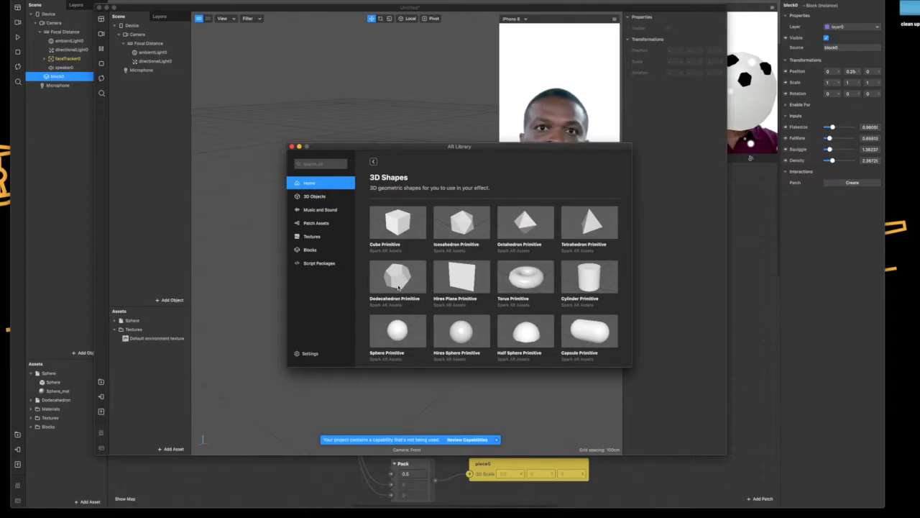
{"action": "left_click", "coordinate": [398, 283]}
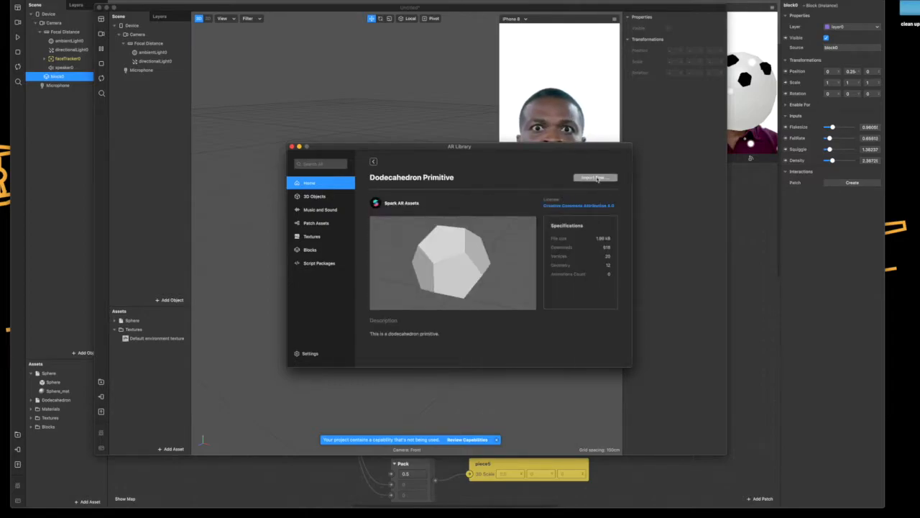
{"action": "left_click", "coordinate": [595, 178]}
{"action": "left_click", "coordinate": [586, 185]}
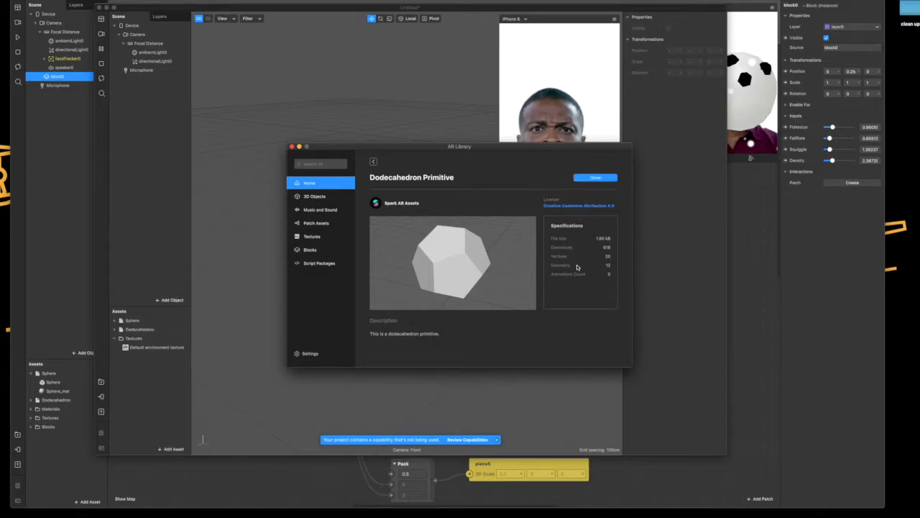
{"action": "left_click", "coordinate": [291, 147]}
- Set the Dodecahedron_mat material's albedo color to black
{"action": "left_click", "coordinate": [115, 329]}
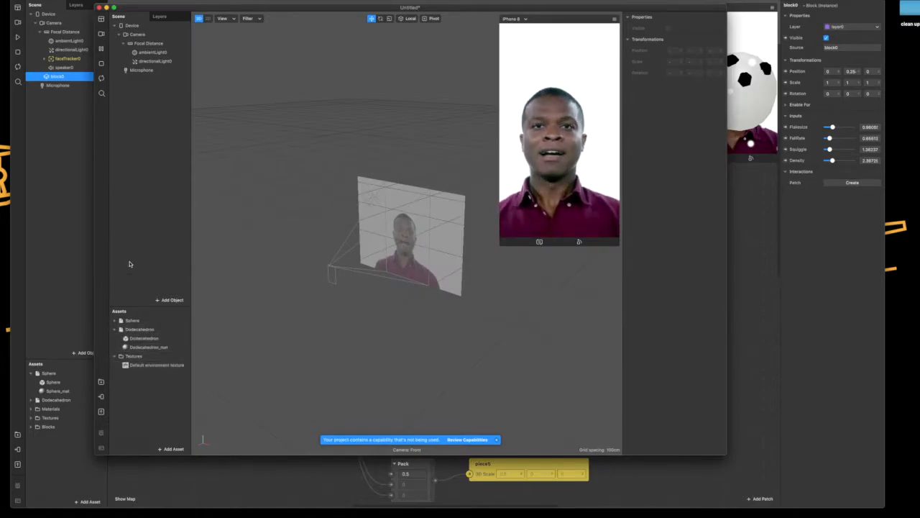
{"action": "left_click", "coordinate": [148, 350]}
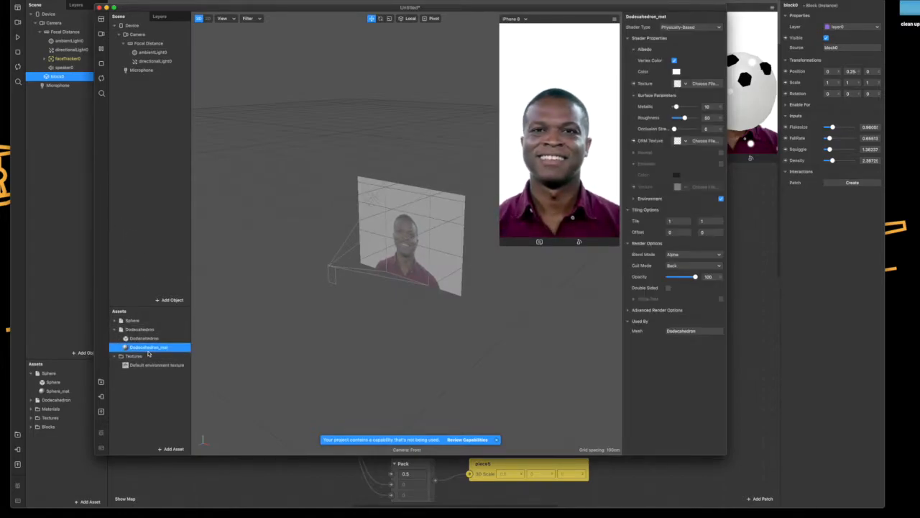
{"action": "left_click", "coordinate": [676, 72]}
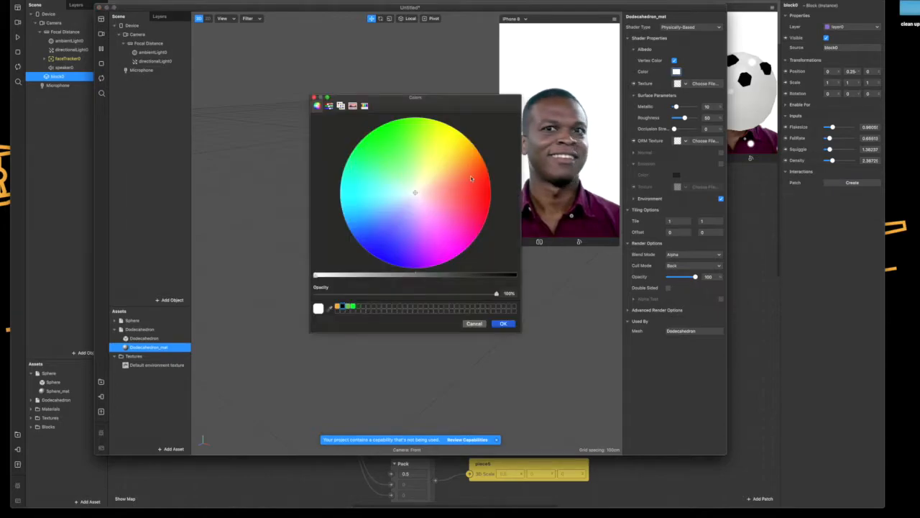
{"action": "left_click", "coordinate": [342, 306]}
{"action": "left_click", "coordinate": [502, 325]}
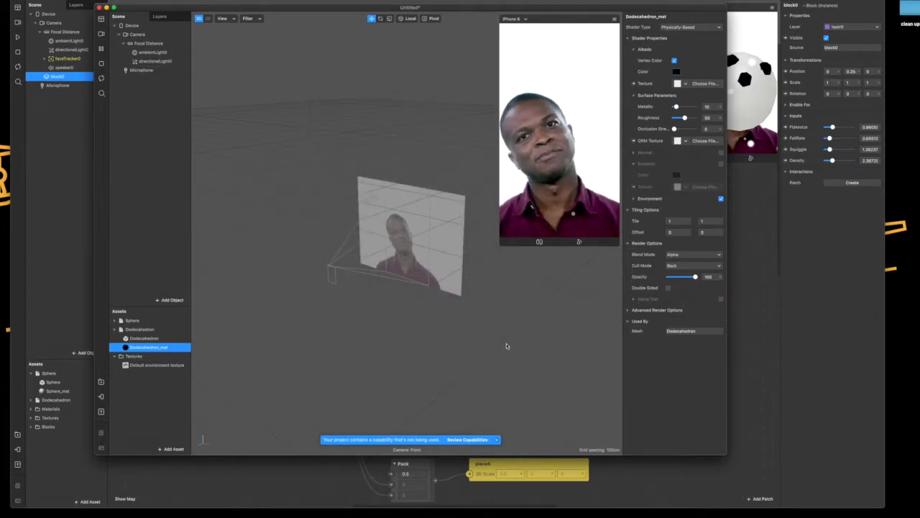
{"action": "left_click", "coordinate": [119, 329]}
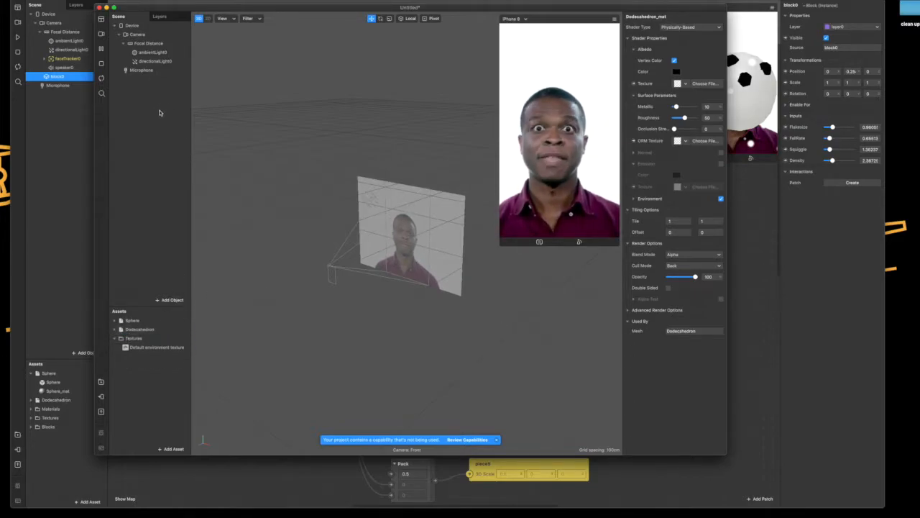
- Insert a Face Tracker into the scene and lengthen the project window
{"action": "left_click", "coordinate": [157, 300]}
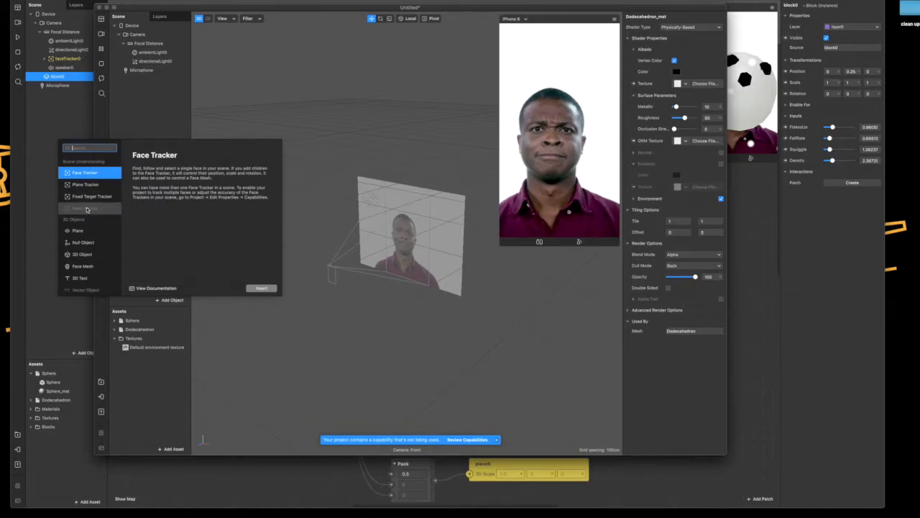
{"action": "double_click", "coordinate": [97, 174]}
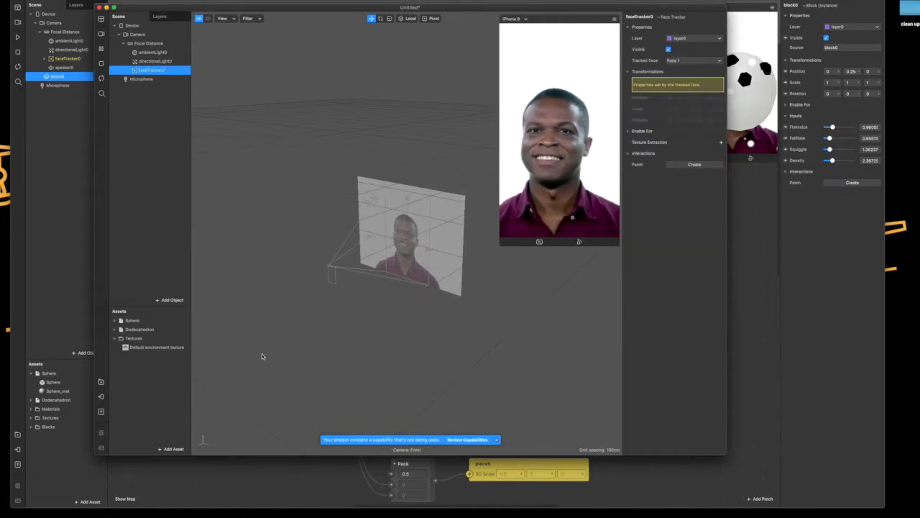
{"action": "left_click_drag", "start_coordinate": [325, 456], "coordinate": [319, 496]}
- Show the Patch Editor with a taller area and create the patches for faceTracker0
{"action": "left_click", "coordinate": [114, 0]}
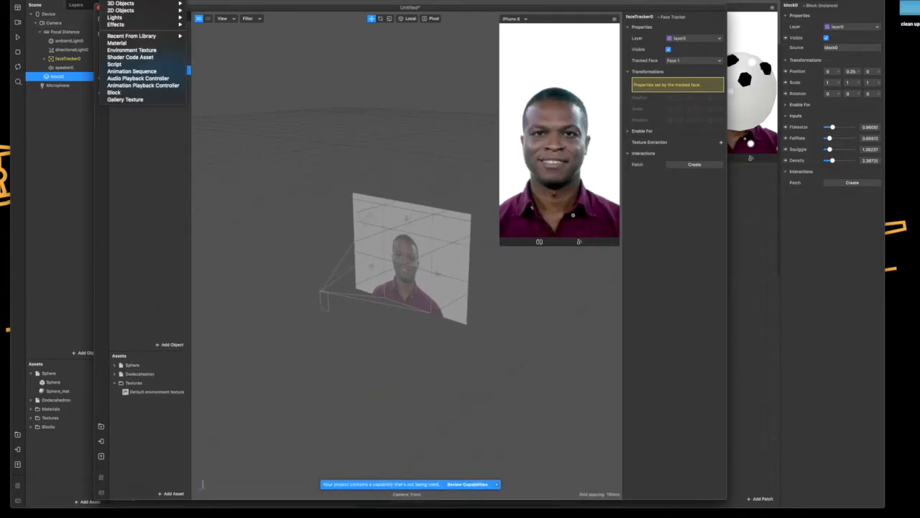
{"action": "mouse_move", "coordinate": [90, 0]}
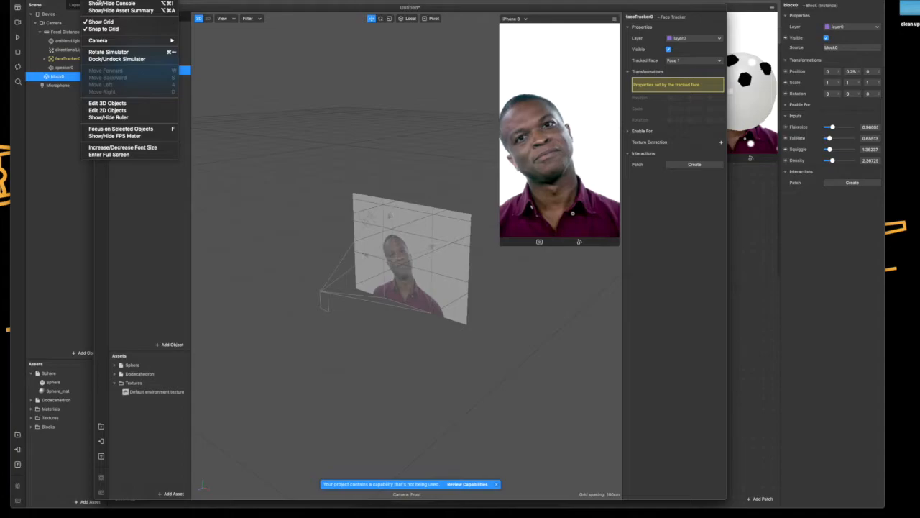
{"action": "left_click", "coordinate": [115, 1]}
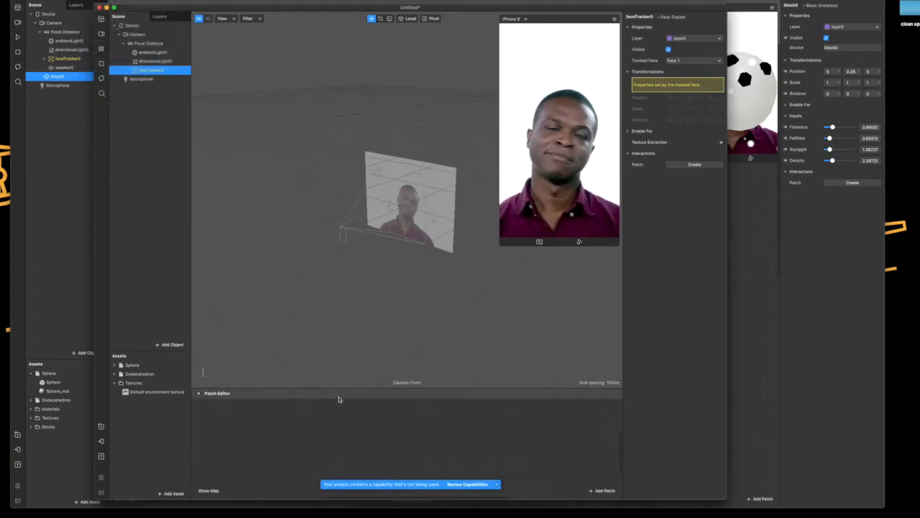
{"action": "left_click_drag", "start_coordinate": [338, 388], "coordinate": [342, 284]}
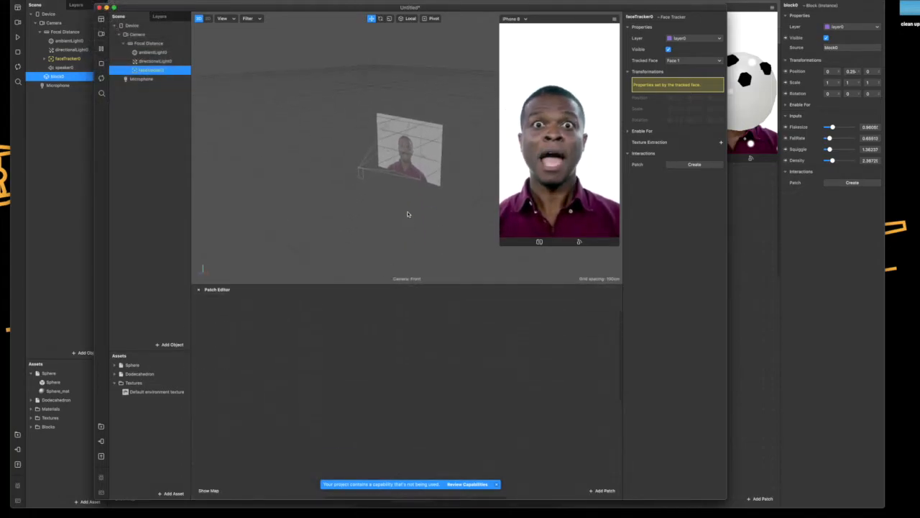
{"action": "right_click", "coordinate": [168, 73]}
{"action": "left_click", "coordinate": [210, 156]}
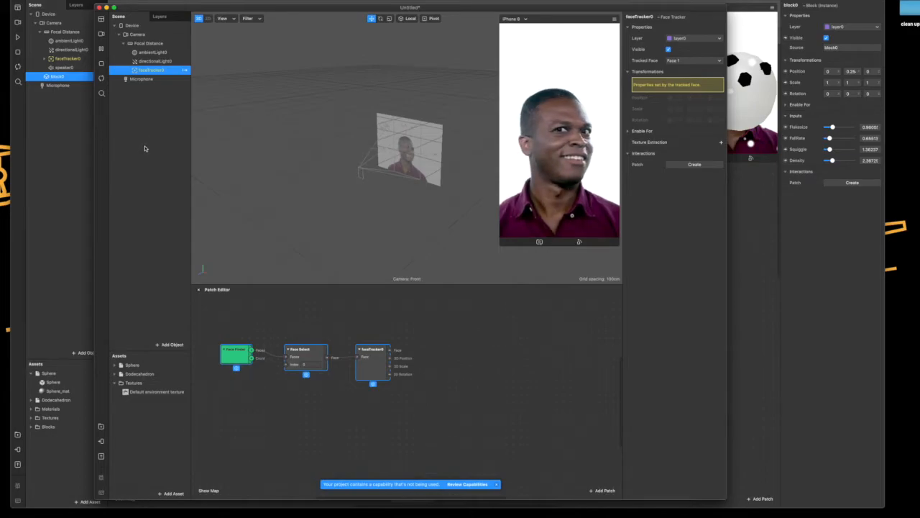
- Nest the Sphere asset under faceTracker0 in the scene and set its X and Y scale to 6
{"action": "left_click", "coordinate": [122, 365]}
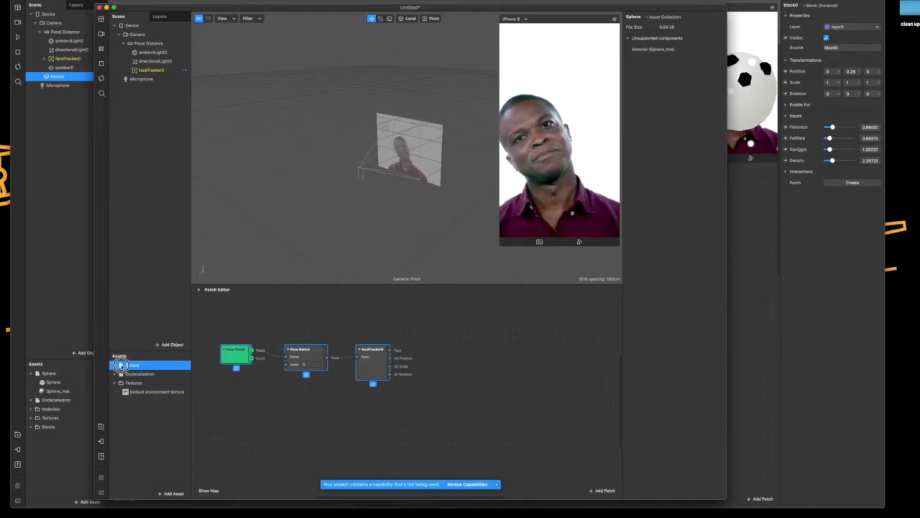
{"action": "left_click_drag", "start_coordinate": [121, 365], "coordinate": [149, 70]}
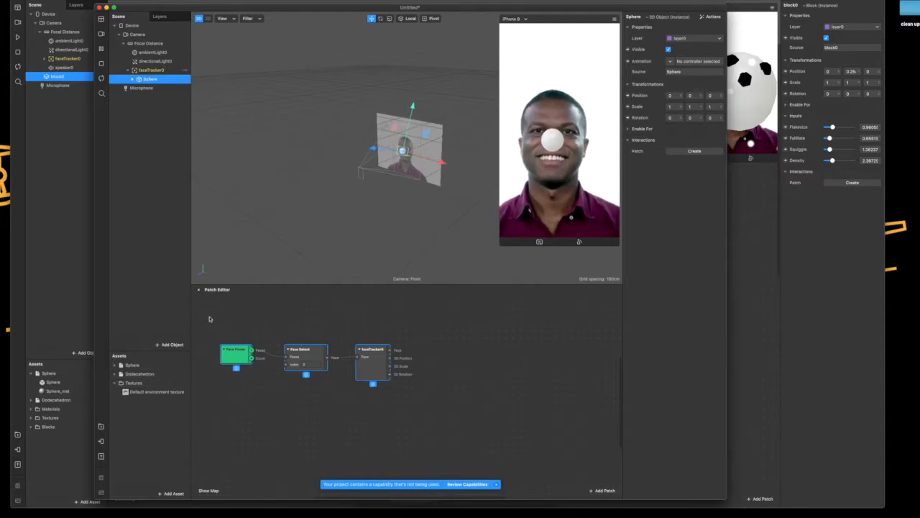
{"action": "left_click", "coordinate": [670, 107]}
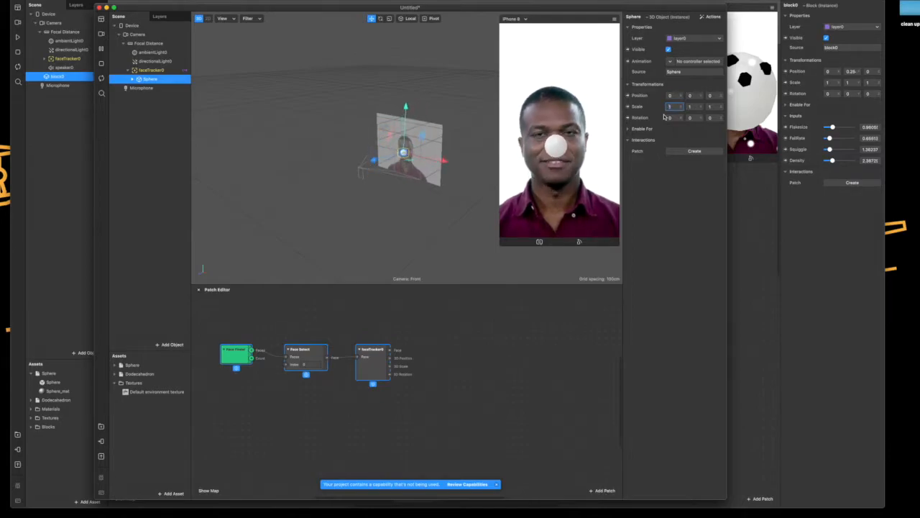
{"action": "type", "text": "8"}
{"action": "key", "text": "Tab"}
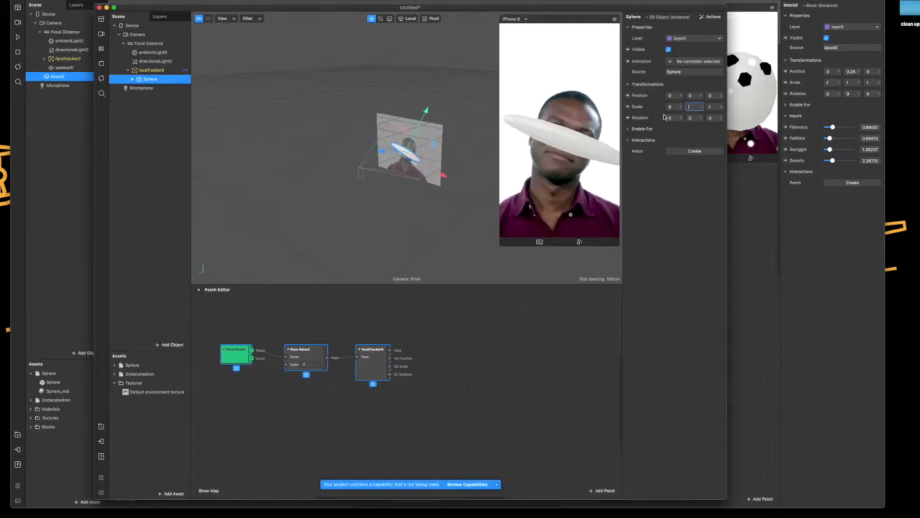
{"action": "type", "text": "8"}
{"action": "key", "text": "Return"}
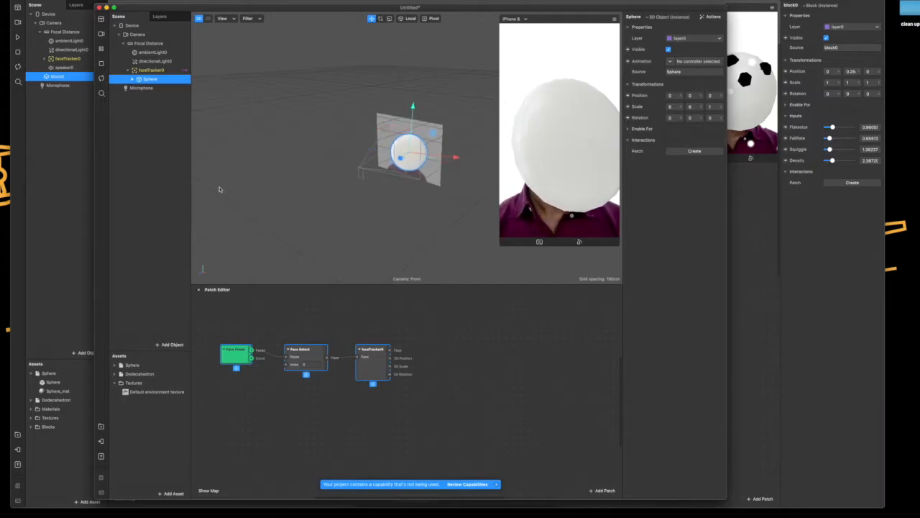
- Adjust the sphere's depth by trying a Z scale of 2 and settling on 3
{"action": "left_click", "coordinate": [710, 109]}
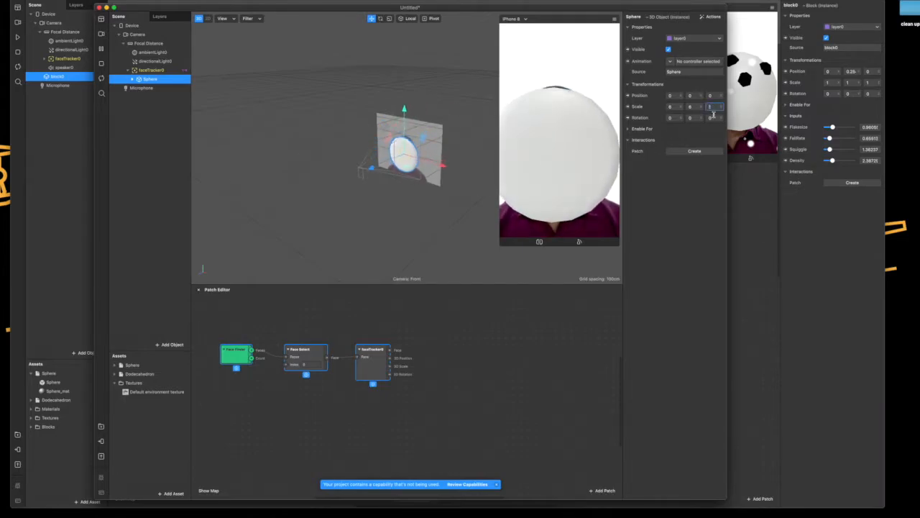
{"action": "type", "text": "2"}
{"action": "key", "text": "Return"}
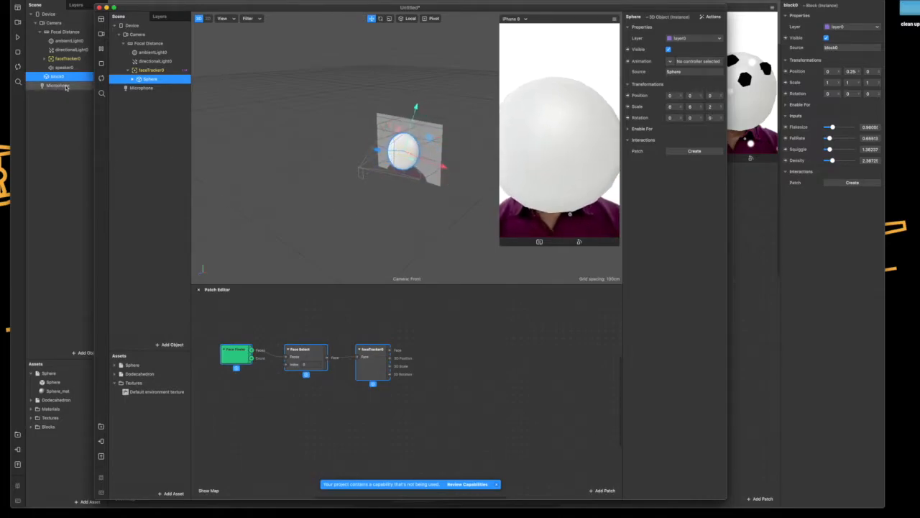
{"action": "left_click", "coordinate": [710, 106]}
{"action": "type", "text": "6"}
{"action": "key", "text": "Return"}
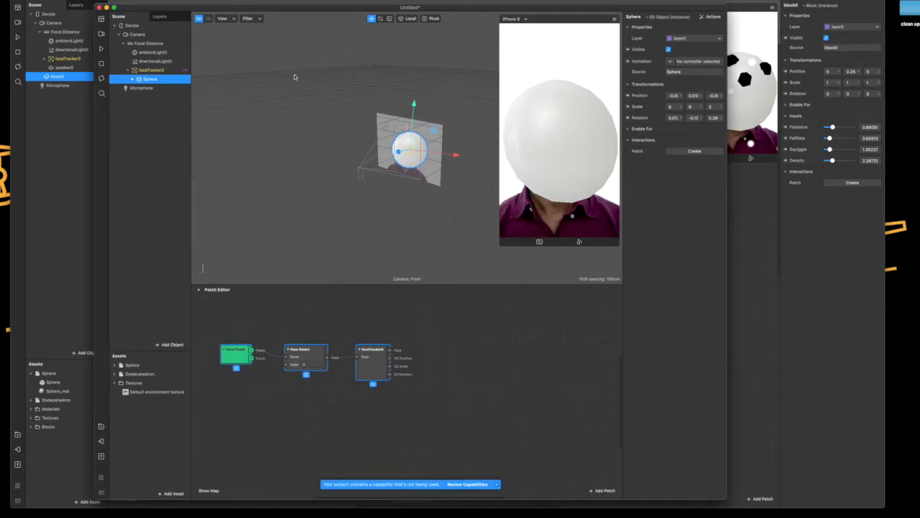
- Nest the Dodecahedron asset under faceTracker0 and apply the Position On Face action for the nose
{"action": "left_click", "coordinate": [148, 104]}
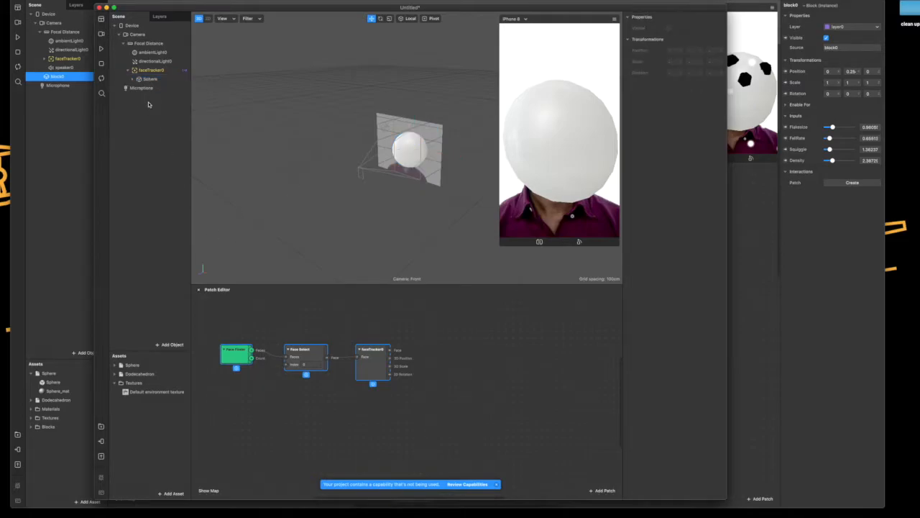
{"action": "left_click", "coordinate": [139, 373]}
{"action": "left_click_drag", "start_coordinate": [139, 373], "coordinate": [153, 72]}
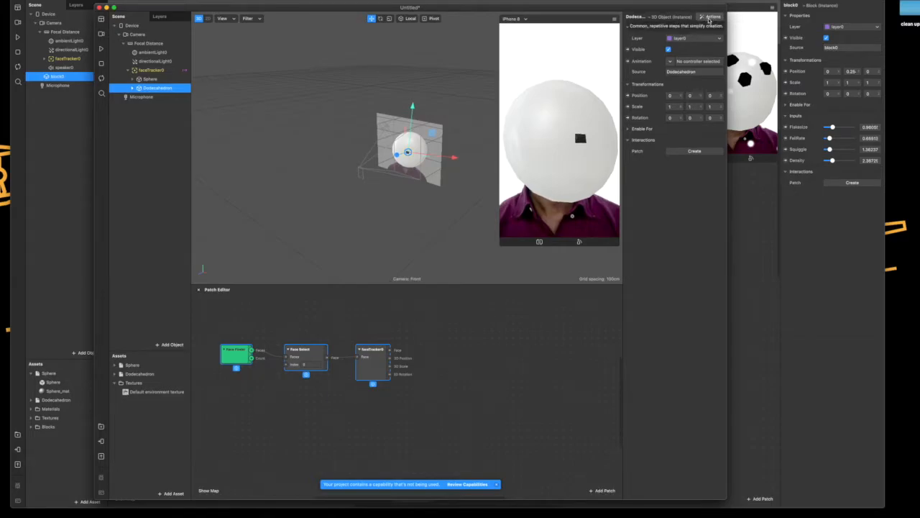
{"action": "left_click", "coordinate": [710, 16]}
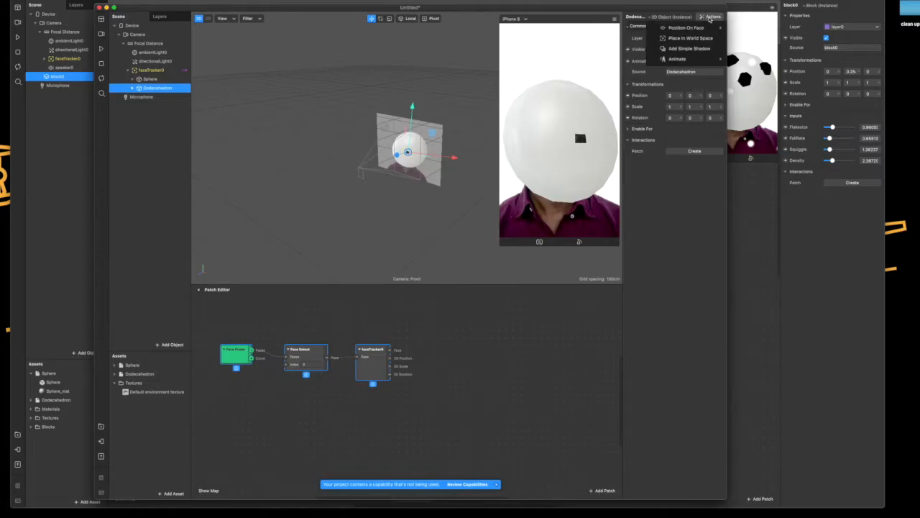
{"action": "mouse_move", "coordinate": [708, 31]}
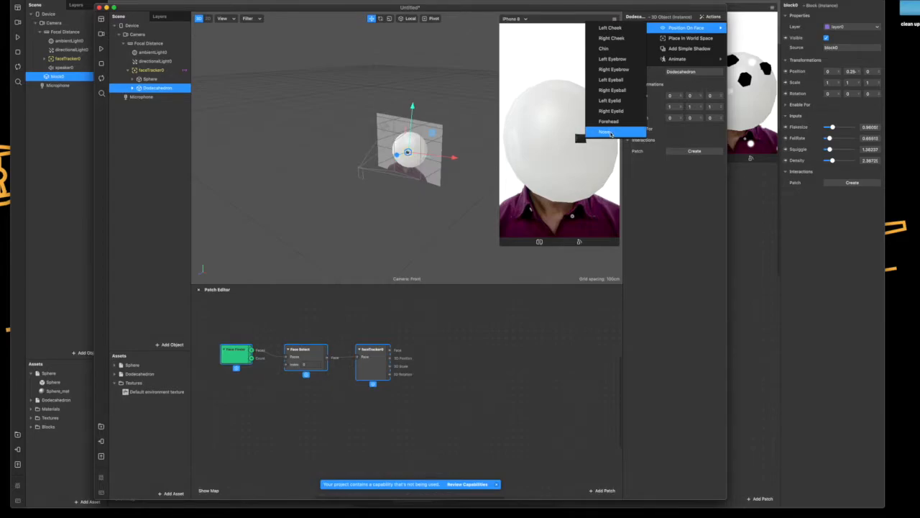
{"action": "left_click", "coordinate": [610, 133]}
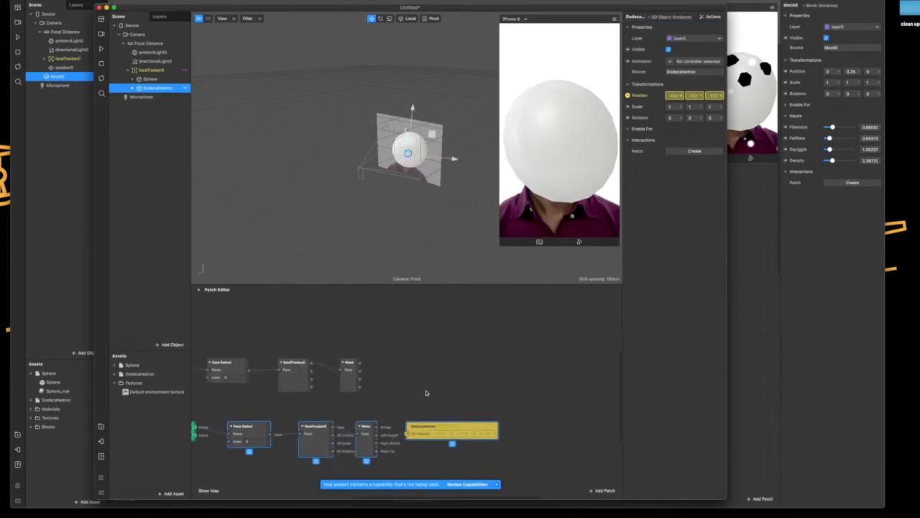
- Delete the upper chain of face-tracking patches that is not connected to the Dodecahedron
{"action": "left_click_drag", "start_coordinate": [429, 374], "coordinate": [457, 303]}
{"action": "left_click", "coordinate": [447, 403]}
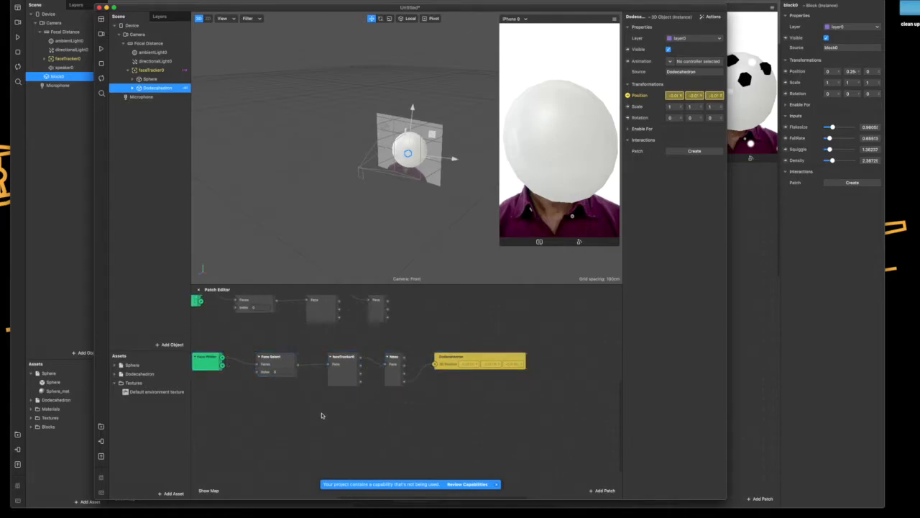
{"action": "left_click_drag", "start_coordinate": [321, 415], "coordinate": [376, 441]}
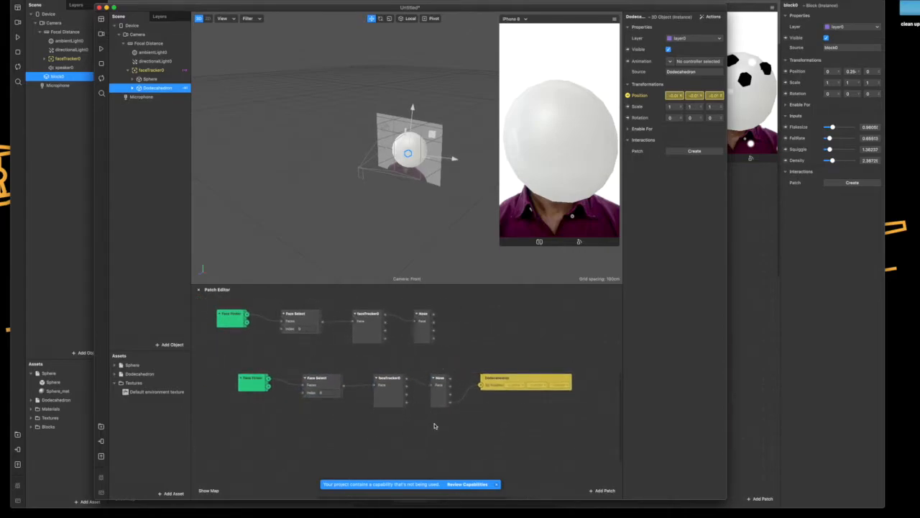
{"action": "left_click_drag", "start_coordinate": [251, 354], "coordinate": [253, 357]}
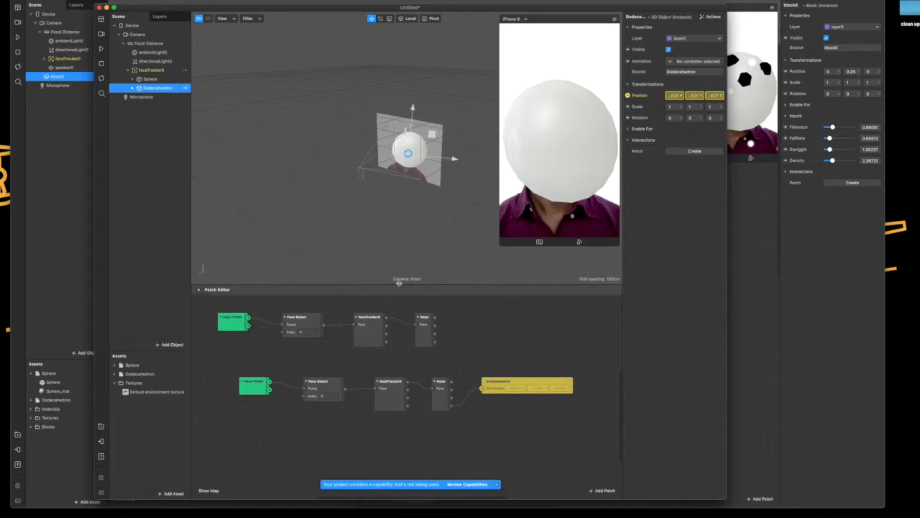
{"action": "left_click_drag", "start_coordinate": [441, 360], "coordinate": [211, 309]}
{"action": "key", "text": "BackSpace"}
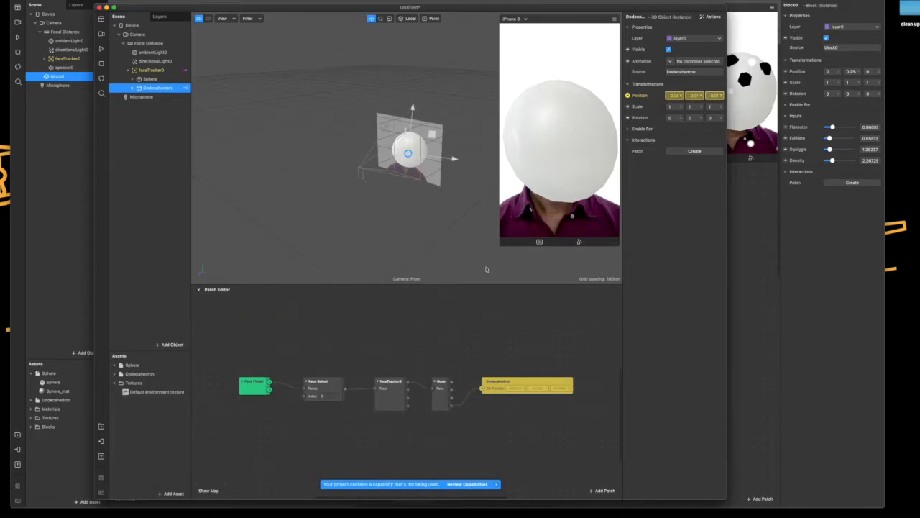
- Lower the Dodecahedron patch towards the Nose Tip output and make the Patch Editor area taller
{"action": "left_click_drag", "start_coordinate": [459, 340], "coordinate": [437, 318]}
{"action": "left_click", "coordinate": [436, 388]}
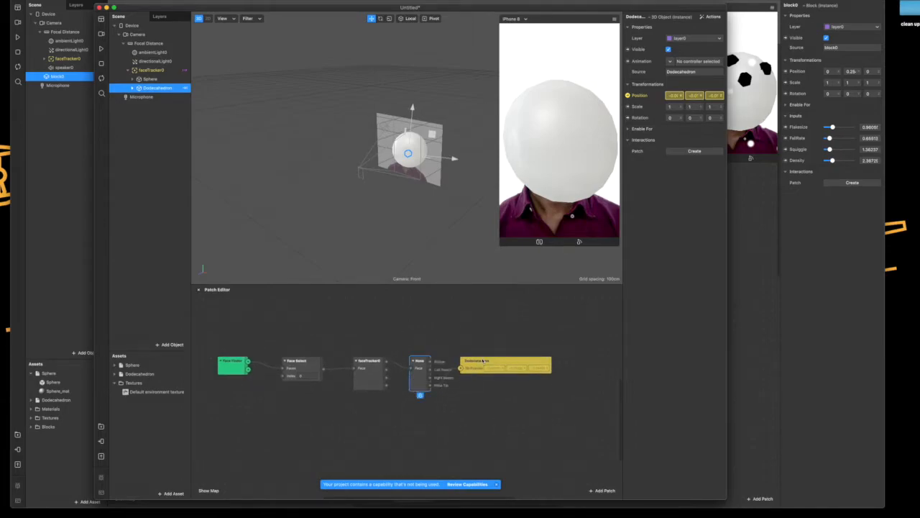
{"action": "left_click_drag", "start_coordinate": [482, 359], "coordinate": [481, 374]}
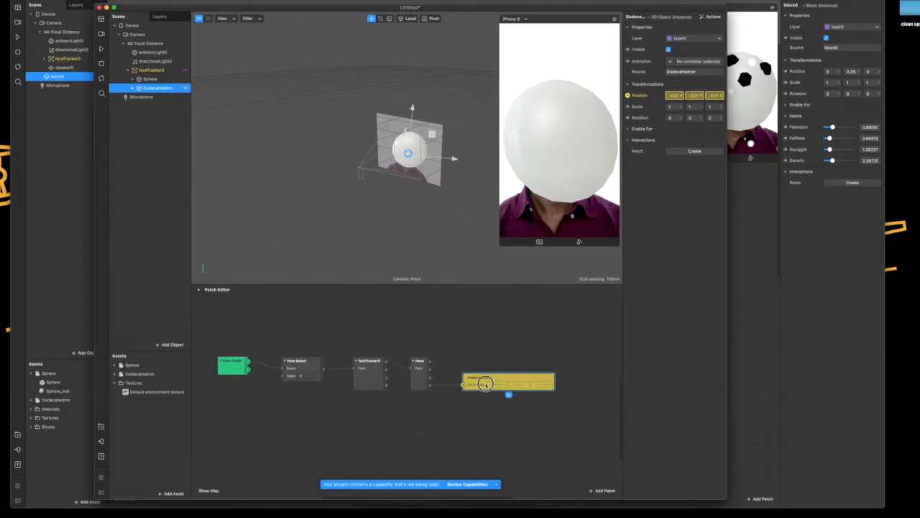
{"action": "left_click", "coordinate": [423, 388]}
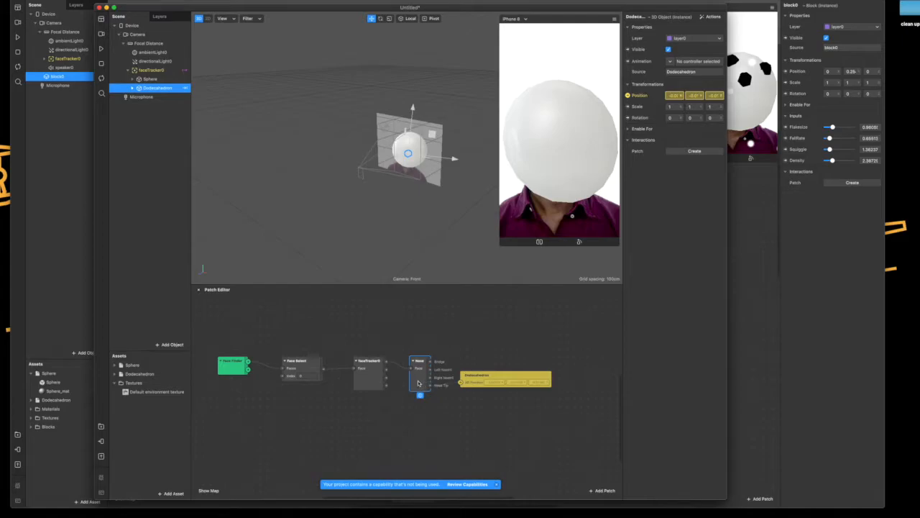
{"action": "scroll", "coordinate": [403, 357], "scroll_direction": "up", "scroll_amount": 5}
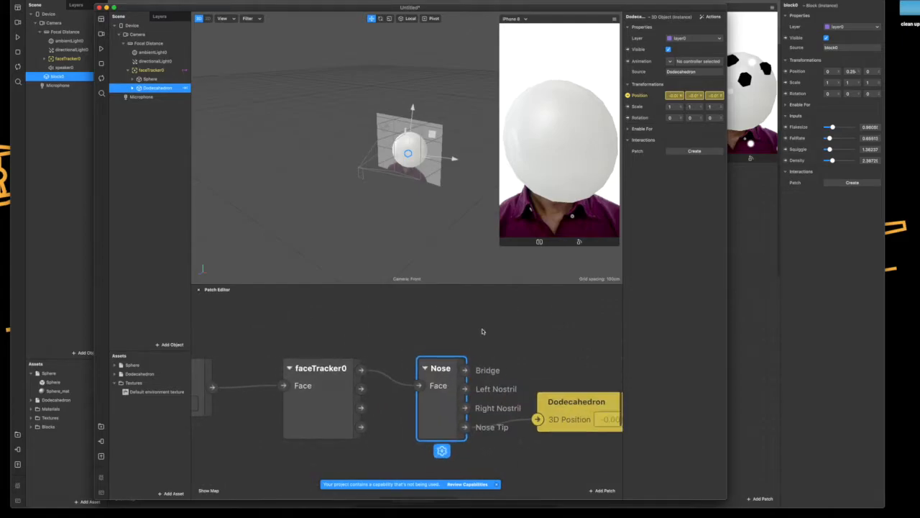
{"action": "left_click_drag", "start_coordinate": [417, 285], "coordinate": [405, 198]}
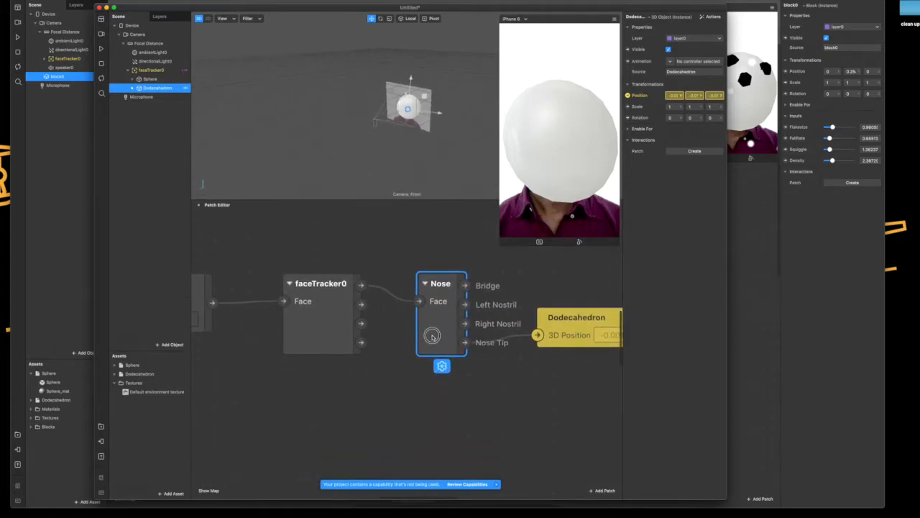
- Tidy the patch layout by shifting faceTracker0 and the Dodecahedron patch and raising the Nose patch
{"action": "left_click_drag", "start_coordinate": [433, 333], "coordinate": [402, 335]}
{"action": "left_click", "coordinate": [322, 331]}
{"action": "left_click", "coordinate": [396, 338]}
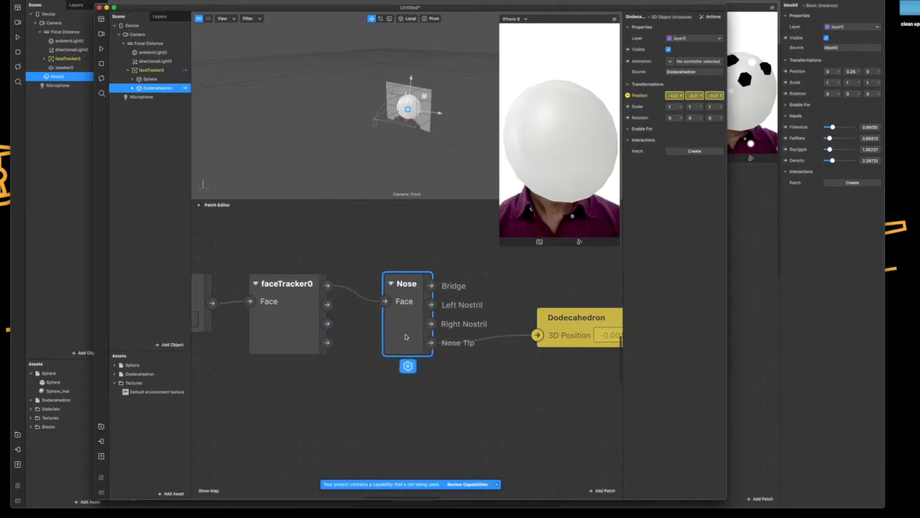
{"action": "left_click_drag", "start_coordinate": [580, 316], "coordinate": [542, 317]}
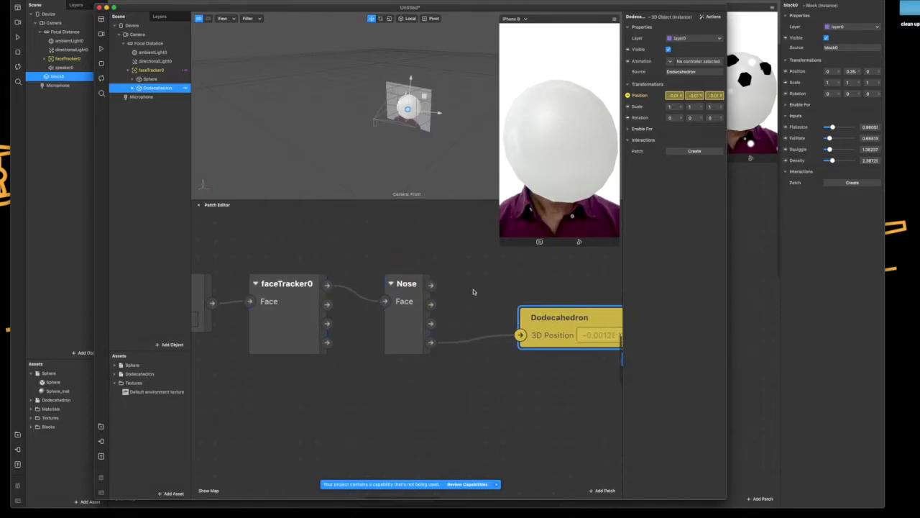
{"action": "left_click", "coordinate": [402, 341]}
{"action": "left_click_drag", "start_coordinate": [402, 340], "coordinate": [402, 323]}
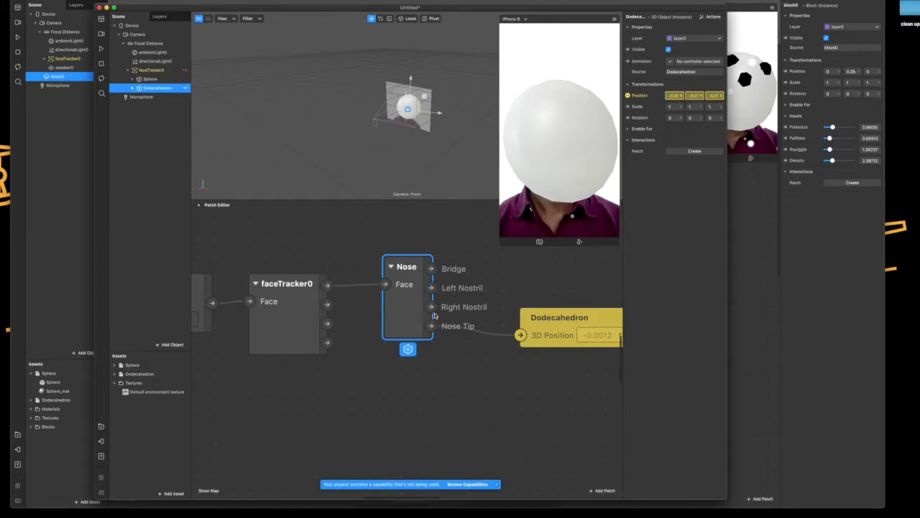
{"action": "left_click_drag", "start_coordinate": [566, 321], "coordinate": [556, 315]}
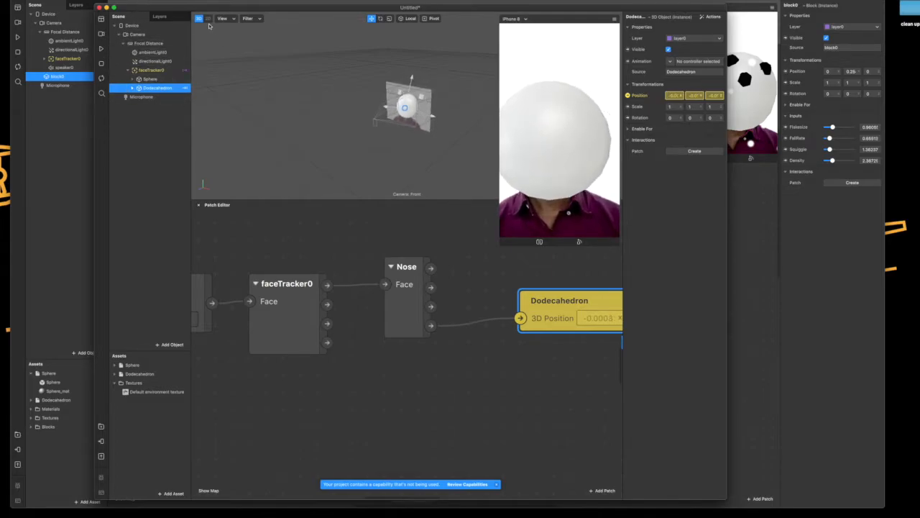
- Examine the head sphere and dodecahedron from the side and select the mesh nested inside the Dodecahedron object
{"action": "left_click", "coordinate": [235, 18]}
{"action": "left_click", "coordinate": [240, 65]}
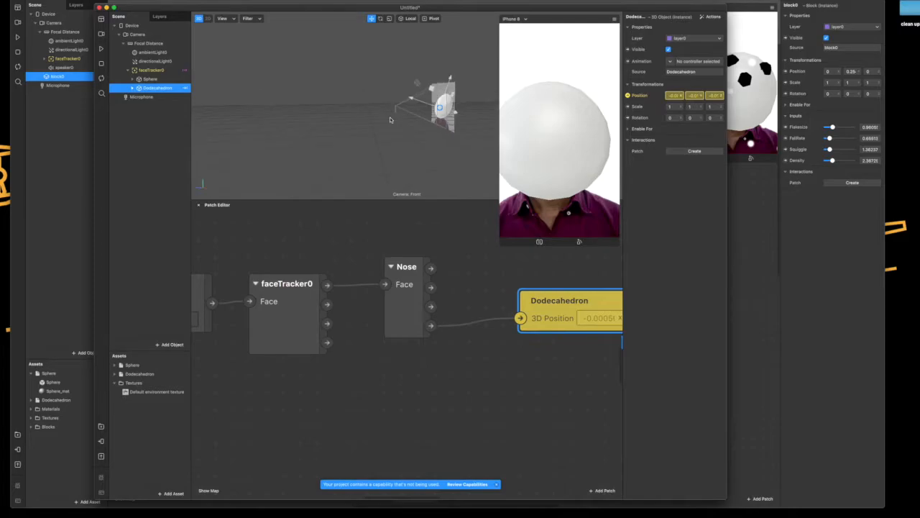
{"action": "left_click_drag", "start_coordinate": [356, 151], "coordinate": [369, 155]}
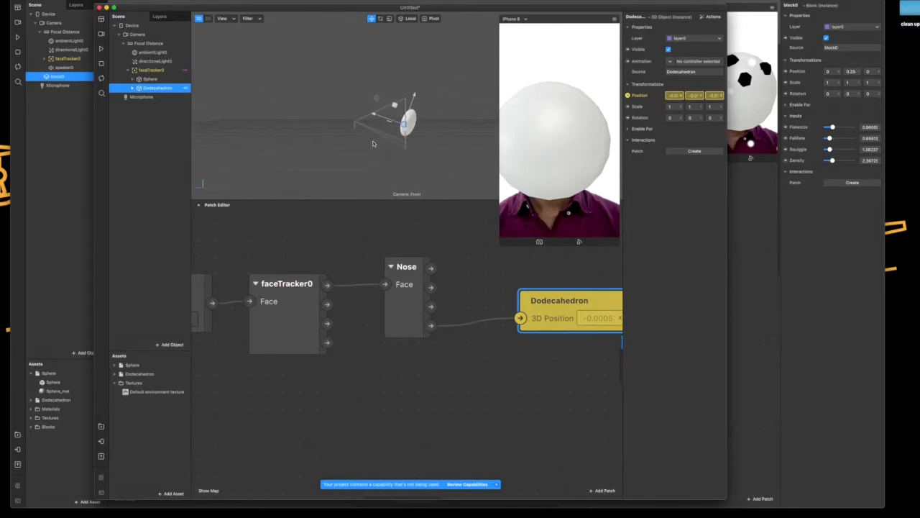
{"action": "scroll", "coordinate": [396, 119], "scroll_direction": "up", "scroll_amount": 5}
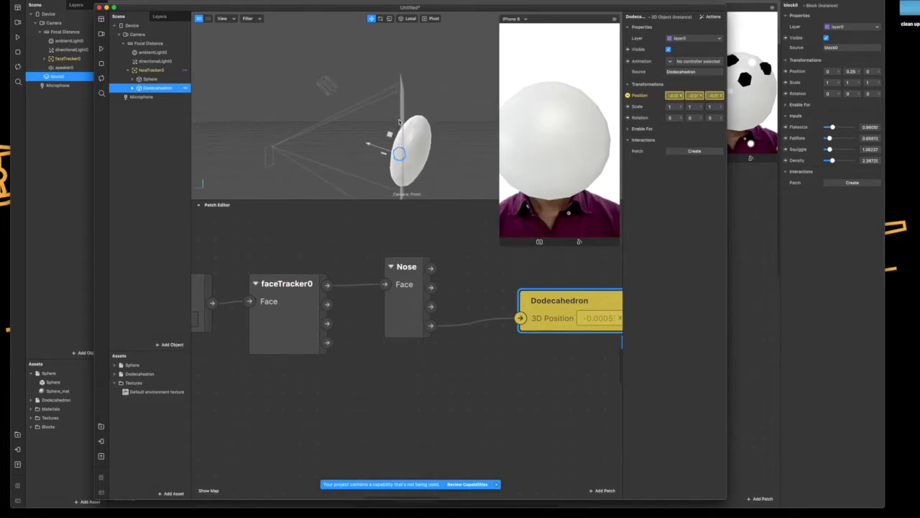
{"action": "left_click", "coordinate": [371, 152]}
{"action": "left_click", "coordinate": [147, 88]}
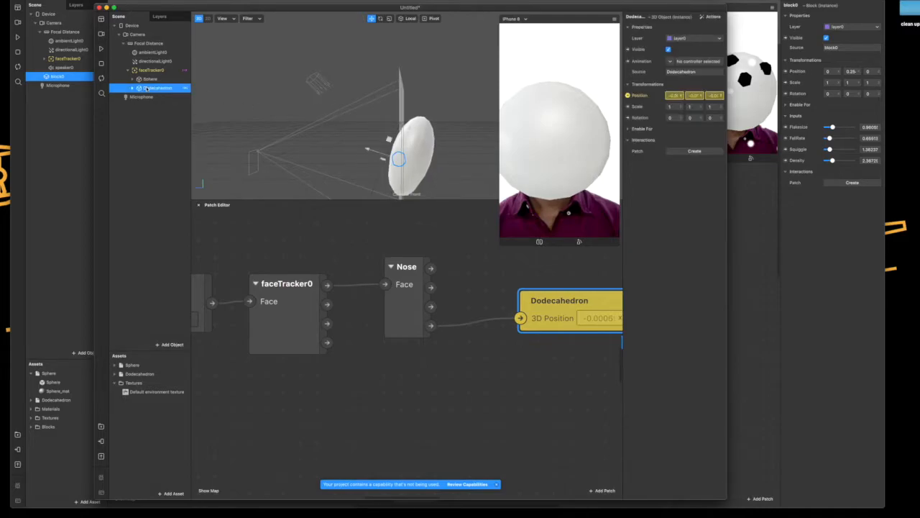
{"action": "left_click", "coordinate": [133, 87]}
{"action": "left_click", "coordinate": [153, 97]}
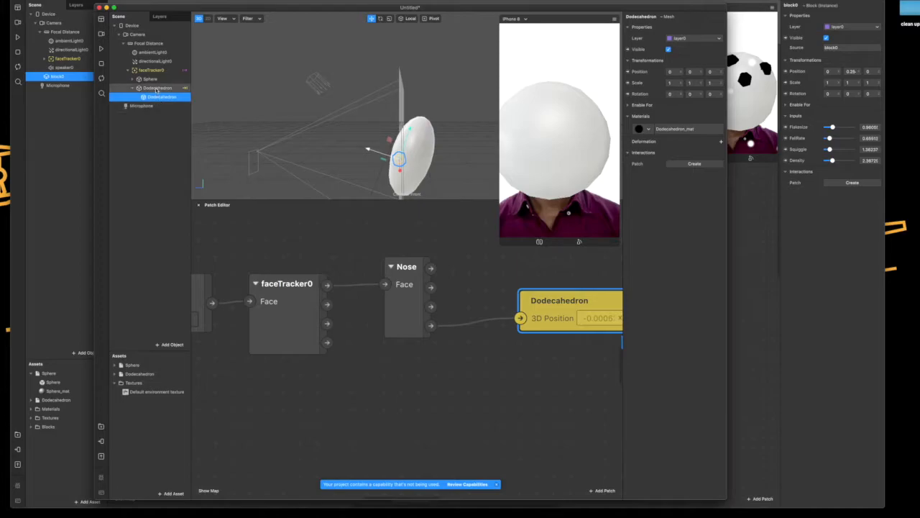
- Rename the parent Dodecahedron object as NOSE and the Sphere object as HEAD
{"action": "left_click", "coordinate": [156, 88]}
{"action": "double_click", "coordinate": [155, 89]}
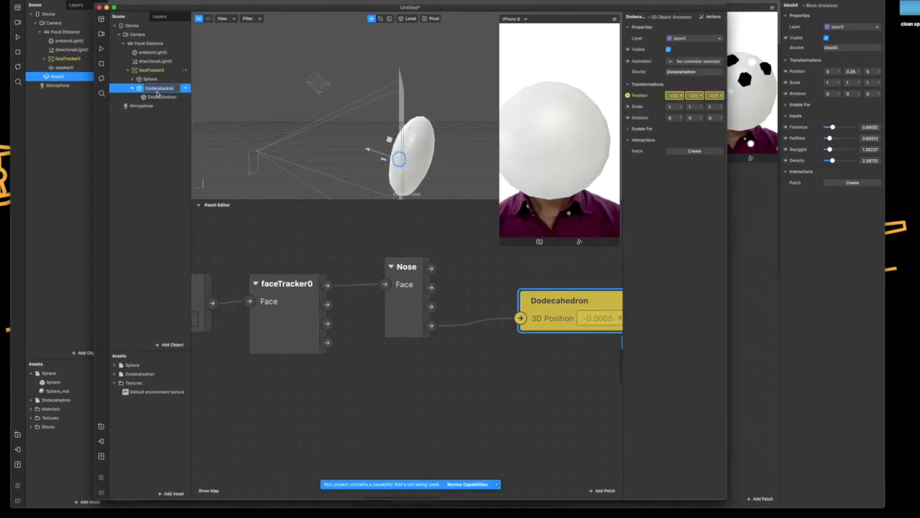
{"action": "type", "text": "H"}
{"action": "type", "text": "OSE"}
{"action": "key", "text": "Return"}
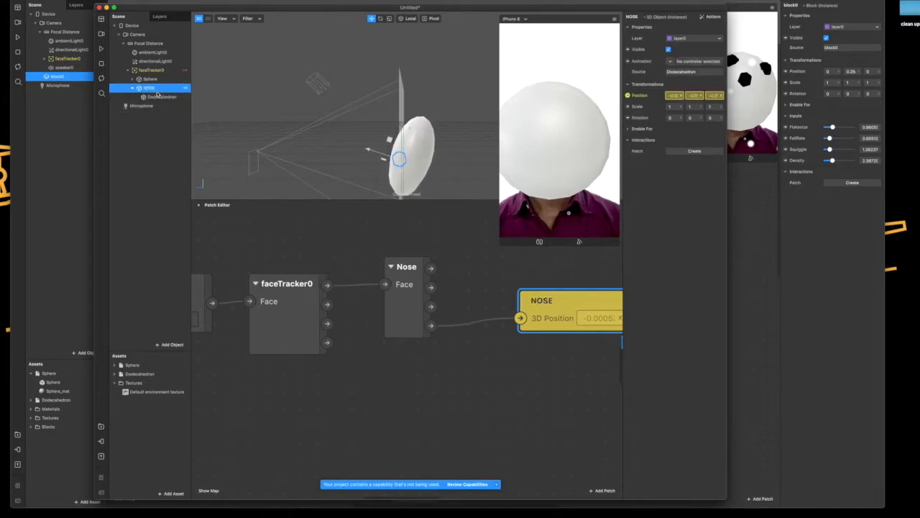
{"action": "double_click", "coordinate": [151, 79]}
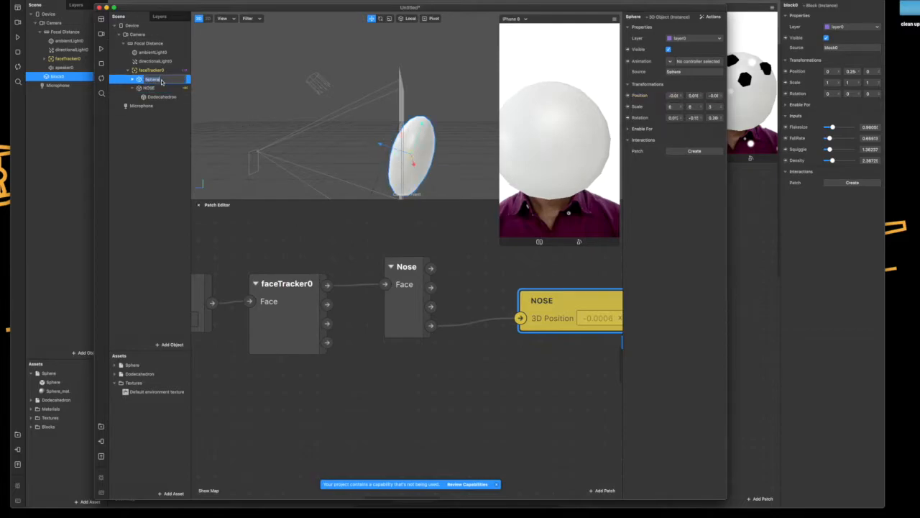
{"action": "type", "text": "HEAD"}
{"action": "key", "text": "Return"}
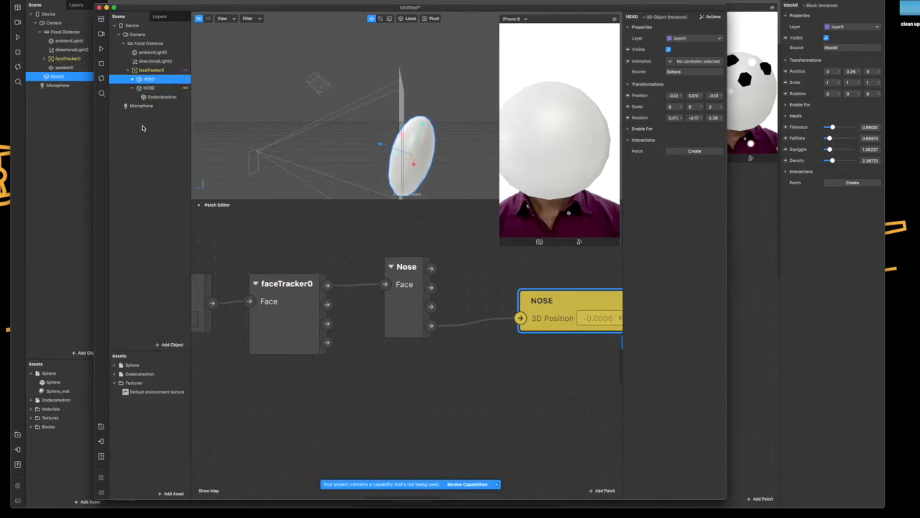
- Move the mesh nested inside NOSE forward out of the head sphere and slightly upward on the front of the face
{"action": "left_click", "coordinate": [155, 89]}
{"action": "left_click", "coordinate": [164, 97]}
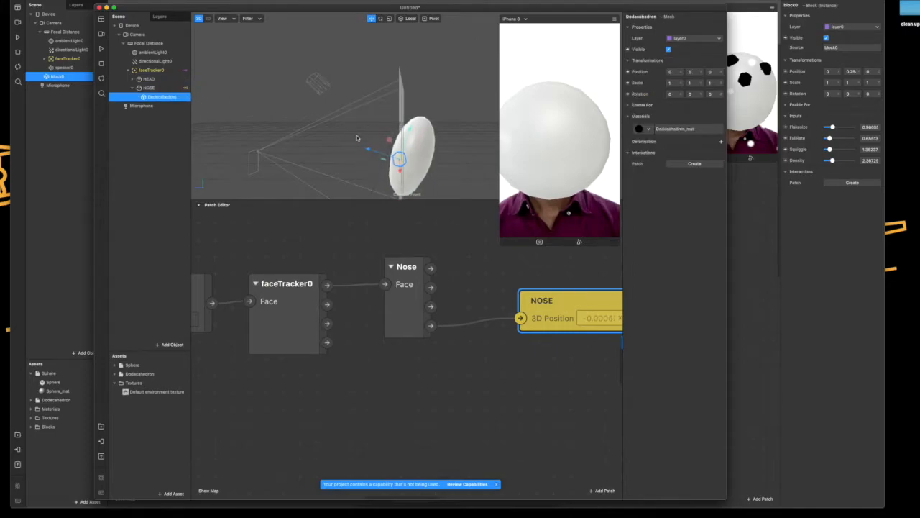
{"action": "mouse_move", "coordinate": [365, 154]}
{"action": "left_mouse_down"}
{"action": "mouse_move", "coordinate": [373, 151]}
{"action": "mouse_move", "coordinate": [364, 147]}
{"action": "left_mouse_up"}
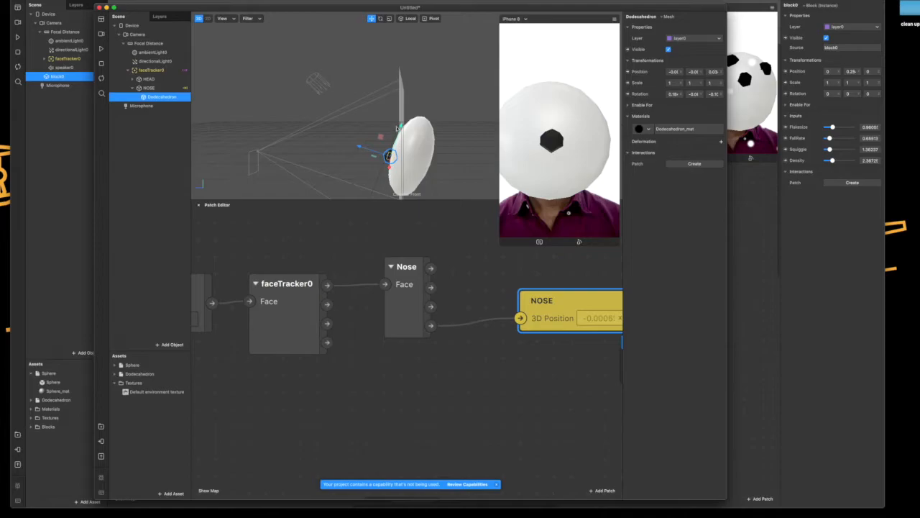
{"action": "left_click_drag", "start_coordinate": [398, 133], "coordinate": [400, 128]}
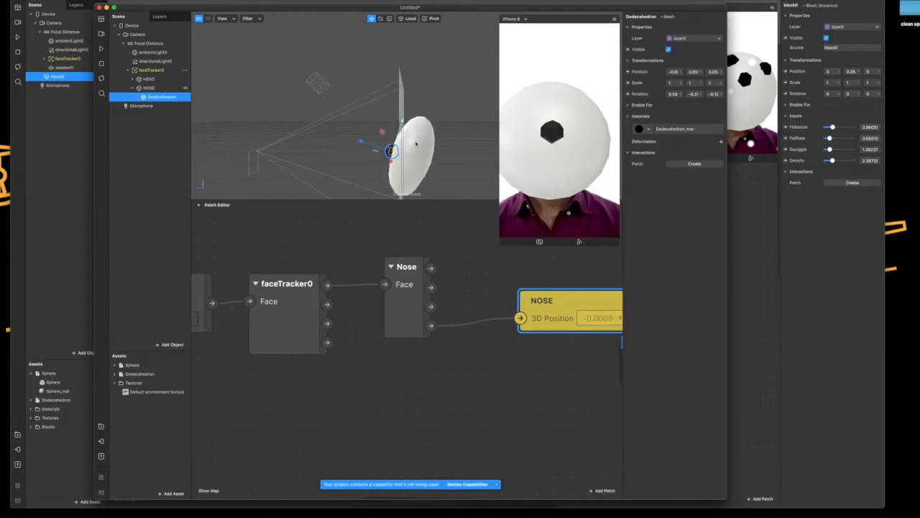
- Start saving the project and create a new folder named SNOWMAN2 inside the Christmas folder
{"action": "left_click", "coordinate": [466, 265]}
{"action": "key", "text": "super+s"}
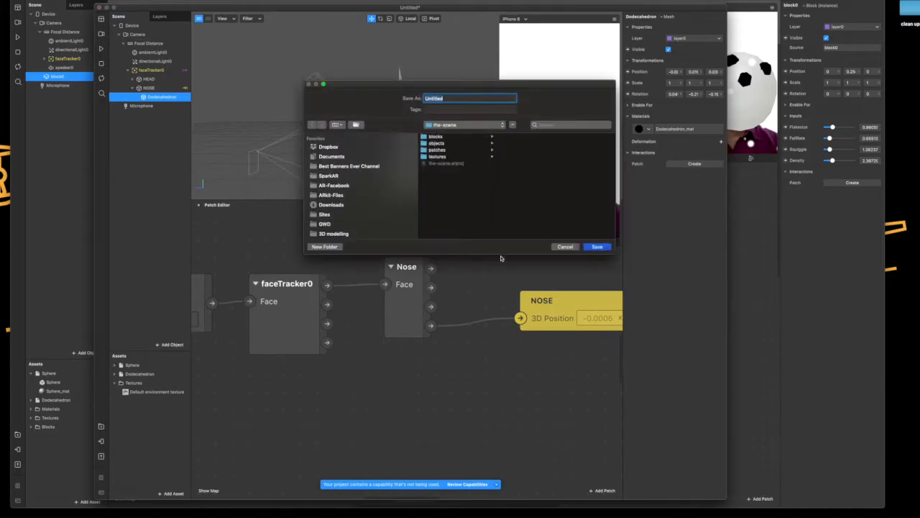
{"action": "left_click", "coordinate": [469, 127]}
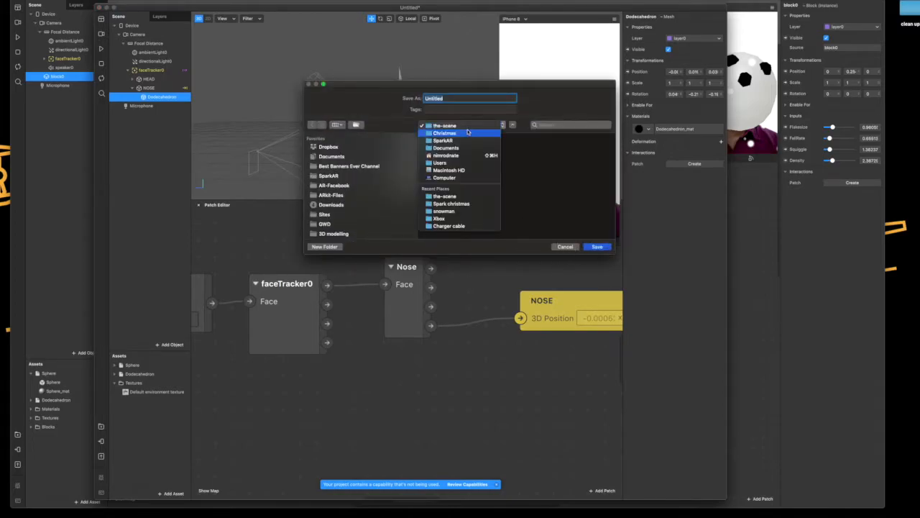
{"action": "left_click", "coordinate": [467, 137]}
{"action": "left_click", "coordinate": [514, 165]}
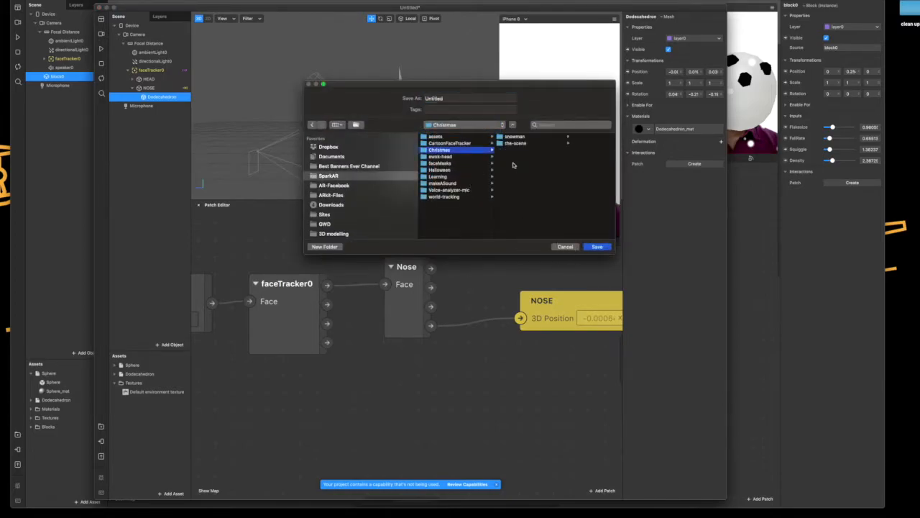
{"action": "left_click", "coordinate": [325, 247]}
{"action": "type", "text": "SN"}
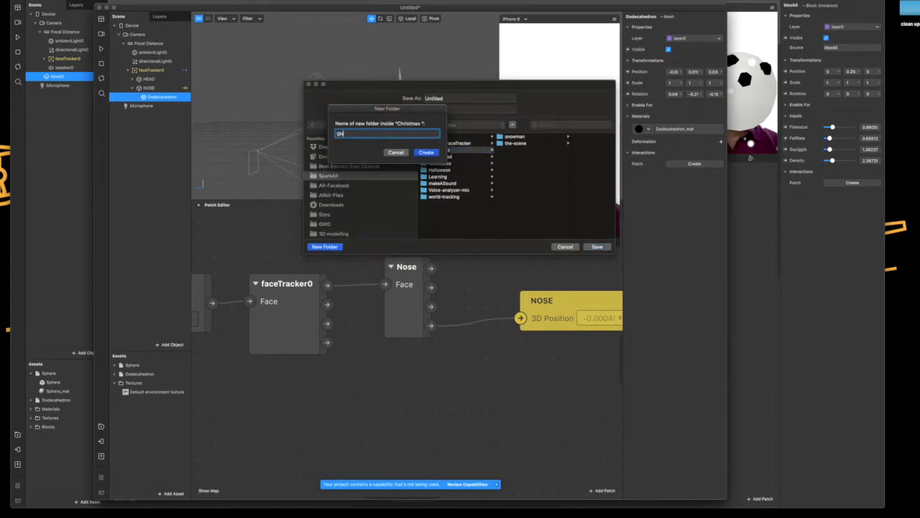
{"action": "type", "text": "OWMAN2"}
{"action": "key", "text": "Return"}
- Save the project as SN in the SNOWMAN2 folder
{"action": "double_click", "coordinate": [457, 101]}
{"action": "type", "text": "SN"}
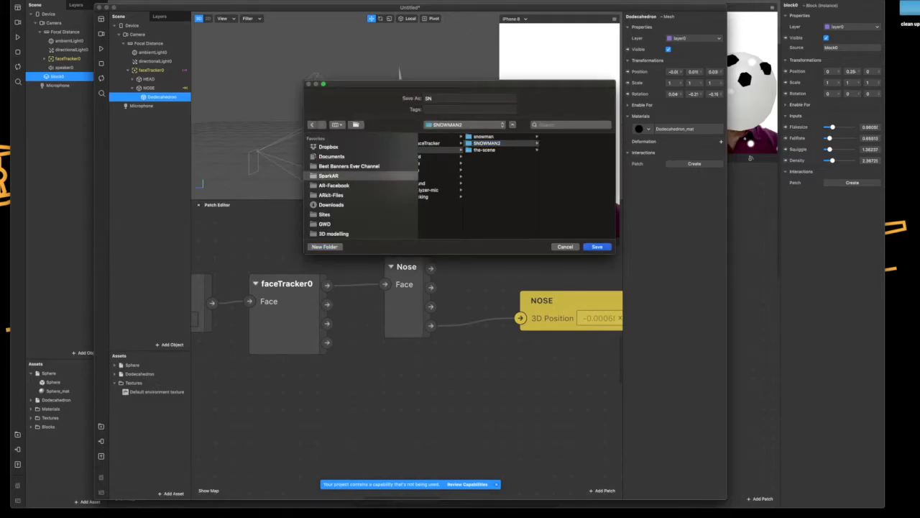
{"action": "key", "text": "Return"}
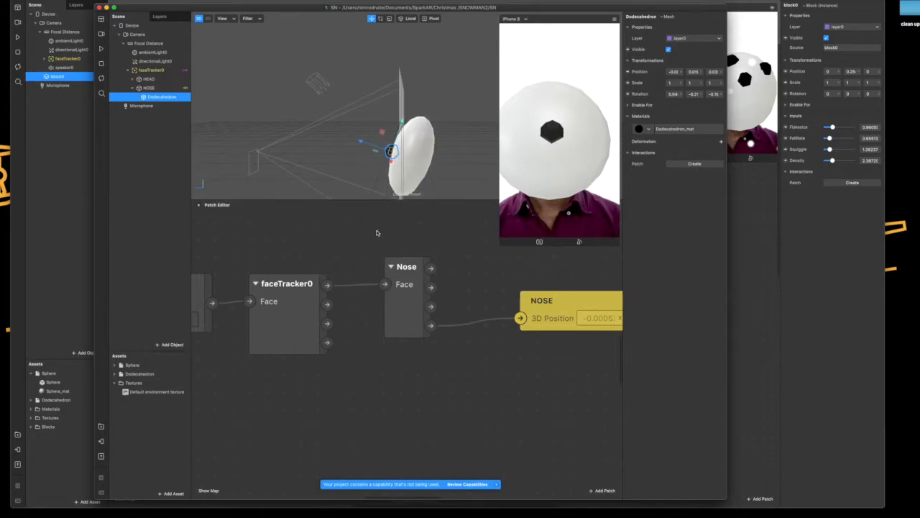
- Add another Dodecahedron from the assets under faceTracker0 and rename it EYEL
{"action": "key", "text": "BackSpace"}
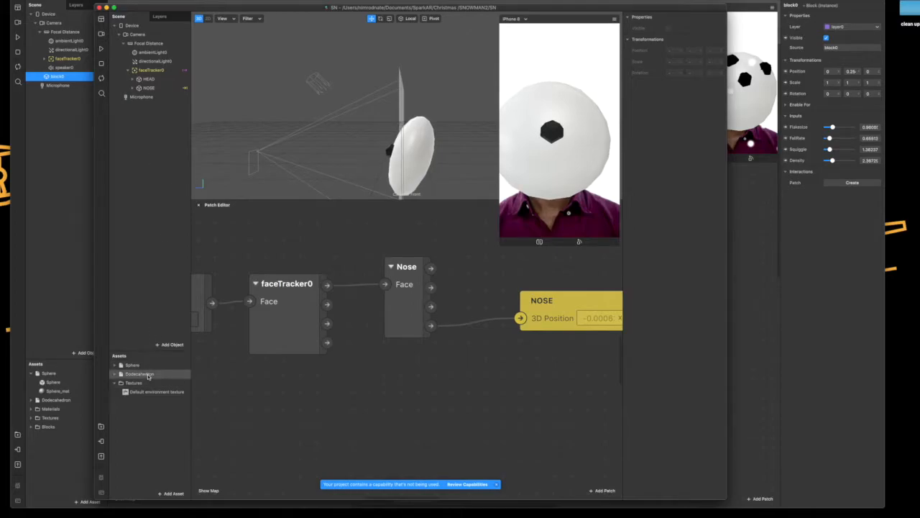
{"action": "left_click_drag", "start_coordinate": [151, 375], "coordinate": [158, 46]}
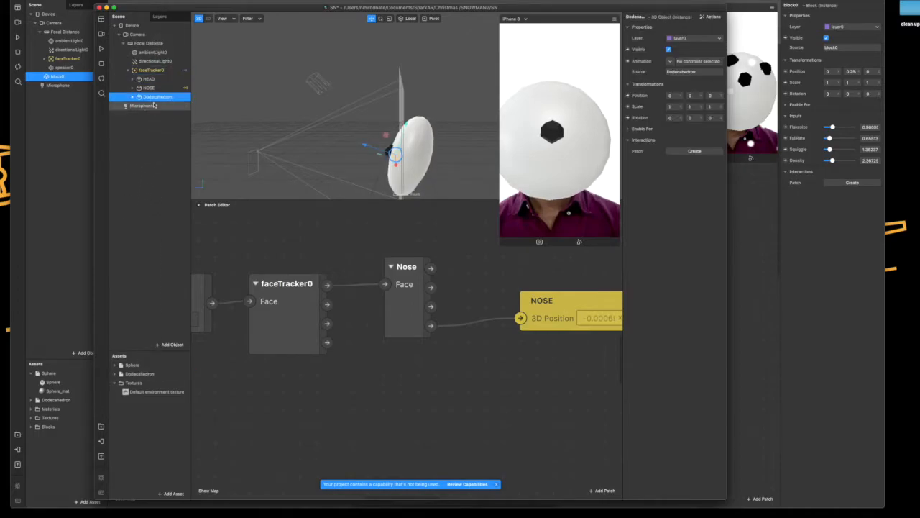
{"action": "double_click", "coordinate": [158, 97]}
{"action": "type", "text": "EYEL"}
{"action": "key", "text": "Return"}
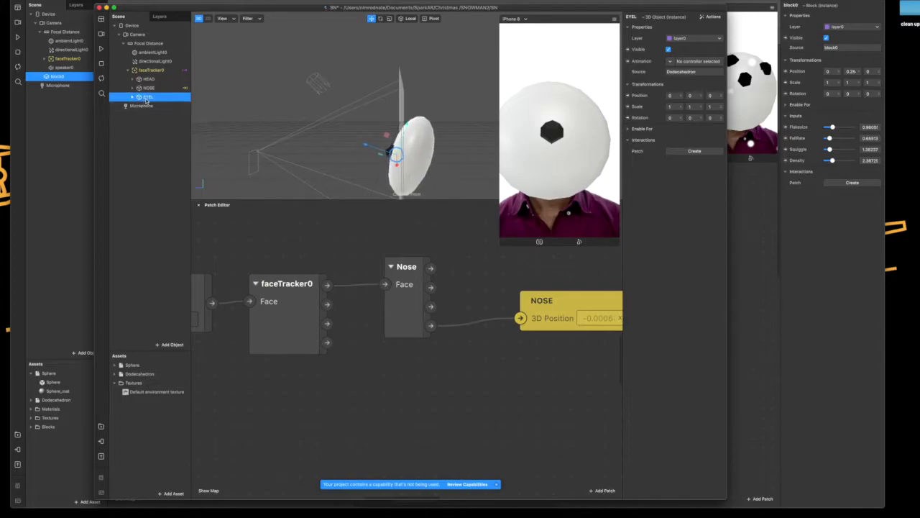
- Try positioning EYEL on the face at the Left Eyeball, and view the scene in 2D
{"action": "left_click_drag", "start_coordinate": [364, 251], "coordinate": [301, 317]}
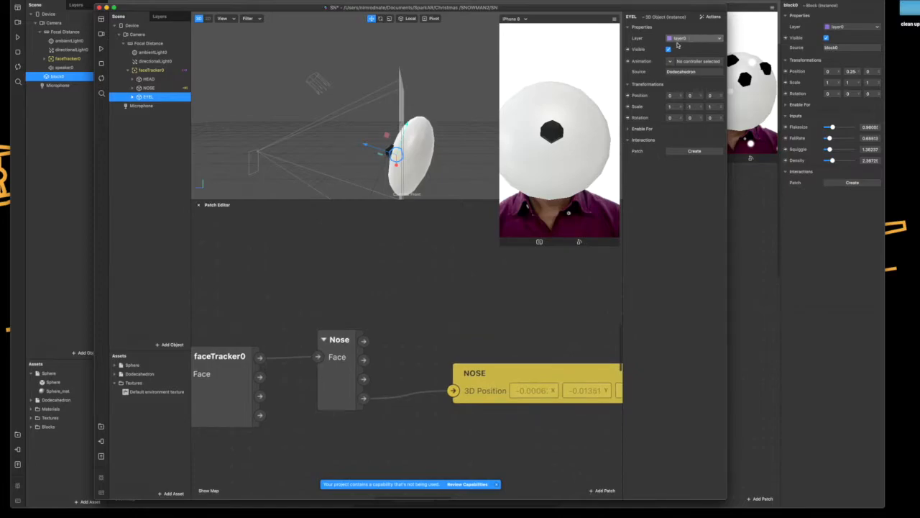
{"action": "left_click", "coordinate": [712, 18]}
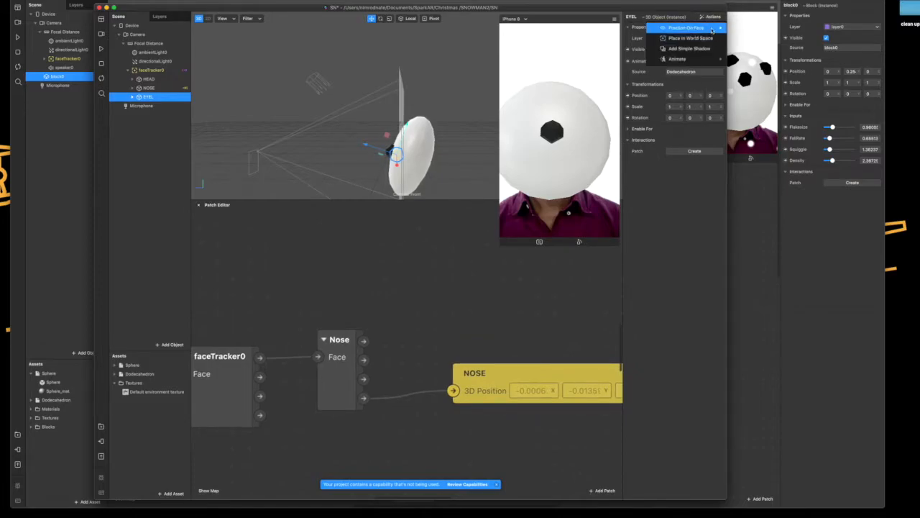
{"action": "mouse_move", "coordinate": [708, 28]}
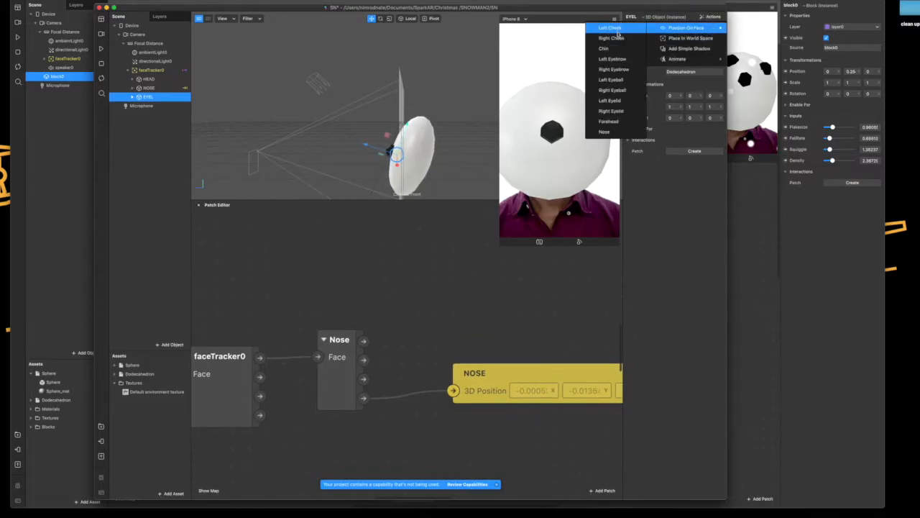
{"action": "left_click", "coordinate": [614, 80]}
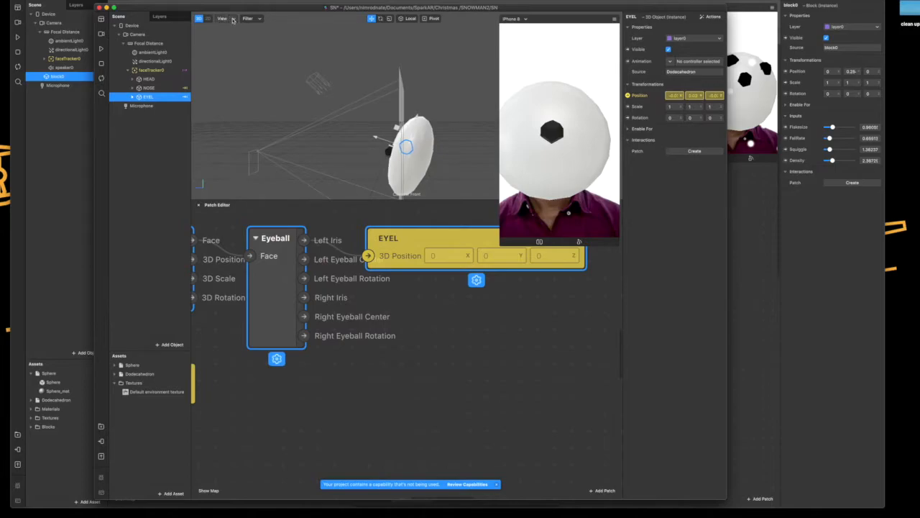
{"action": "left_click", "coordinate": [207, 18]}
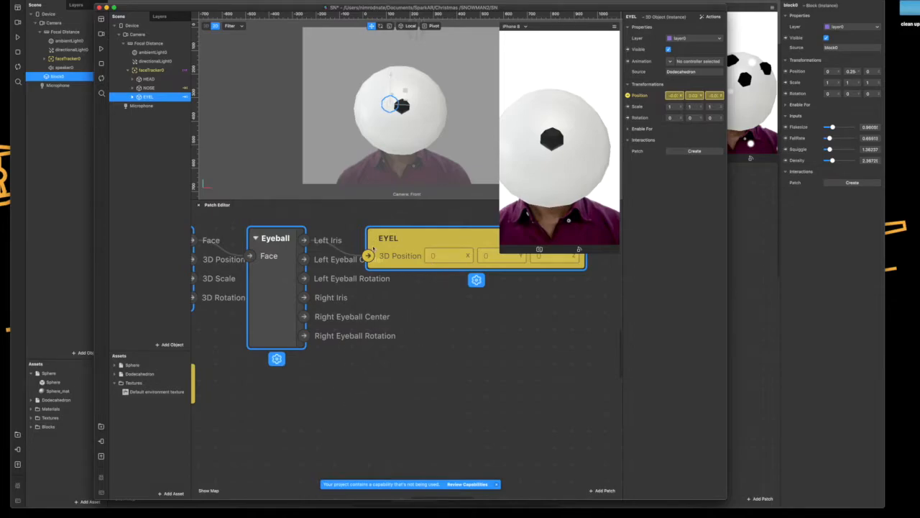
- Spread out the patch graph by shifting the new faceTracker0 patch and separating the overlapping Eyeball patch from the Nose patch
{"action": "scroll", "coordinate": [373, 247], "scroll_direction": "down", "scroll_amount": 5}
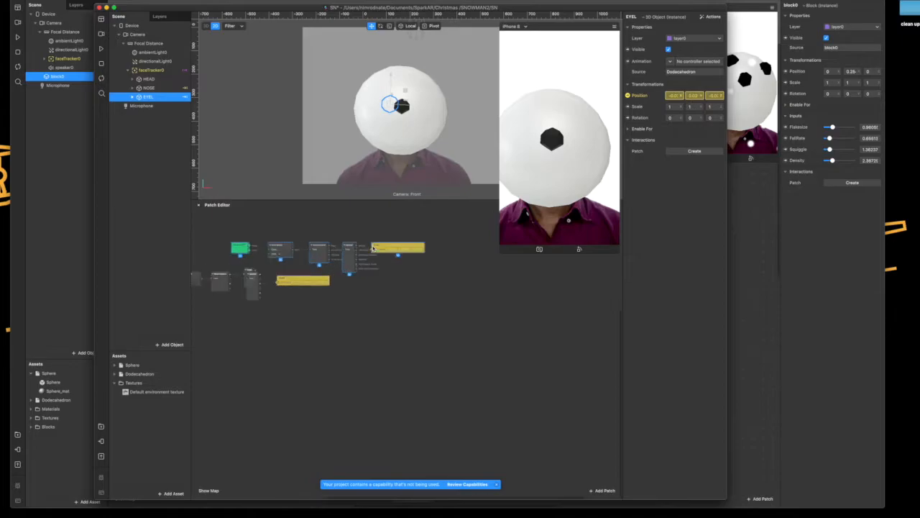
{"action": "scroll", "coordinate": [373, 248], "scroll_direction": "up", "scroll_amount": 5}
{"action": "left_click_drag", "start_coordinate": [324, 279], "coordinate": [279, 261]}
{"action": "left_click", "coordinate": [347, 305]}
{"action": "left_click_drag", "start_coordinate": [359, 302], "coordinate": [577, 335]}
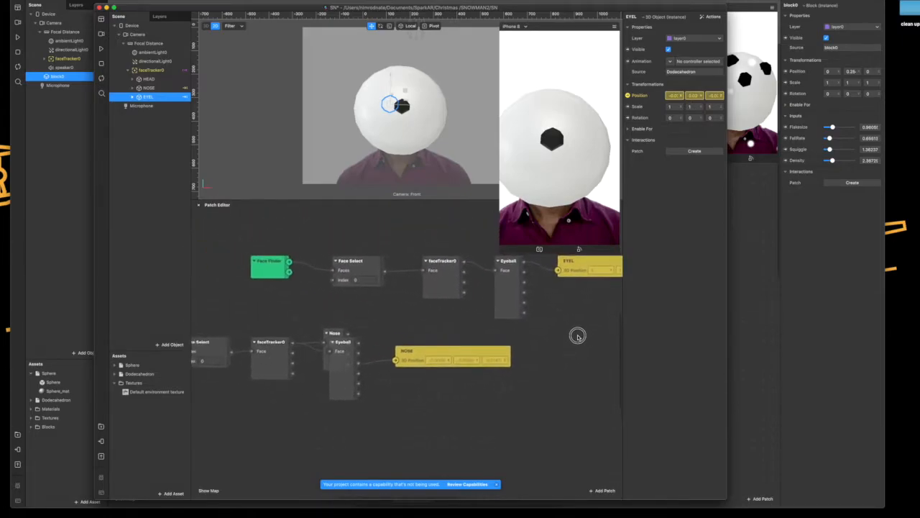
{"action": "left_click_drag", "start_coordinate": [494, 320], "coordinate": [260, 247]}
{"action": "left_click_drag", "start_coordinate": [447, 255], "coordinate": [348, 239]}
{"action": "left_click_drag", "start_coordinate": [346, 339], "coordinate": [339, 385]}
{"action": "left_click", "coordinate": [466, 297]}
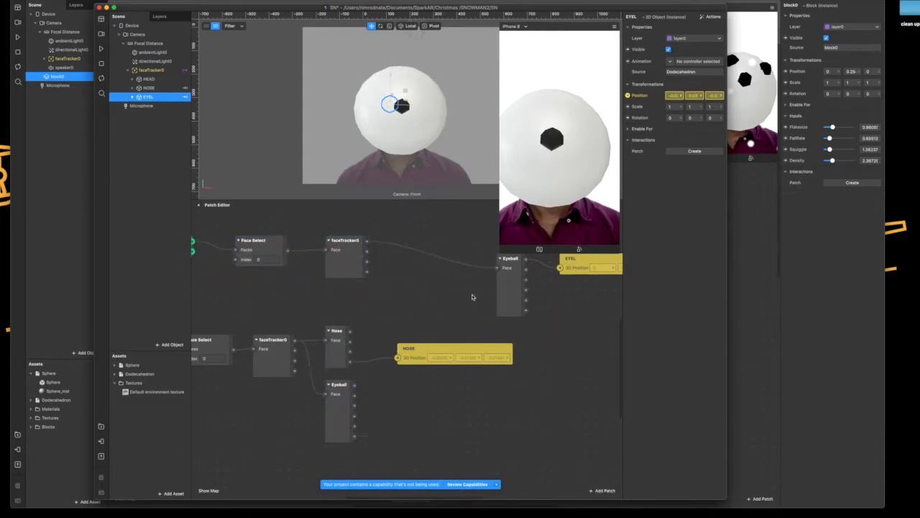
{"action": "left_click_drag", "start_coordinate": [566, 322], "coordinate": [534, 312]}
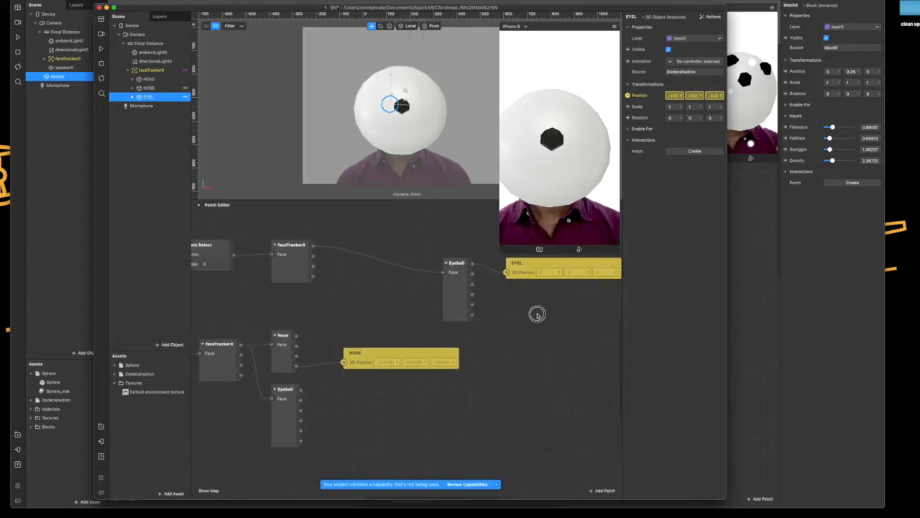
- Delete the duplicate chain of Face Finder, Face Select, faceTracker0 and Eyeball patches above the Nose chain
{"action": "left_click", "coordinate": [525, 267]}
{"action": "left_click", "coordinate": [382, 225]}
{"action": "scroll", "coordinate": [381, 224], "scroll_direction": "left", "scroll_amount": 3}
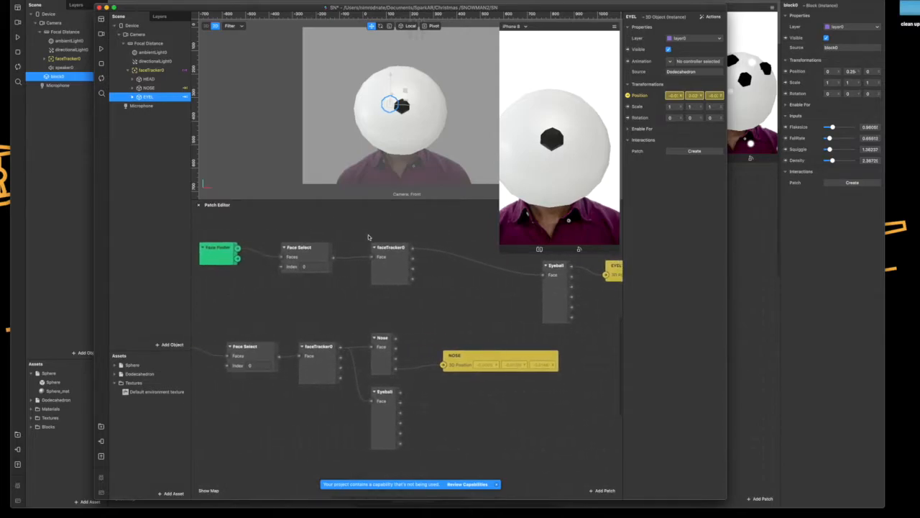
{"action": "left_click_drag", "start_coordinate": [222, 225], "coordinate": [568, 327]}
{"action": "key", "text": "BackSpace"}
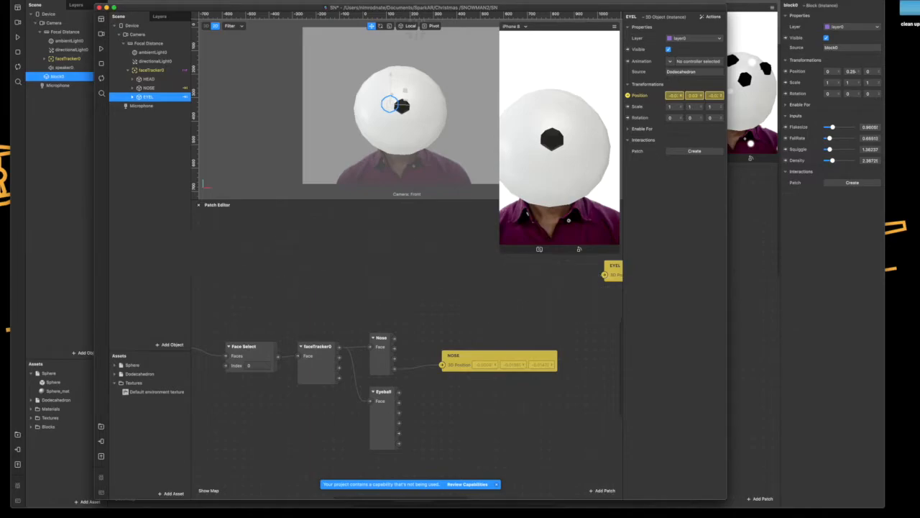
- Move the EYEL position patch below the NOSE patch, beside the remaining Eyeball patch, and check that patch's outputs
{"action": "scroll", "coordinate": [347, 244], "scroll_direction": "right", "scroll_amount": 3}
{"action": "scroll", "coordinate": [346, 244], "scroll_direction": "down", "scroll_amount": 2}
{"action": "scroll", "coordinate": [346, 244], "scroll_direction": "right", "scroll_amount": 3}
{"action": "scroll", "coordinate": [347, 244], "scroll_direction": "up", "scroll_amount": 1}
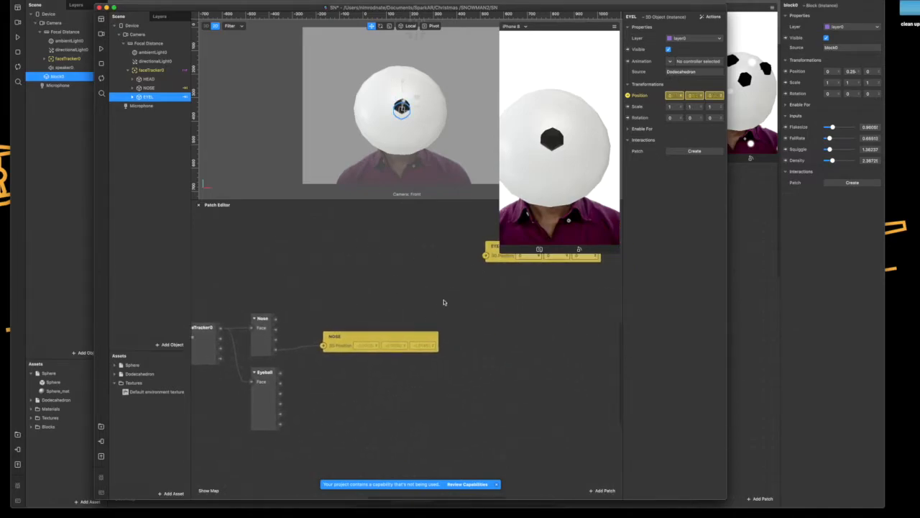
{"action": "left_click_drag", "start_coordinate": [498, 263], "coordinate": [344, 398]}
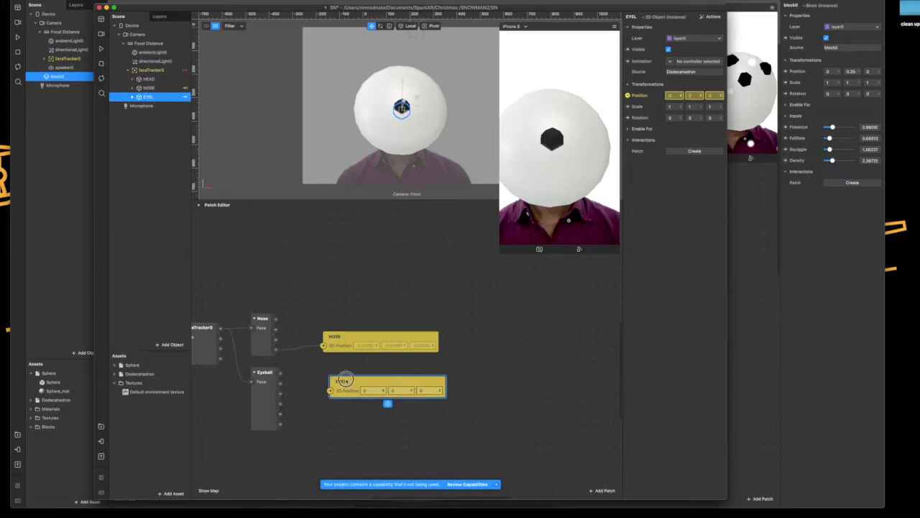
{"action": "left_click", "coordinate": [265, 403]}
{"action": "left_click_drag", "start_coordinate": [353, 379], "coordinate": [371, 370]}
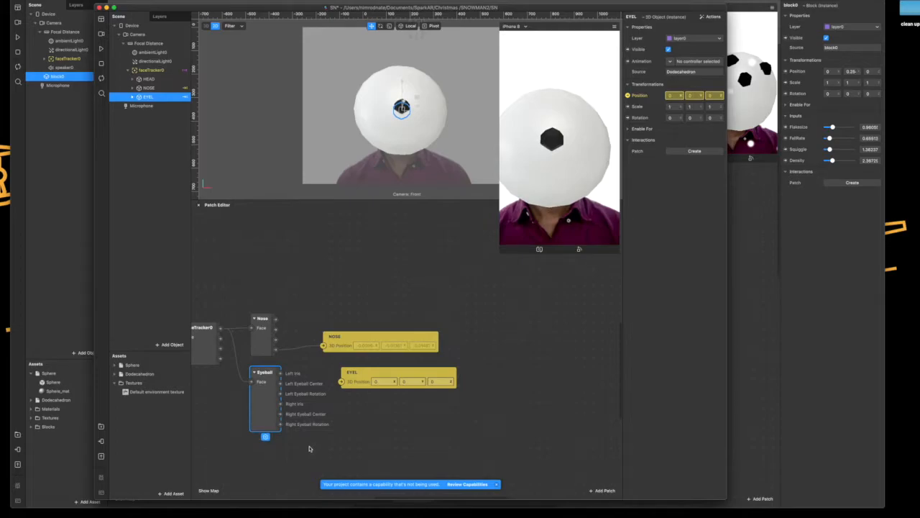
- Delete the remaining Eyeball patch and the EYEL position patch
{"action": "left_click", "coordinate": [260, 421]}
{"action": "key", "text": "Delete"}
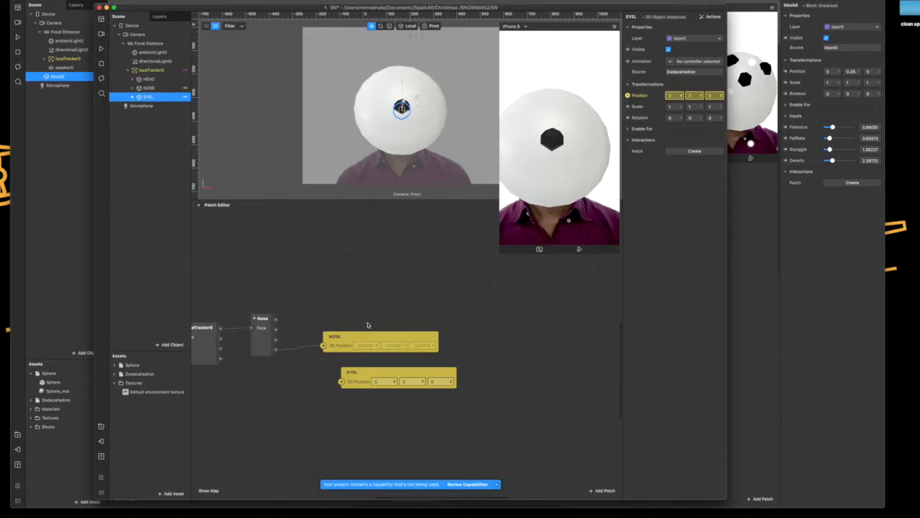
{"action": "left_click_drag", "start_coordinate": [365, 370], "coordinate": [347, 262]}
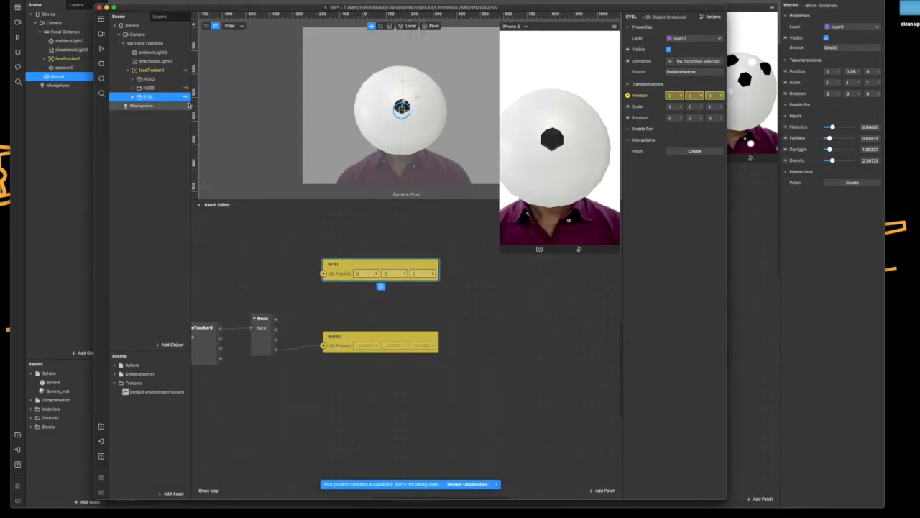
{"action": "key", "text": "Delete"}
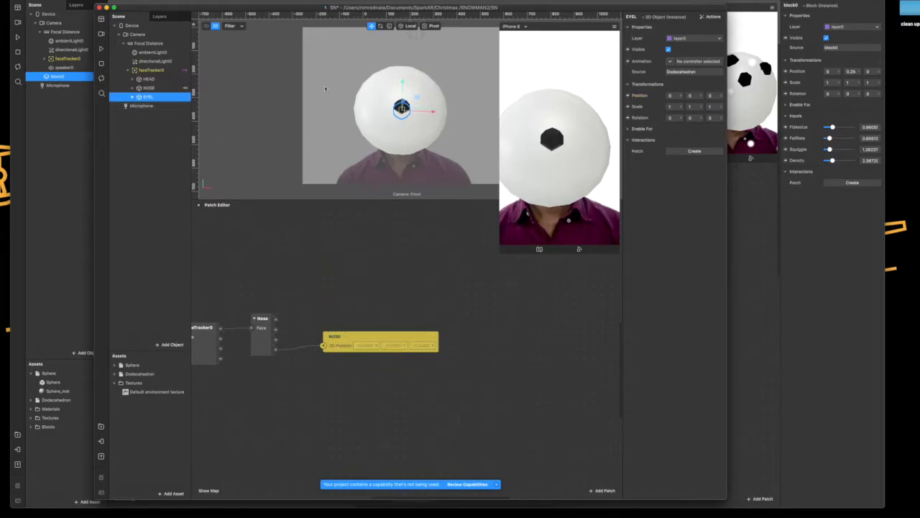
- Move EYEL to the eye position on the upper-left part of the head and set its X scale to 0.8
{"action": "left_click_drag", "start_coordinate": [383, 86], "coordinate": [381, 70]}
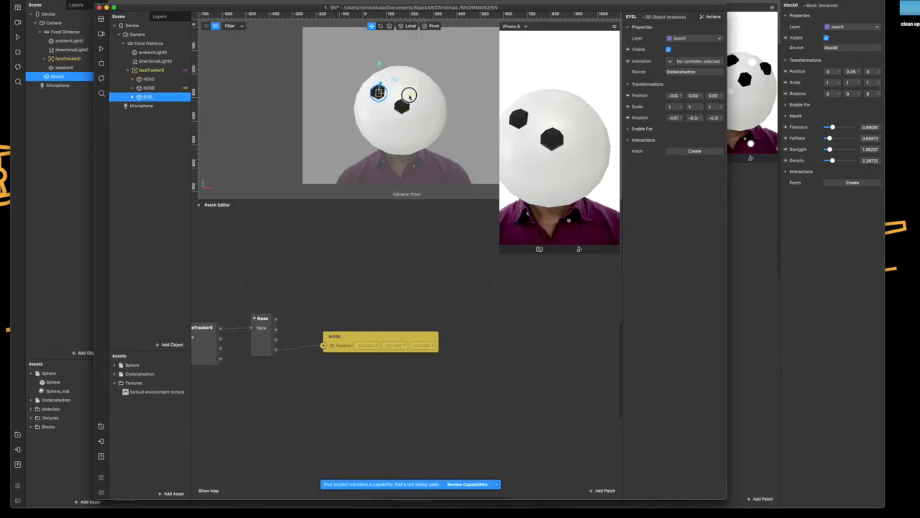
{"action": "left_click", "coordinate": [676, 107]}
{"action": "type", "text": "0.8"}
{"action": "key", "text": "Tab"}
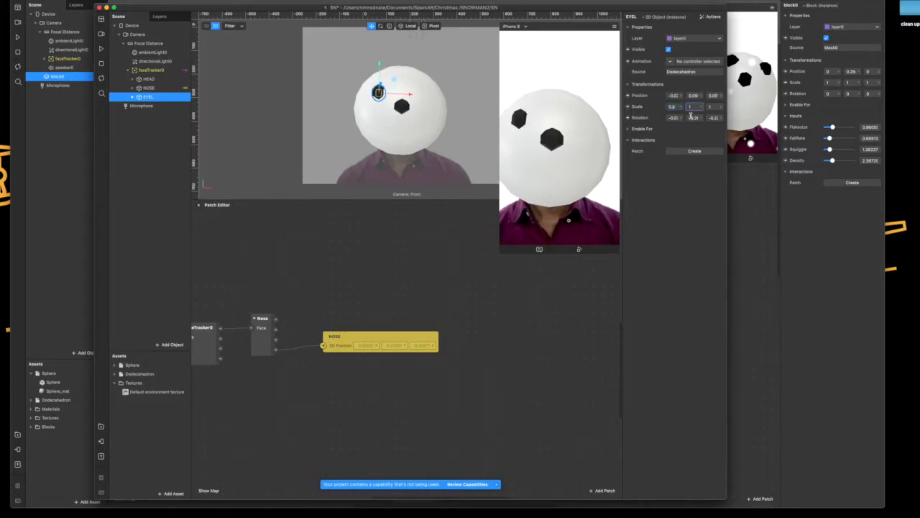
{"action": "type", "text": "0.5"}
{"action": "key", "text": "Return"}
{"action": "key", "text": "super+z"}
- Rotate EYEL about a quarter turn around its Z axis
{"action": "left_click", "coordinate": [381, 26]}
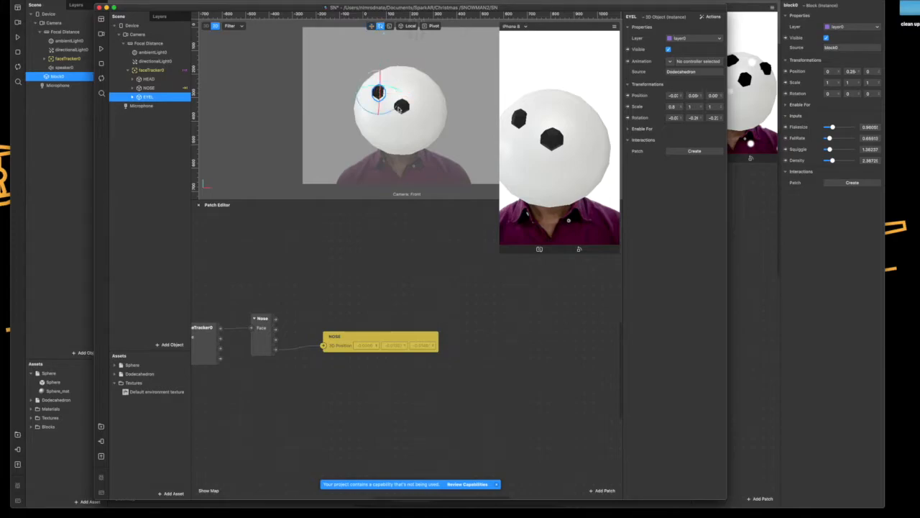
{"action": "left_click_drag", "start_coordinate": [399, 104], "coordinate": [374, 125]}
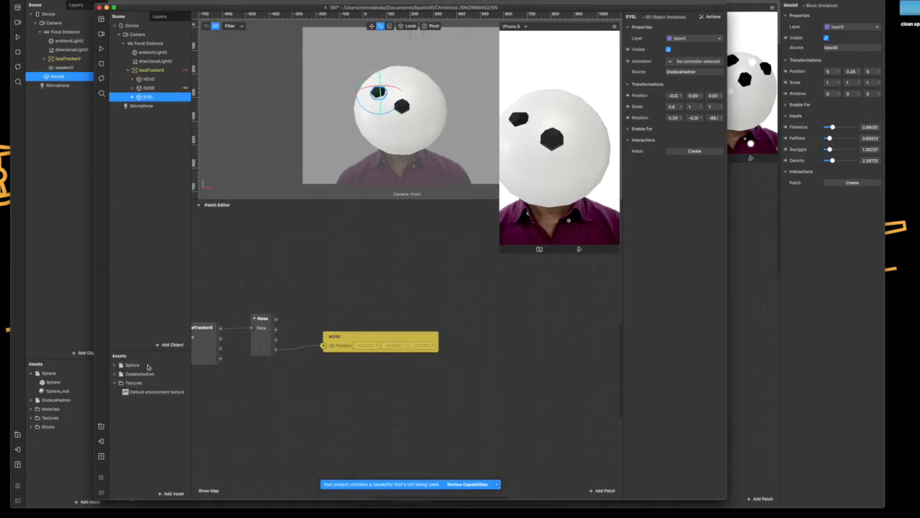
- Add a third Dodecahedron from the assets under faceTracker0 and rename it EYER
{"action": "left_click", "coordinate": [120, 375]}
{"action": "left_click_drag", "start_coordinate": [120, 374], "coordinate": [151, 70]}
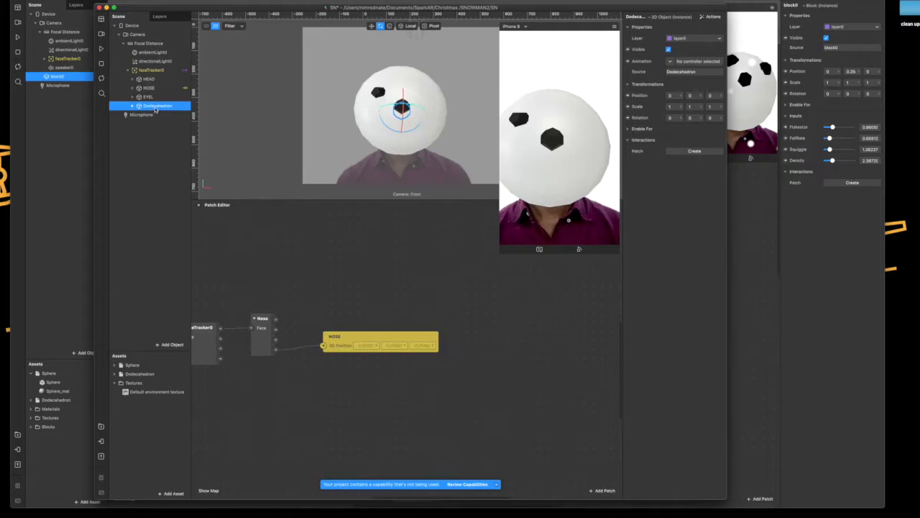
{"action": "double_click", "coordinate": [157, 105]}
{"action": "type", "text": "EYER"}
{"action": "key", "text": "Return"}
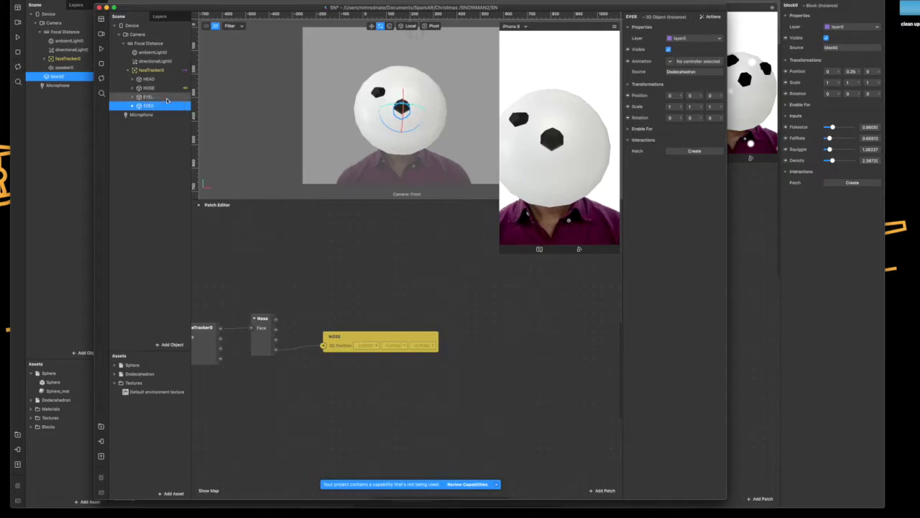
- Move EYER to the eye position on the upper-right part of the head and rotate it to follow the head's surface
{"action": "key", "text": "w"}
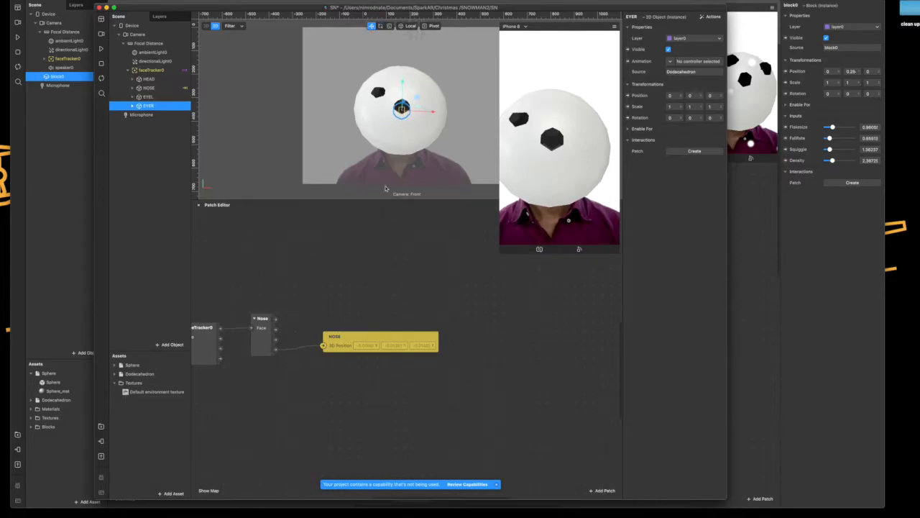
{"action": "left_click_drag", "start_coordinate": [396, 207], "coordinate": [386, 317]}
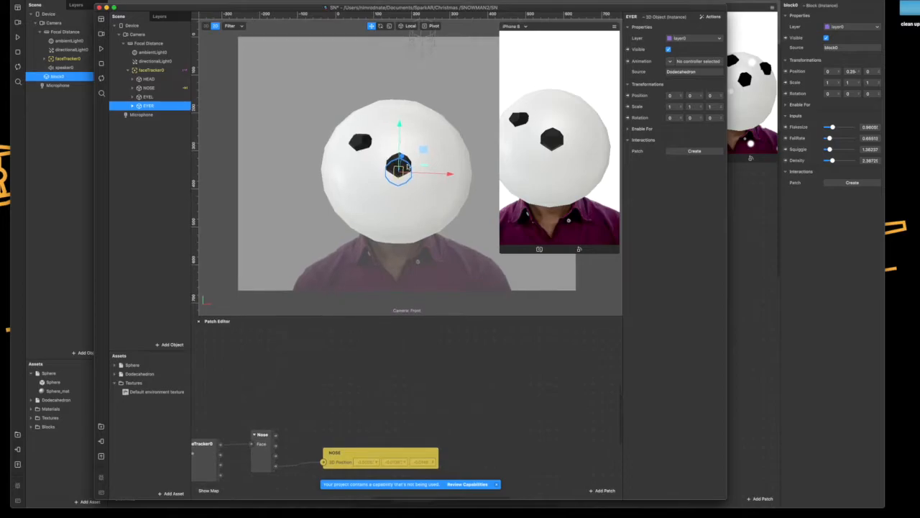
{"action": "left_click_drag", "start_coordinate": [399, 167], "coordinate": [478, 143]}
{"action": "left_click_drag", "start_coordinate": [433, 107], "coordinate": [436, 135]}
{"action": "left_click", "coordinate": [381, 26]}
{"action": "left_click_drag", "start_coordinate": [455, 164], "coordinate": [440, 150]}
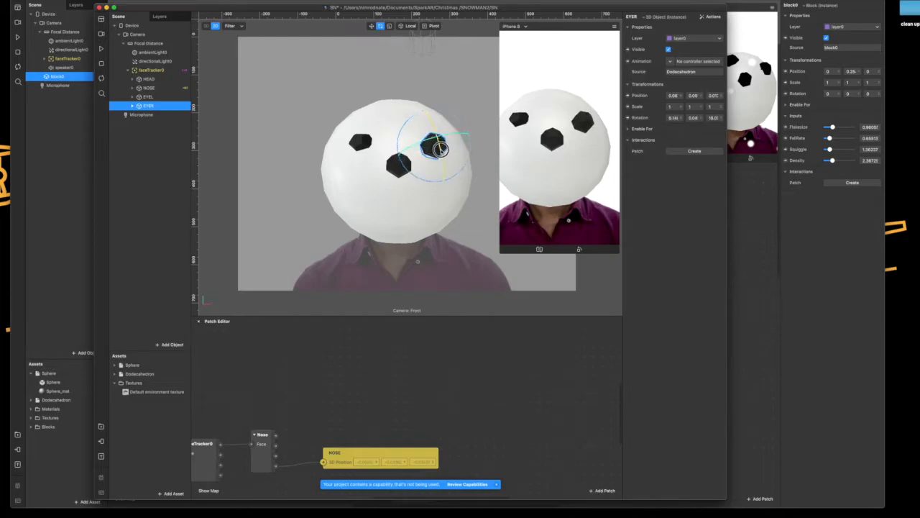
{"action": "left_click", "coordinate": [372, 26]}
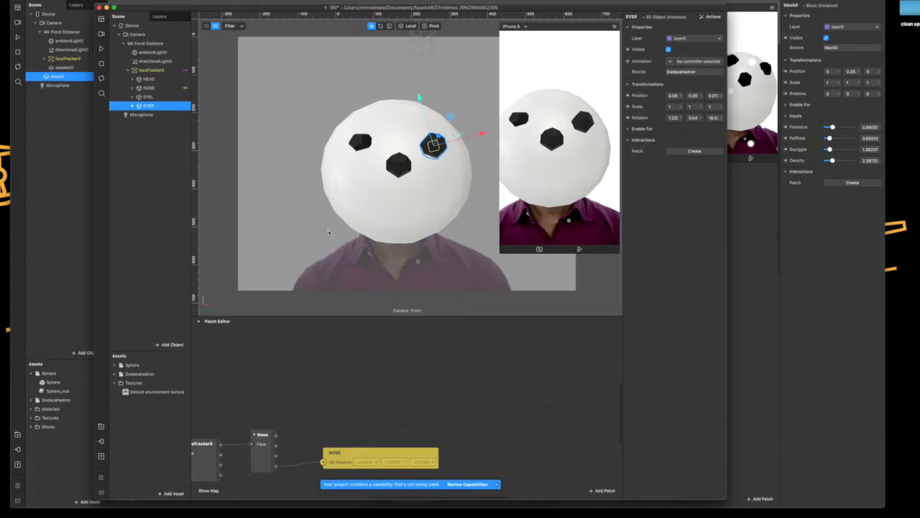
- Add an Eyelid patch fed by the Face output of the faceTracker0 patch
{"action": "left_click_drag", "start_coordinate": [306, 385], "coordinate": [456, 338]}
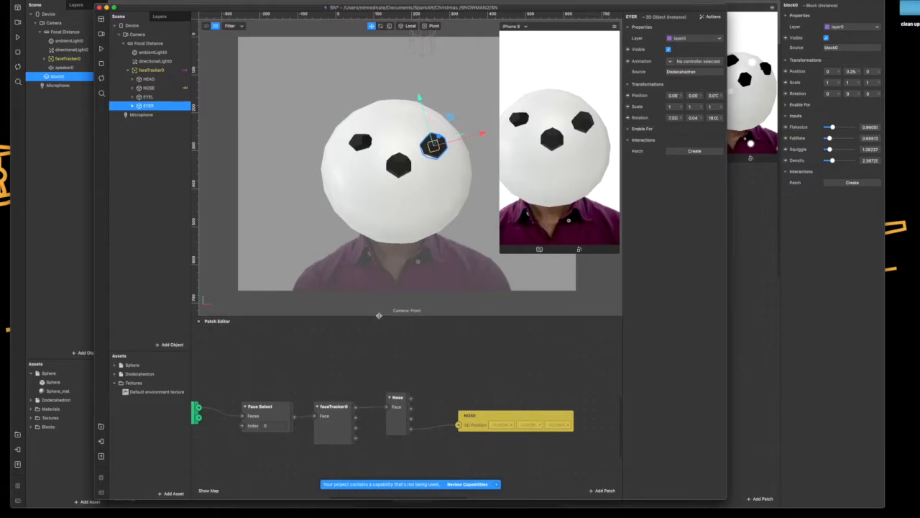
{"action": "left_click_drag", "start_coordinate": [380, 316], "coordinate": [392, 175]}
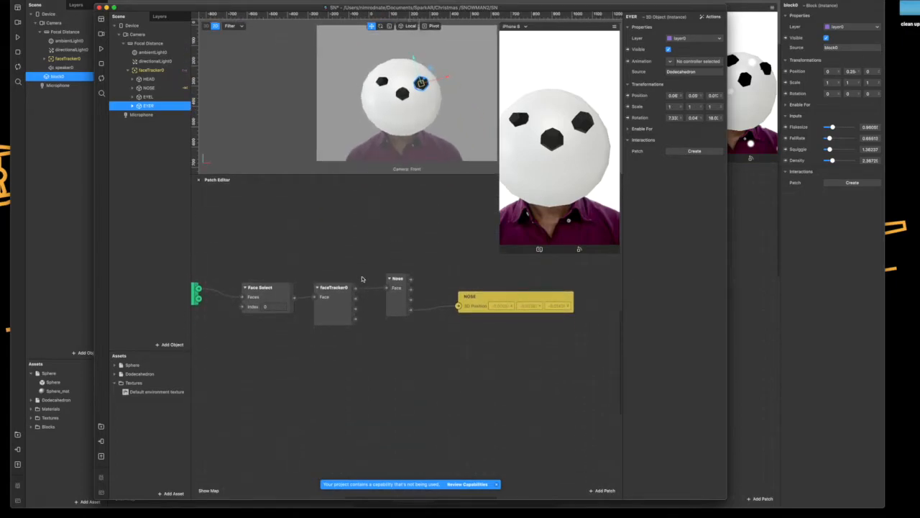
{"action": "scroll", "coordinate": [353, 262], "scroll_direction": "up", "scroll_amount": 5}
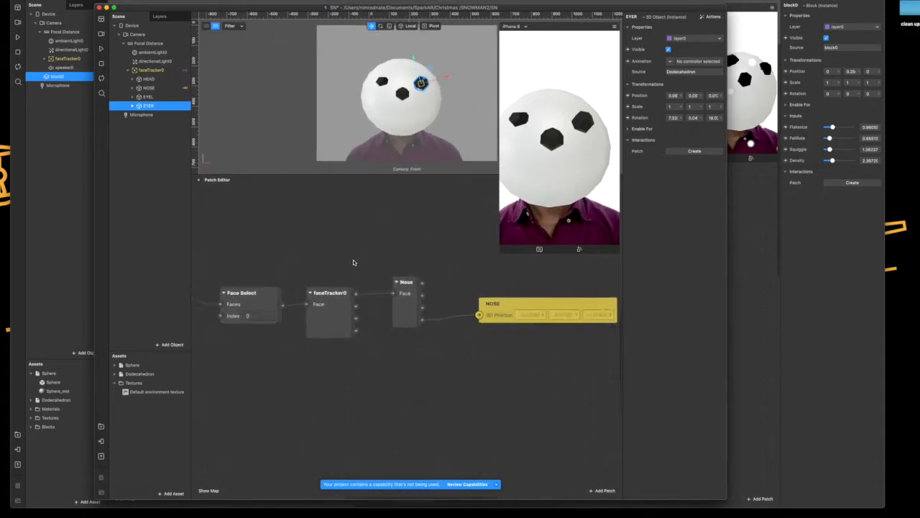
{"action": "left_click_drag", "start_coordinate": [430, 320], "coordinate": [446, 321]}
{"action": "left_click", "coordinate": [306, 363]}
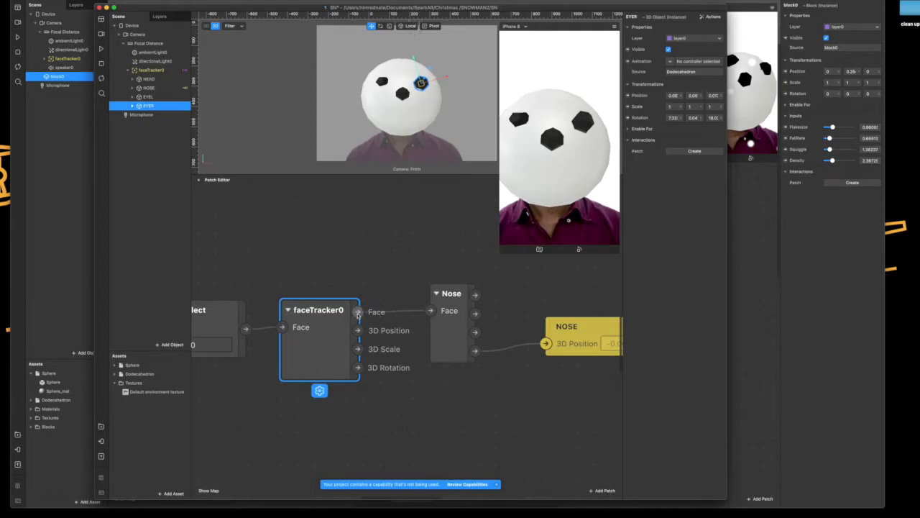
{"action": "left_click_drag", "start_coordinate": [358, 312], "coordinate": [407, 210]}
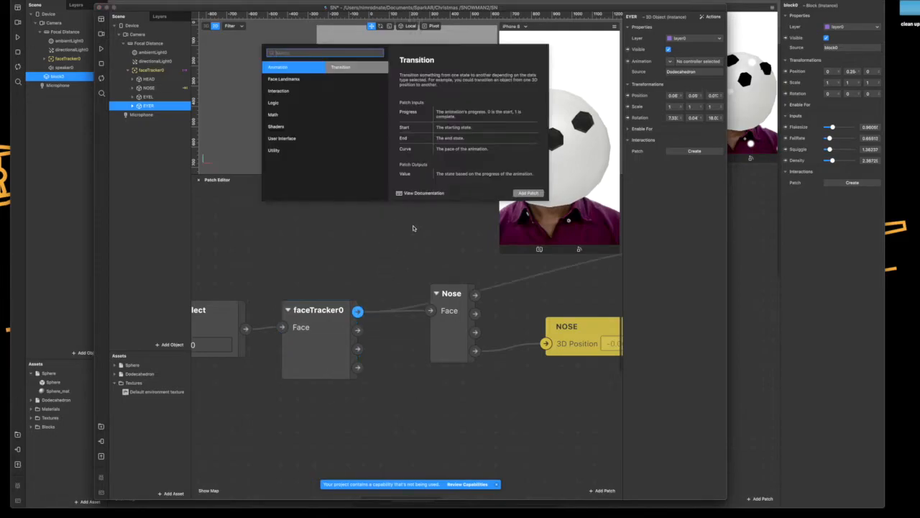
{"action": "type", "text": "eyelid"}
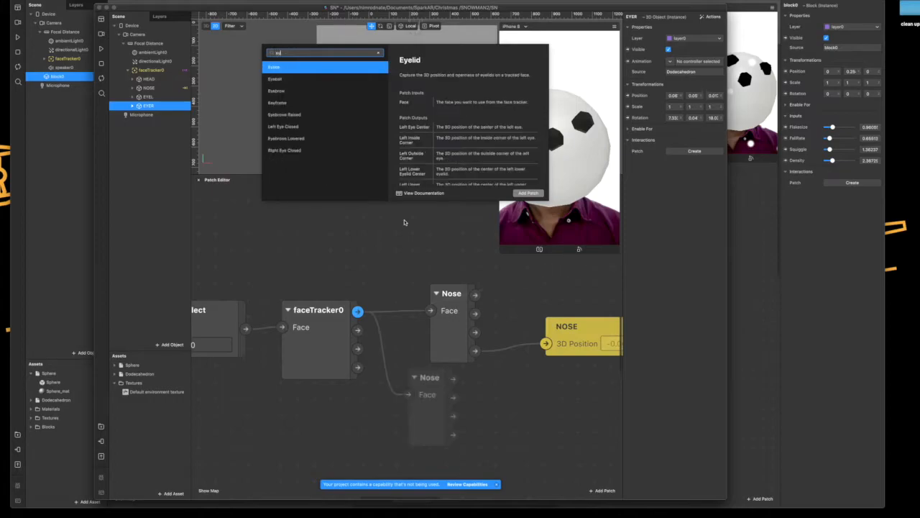
{"action": "key", "text": "Return"}
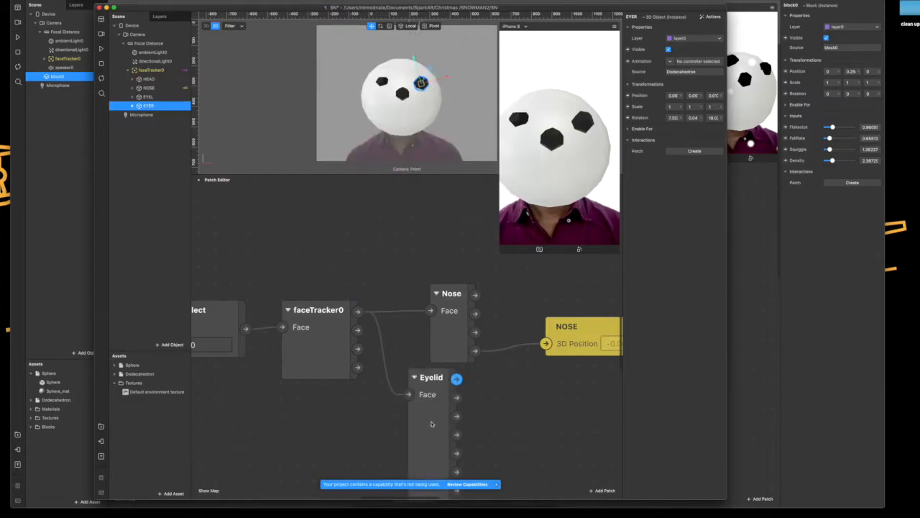
- Shift the Nose patch and its NOSE position patch upward and arrange the Eyelid patch below them
{"action": "scroll", "coordinate": [437, 302], "scroll_direction": "right", "scroll_amount": 5}
{"action": "scroll", "coordinate": [437, 302], "scroll_direction": "down", "scroll_amount": 3}
{"action": "left_click_drag", "start_coordinate": [328, 261], "coordinate": [296, 211]}
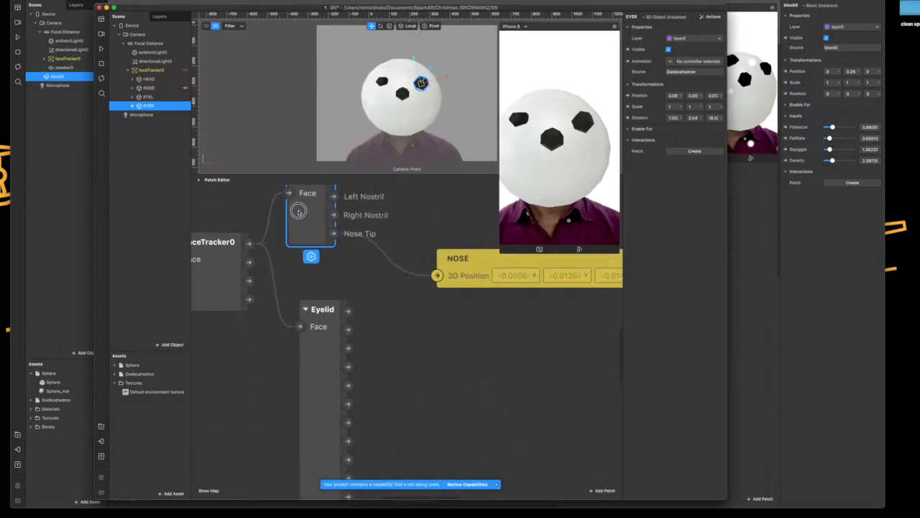
{"action": "left_click_drag", "start_coordinate": [464, 264], "coordinate": [428, 214]}
{"action": "scroll", "coordinate": [387, 247], "scroll_direction": "down", "scroll_amount": 3}
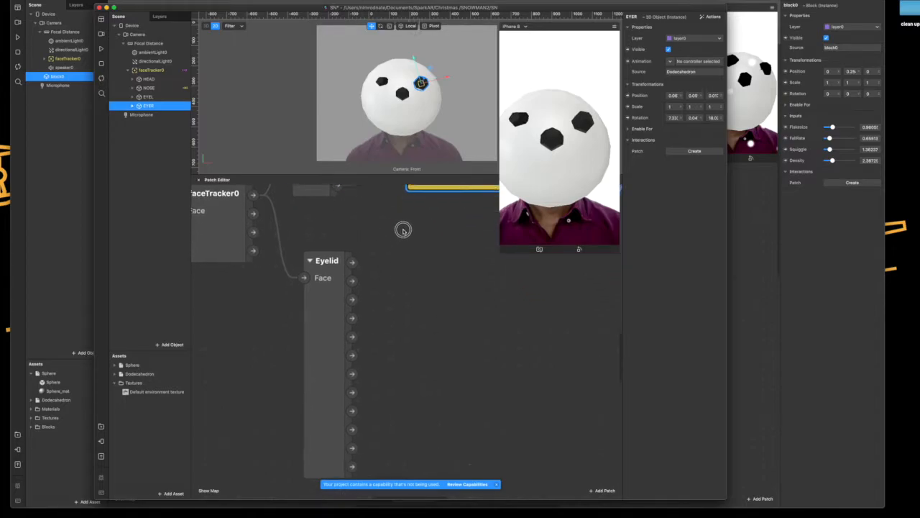
{"action": "left_click_drag", "start_coordinate": [323, 320], "coordinate": [313, 302]}
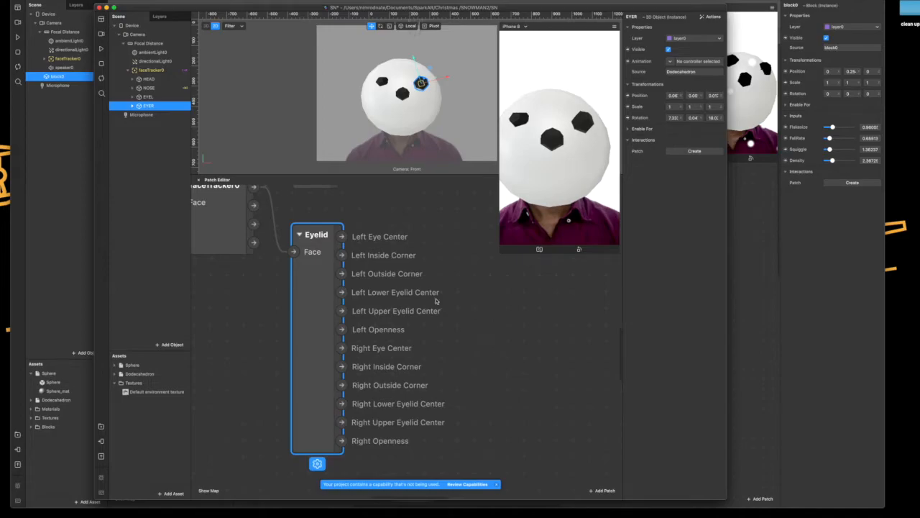
- Select EYEL and add a Multiply patch fed by the Eyelid patch's Left Openness output, placed beside the Eyelid patch
{"action": "left_click", "coordinate": [154, 97]}
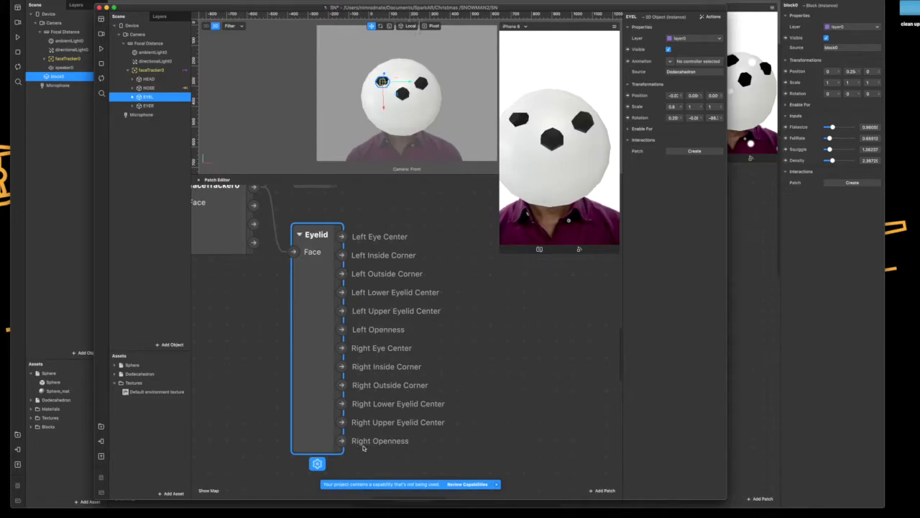
{"action": "left_click_drag", "start_coordinate": [473, 318], "coordinate": [406, 293]}
{"action": "left_click_drag", "start_coordinate": [278, 304], "coordinate": [388, 305]}
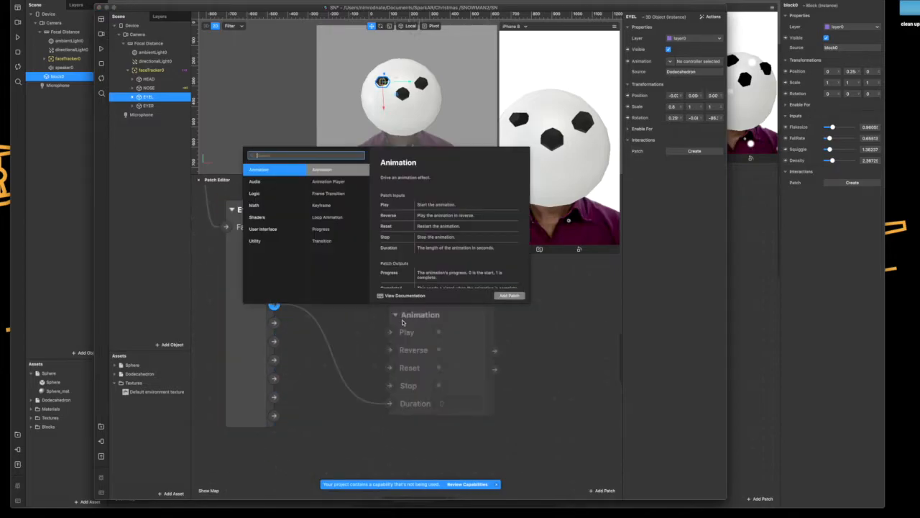
{"action": "type", "text": "mul"}
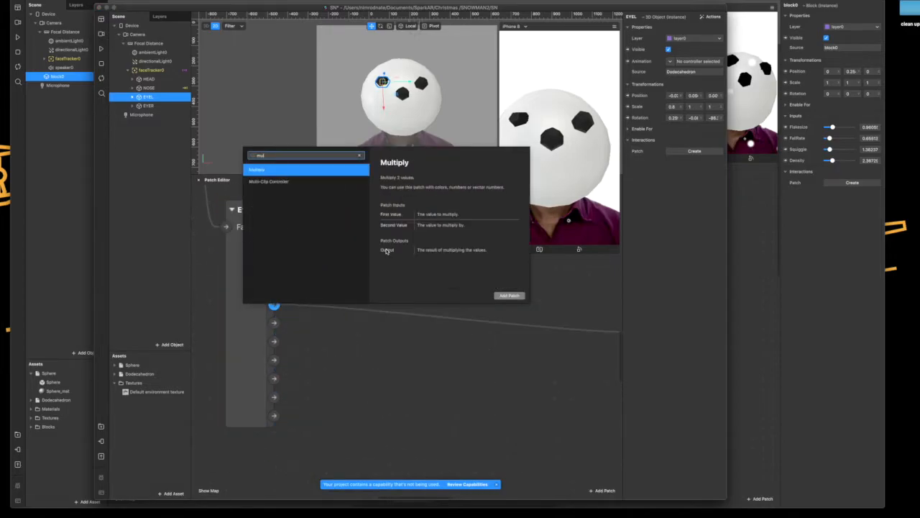
{"action": "key", "text": "Escape"}
{"action": "left_click_drag", "start_coordinate": [508, 362], "coordinate": [323, 357]}
{"action": "left_click_drag", "start_coordinate": [489, 317], "coordinate": [280, 292]}
{"action": "left_click_drag", "start_coordinate": [276, 251], "coordinate": [524, 247]}
{"action": "left_click_drag", "start_coordinate": [526, 284], "coordinate": [410, 284]}
{"action": "left_click_drag", "start_coordinate": [488, 281], "coordinate": [395, 269]}
- Set the Multiply patch's Second Value to 1.5
{"action": "left_click", "coordinate": [342, 312]}
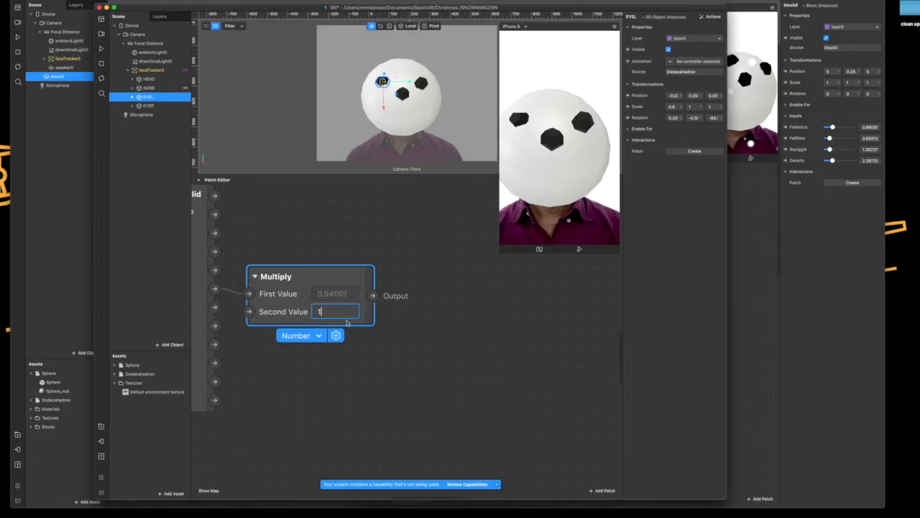
{"action": "type", "text": ".5"}
{"action": "key", "text": "Return"}
- Add a Transition patch with its Progress fed by the Multiply output and place it next to the Multiply patch
{"action": "left_click", "coordinate": [392, 294]}
{"action": "left_click_drag", "start_coordinate": [392, 294], "coordinate": [429, 294]}
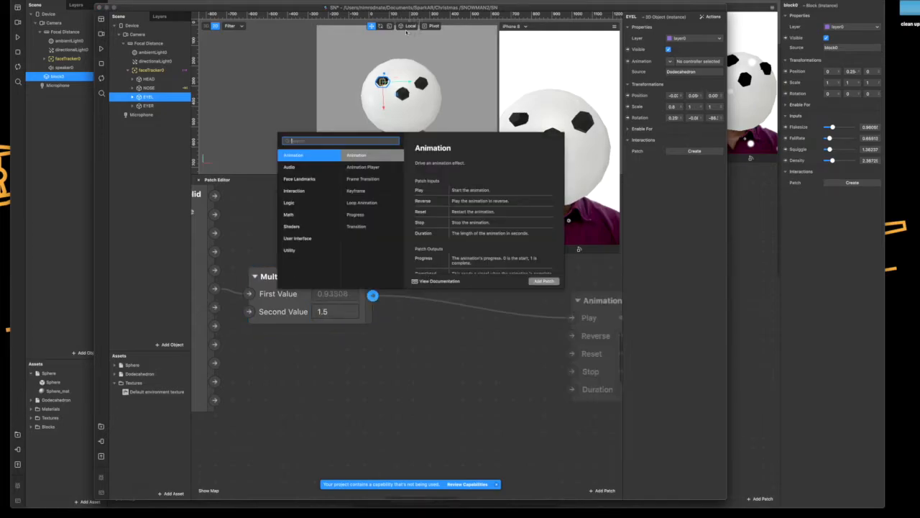
{"action": "type", "text": "tr"}
{"action": "key", "text": "Down"}
{"action": "key", "text": "Return"}
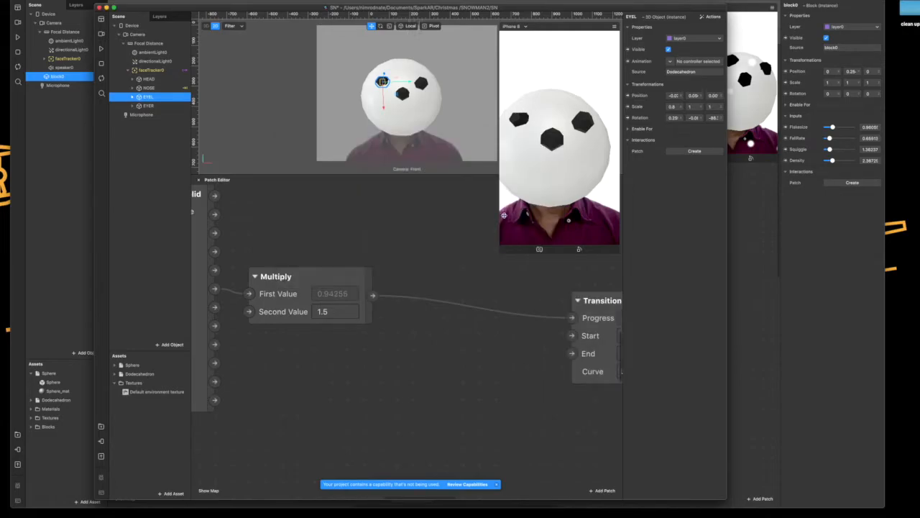
{"action": "left_click_drag", "start_coordinate": [594, 303], "coordinate": [435, 270]}
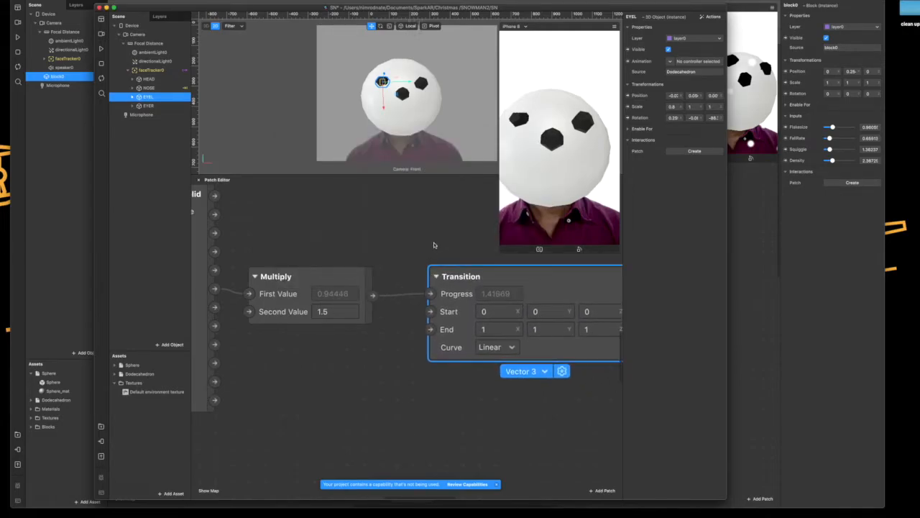
- Set the Transition patch's Start values to X 1, Y 0, Z 1
{"action": "scroll", "coordinate": [336, 235], "scroll_direction": "right", "scroll_amount": 3}
{"action": "left_click_drag", "start_coordinate": [336, 236], "coordinate": [304, 236]}
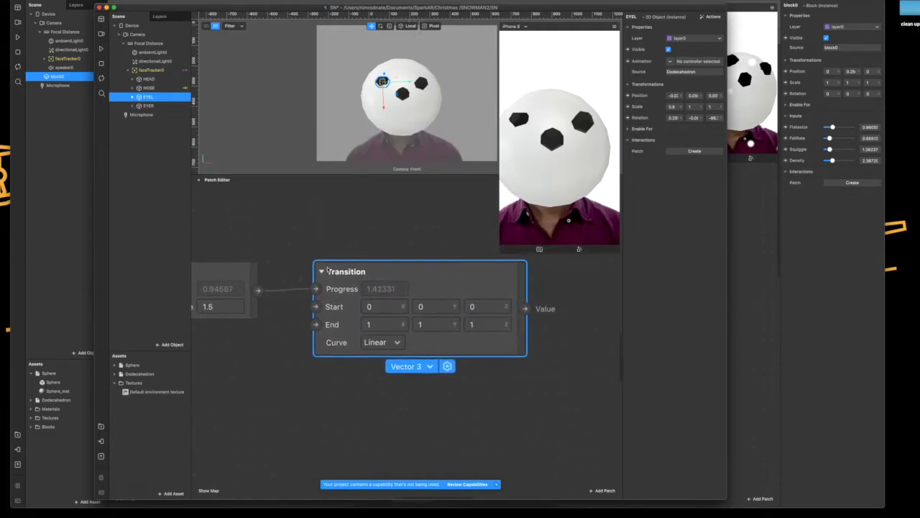
{"action": "left_click", "coordinate": [376, 307]}
{"action": "key", "text": "Return"}
{"action": "left_click", "coordinate": [484, 306]}
{"action": "type", "text": "1"}
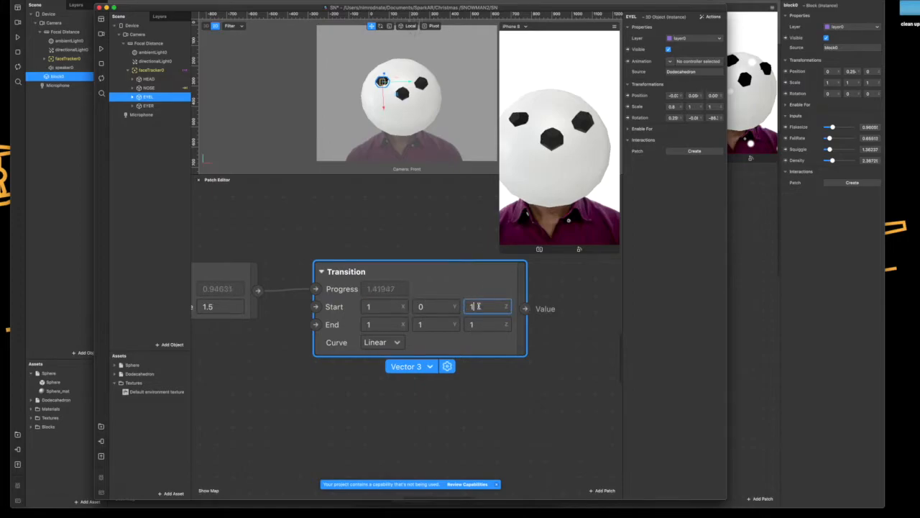
{"action": "key", "text": "Return"}
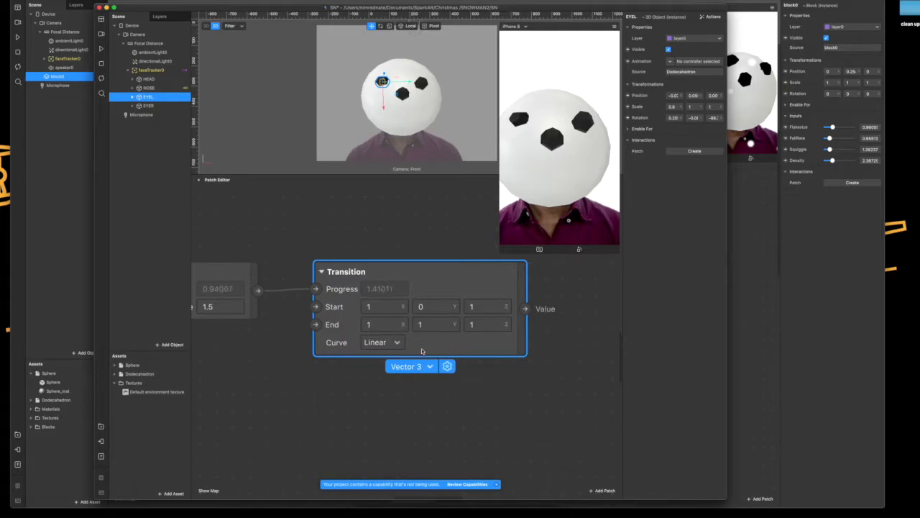
- Review the Transition patch's curve options and keep Linear selected
{"action": "left_click_drag", "start_coordinate": [419, 354], "coordinate": [417, 319]}
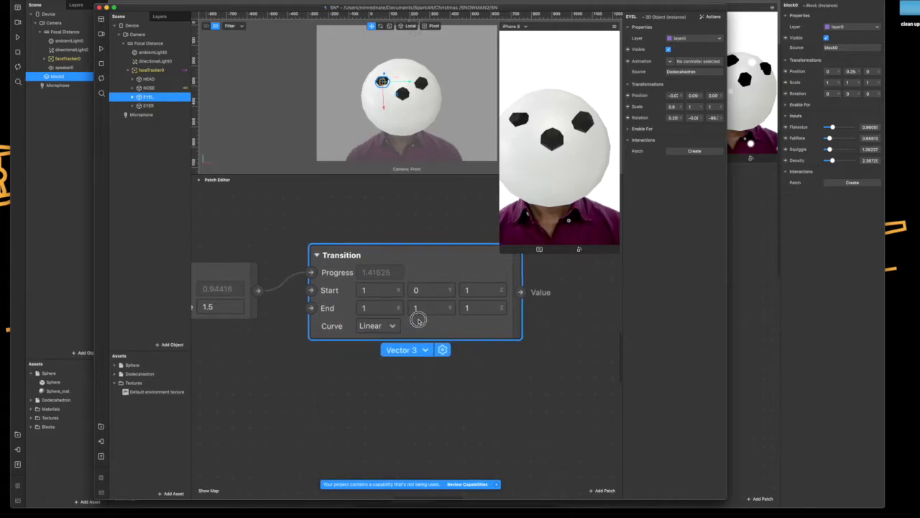
{"action": "left_click", "coordinate": [398, 325]}
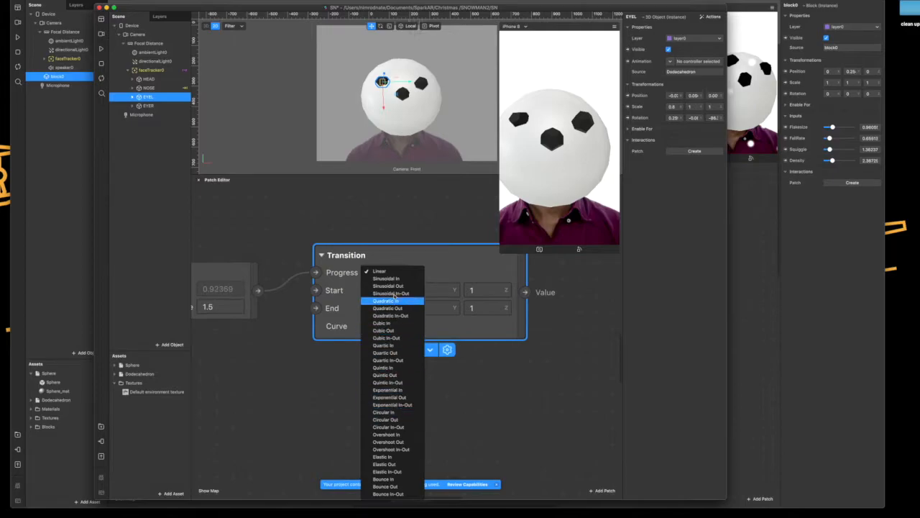
{"action": "left_click", "coordinate": [391, 272]}
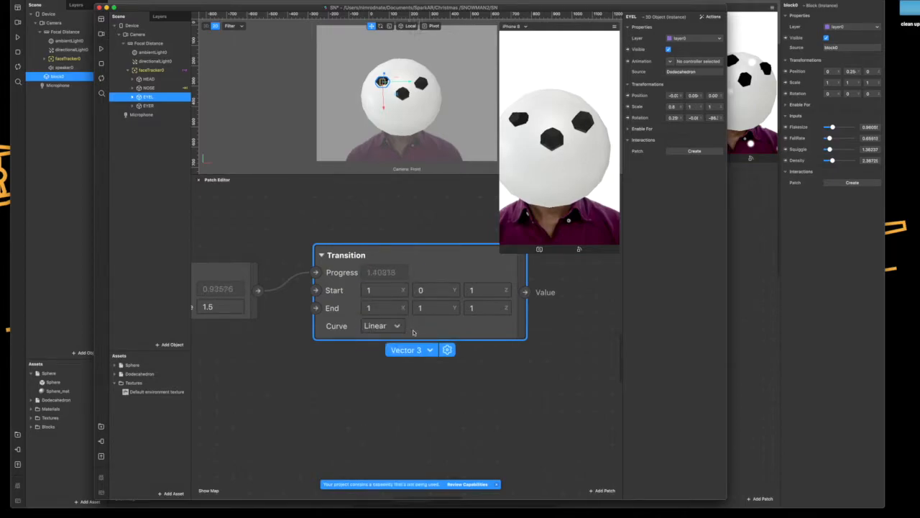
{"action": "left_click_drag", "start_coordinate": [476, 336], "coordinate": [477, 353]}
{"action": "left_click_drag", "start_coordinate": [550, 307], "coordinate": [445, 311]}
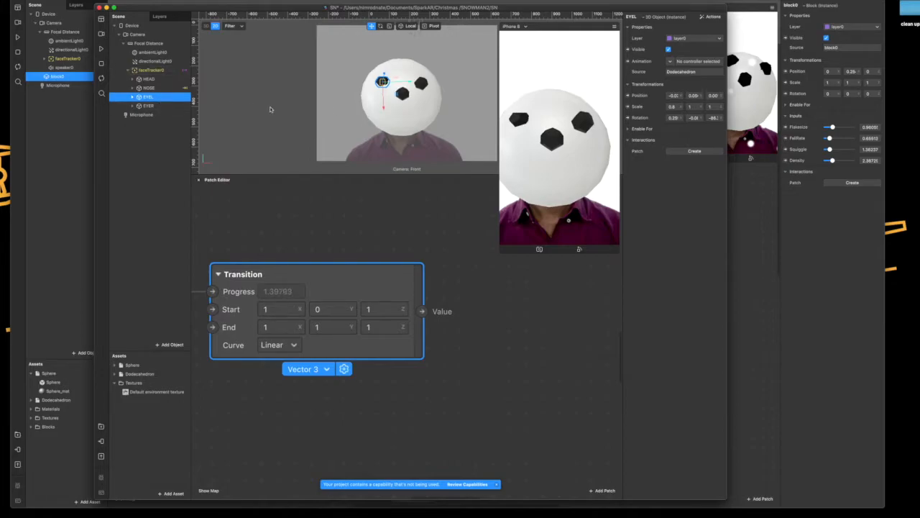
- Create a scale patch for EYEL beside the Transition patch and connect the Transition's Value to its 3D Scale
{"action": "left_click", "coordinate": [627, 106]}
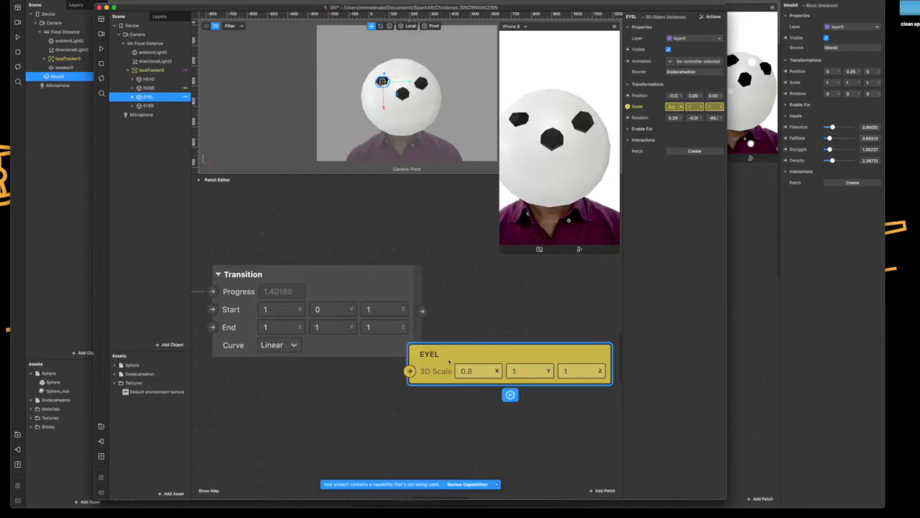
{"action": "left_click_drag", "start_coordinate": [448, 357], "coordinate": [487, 293]}
{"action": "scroll", "coordinate": [482, 332], "scroll_direction": "right", "scroll_amount": 5}
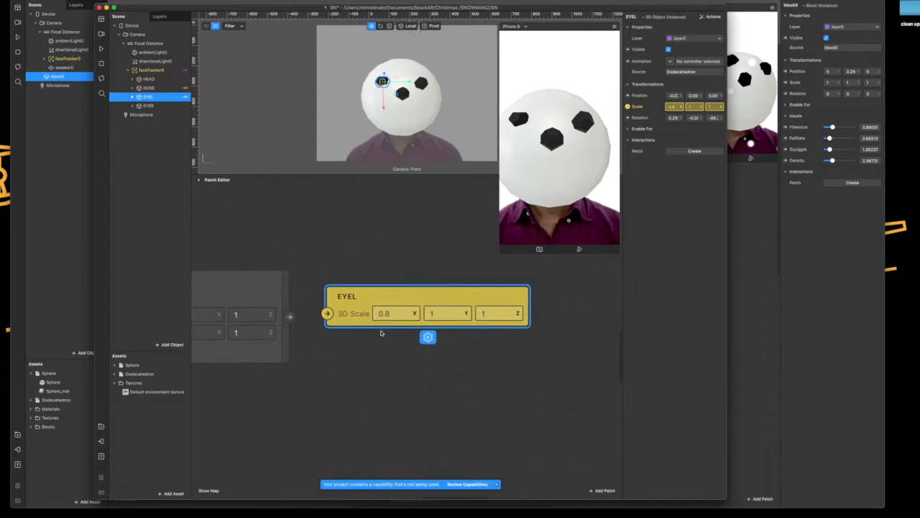
{"action": "scroll", "coordinate": [384, 324], "scroll_direction": "right", "scroll_amount": 3}
{"action": "left_click_drag", "start_coordinate": [394, 294], "coordinate": [425, 297]}
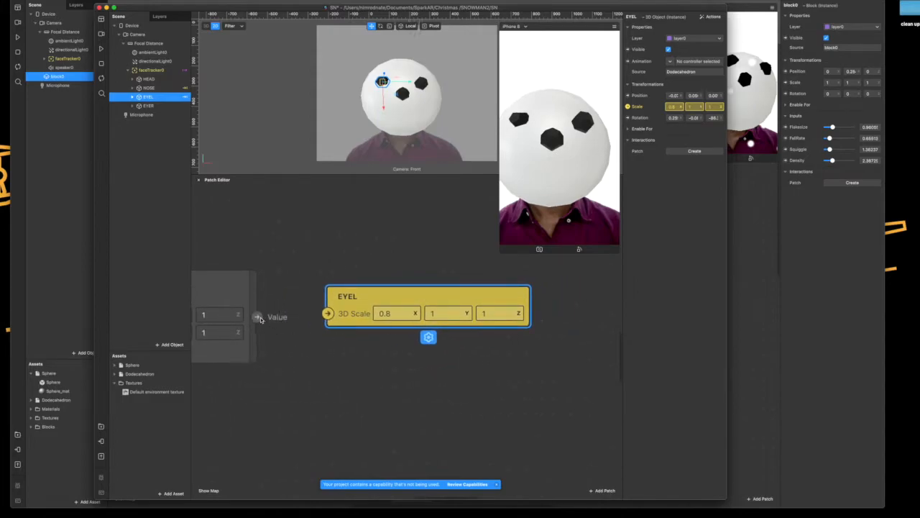
{"action": "left_click_drag", "start_coordinate": [257, 317], "coordinate": [327, 313]}
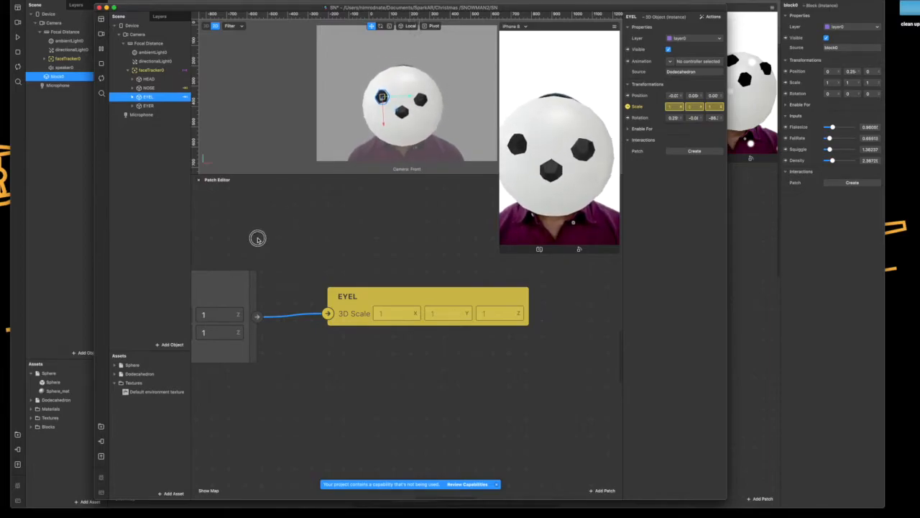
- Examine the Multiply and Transition values while the face preview plays, and pause the preview video
{"action": "scroll", "coordinate": [447, 216], "scroll_direction": "left", "scroll_amount": 8}
{"action": "scroll", "coordinate": [457, 248], "scroll_direction": "left", "scroll_amount": 3}
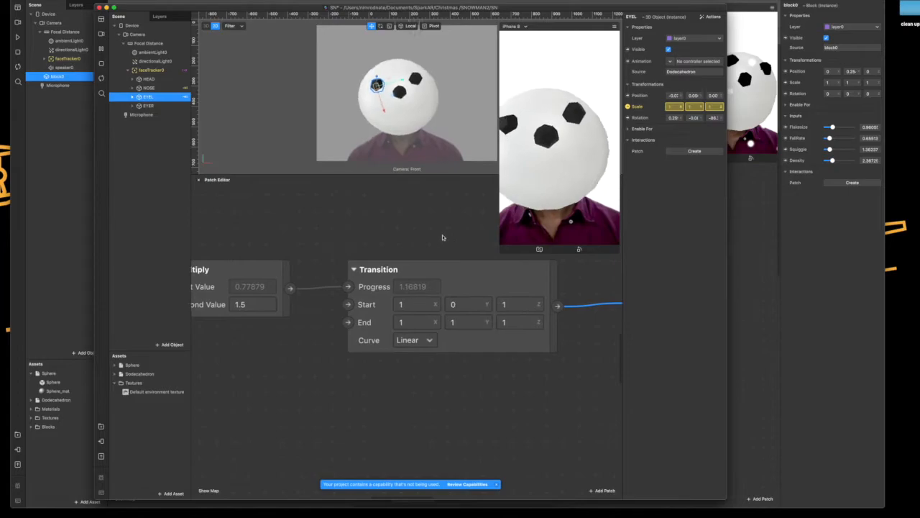
{"action": "left_click_drag", "start_coordinate": [352, 237], "coordinate": [353, 234]}
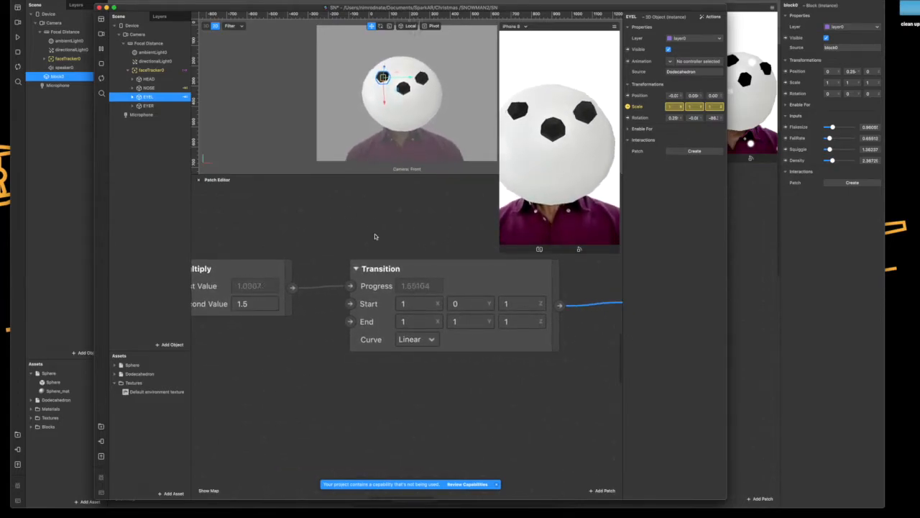
{"action": "left_click", "coordinate": [100, 49]}
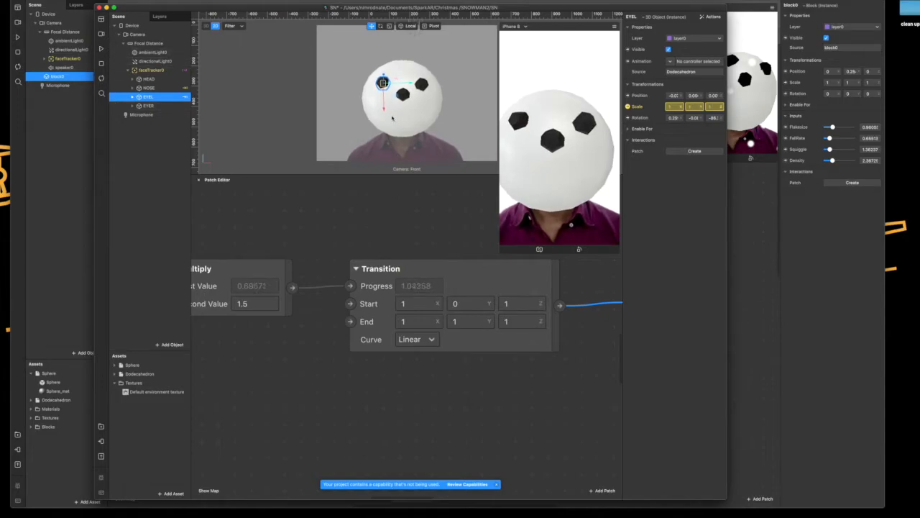
- Rotate EYEL about its Z axis to about 4.8 degrees and return to the move tool
{"action": "left_click_drag", "start_coordinate": [373, 98], "coordinate": [361, 57]}
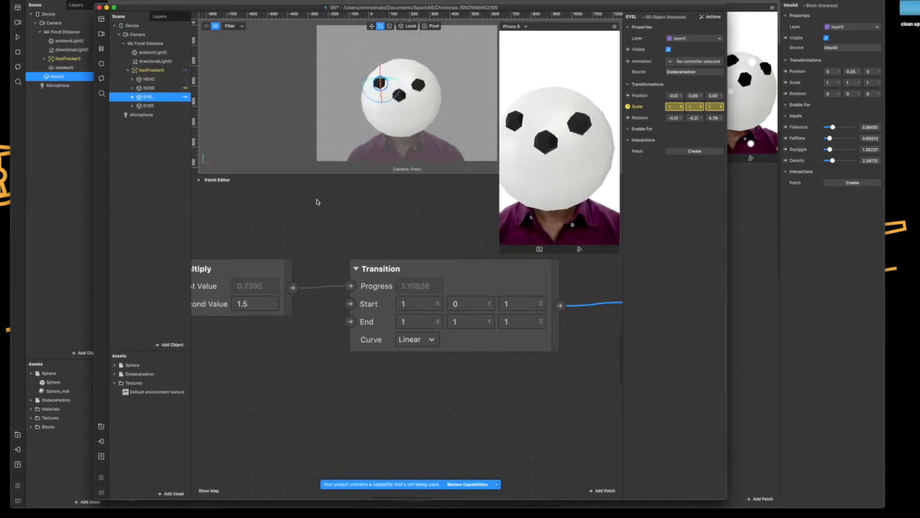
{"action": "key", "text": "w"}
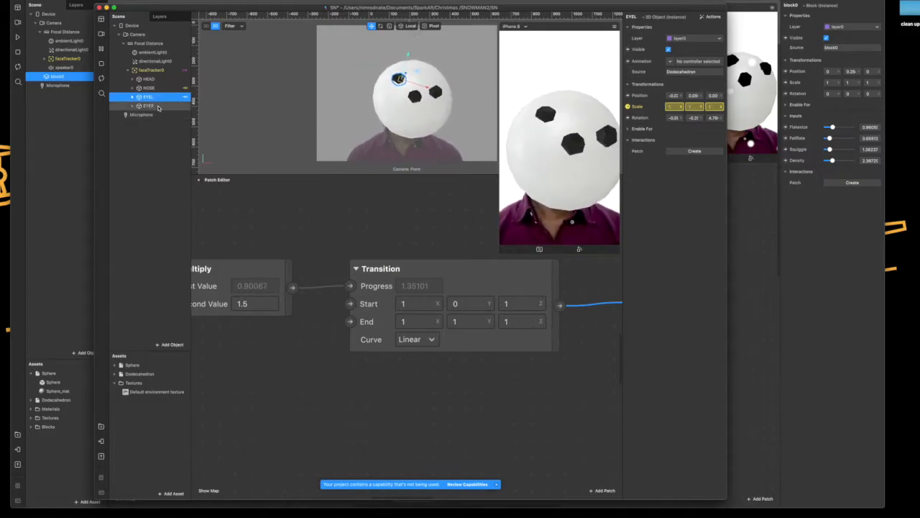
- Create a scale patch for EYER and place it below the EYEL scale patch
{"action": "left_click", "coordinate": [151, 106]}
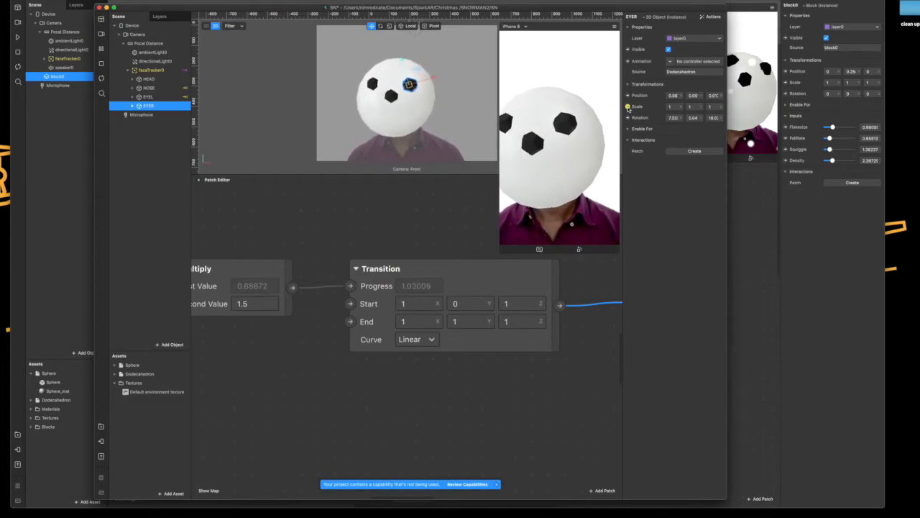
{"action": "left_click", "coordinate": [627, 107]}
{"action": "left_click_drag", "start_coordinate": [449, 355], "coordinate": [523, 384]}
{"action": "left_click_drag", "start_coordinate": [345, 400], "coordinate": [501, 373]}
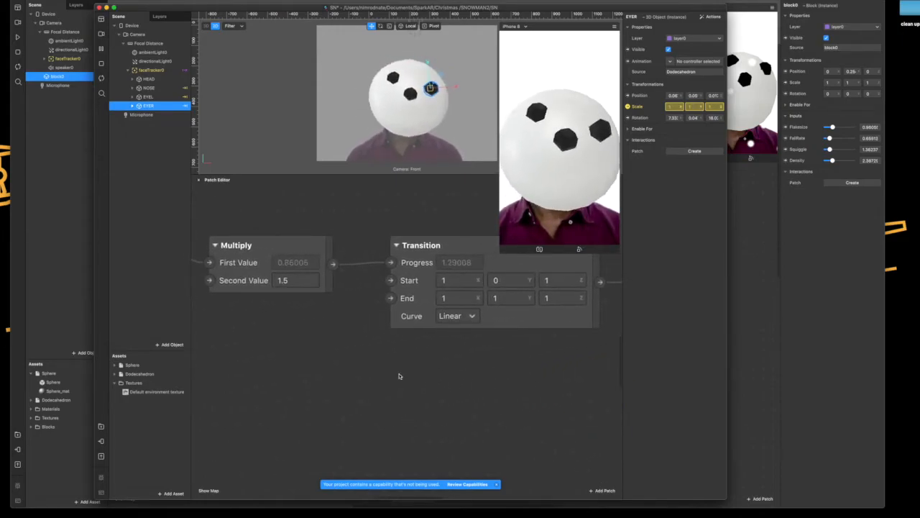
- Duplicate the Multiply and Transition patches and place the copies below the originals, shrinking the device preview to clear the view
{"action": "left_click", "coordinate": [295, 244]}
{"action": "left_click", "coordinate": [457, 243], "text": "shift"}
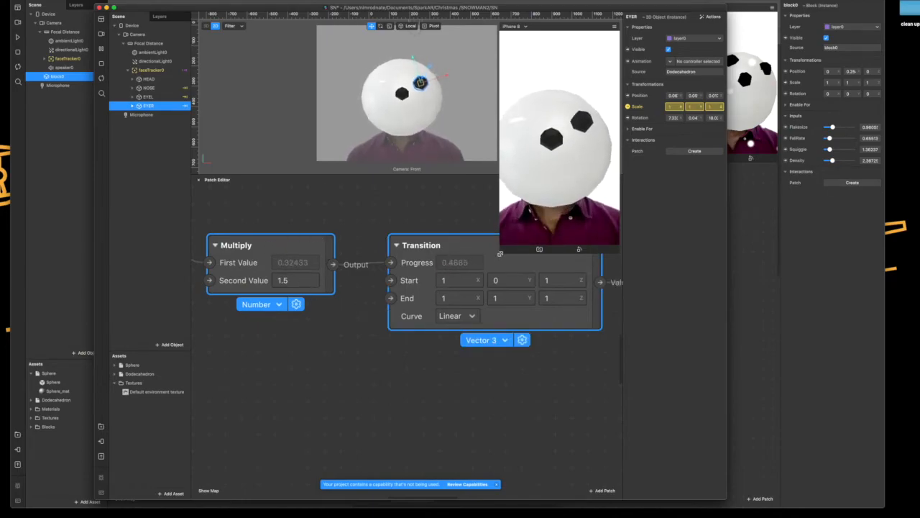
{"action": "left_click_drag", "start_coordinate": [508, 253], "coordinate": [530, 195]}
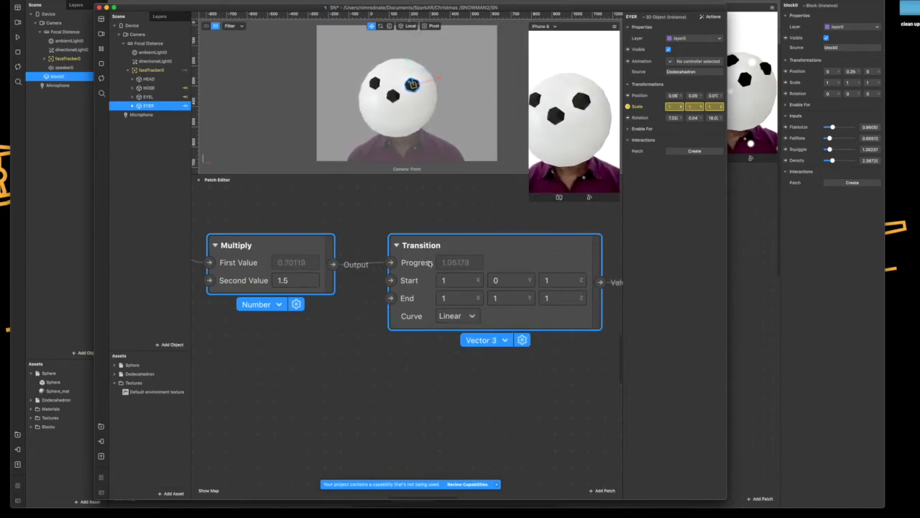
{"action": "key", "text": "super+d"}
{"action": "left_click_drag", "start_coordinate": [440, 315], "coordinate": [405, 396]}
{"action": "scroll", "coordinate": [332, 309], "scroll_direction": "left", "scroll_amount": 5}
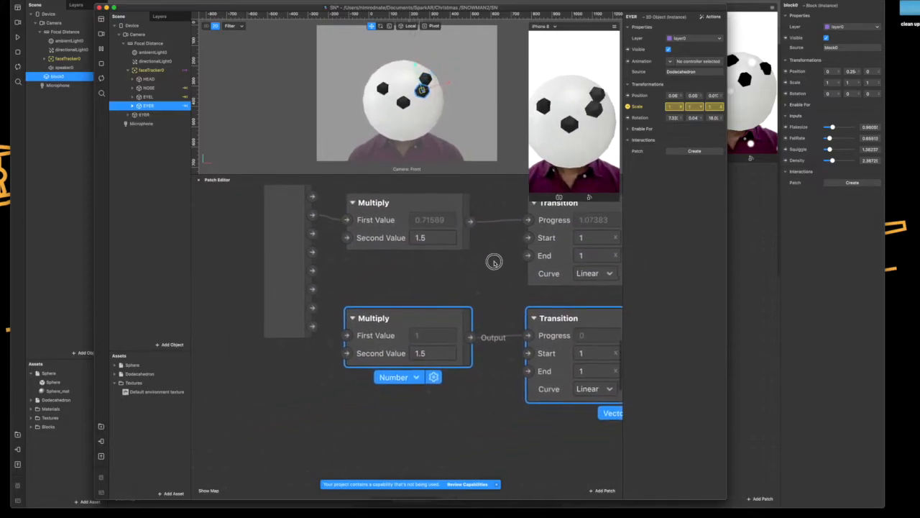
- Connect the eyelid patch's Right Openness output to the duplicated Multiply's First Value and align that Multiply under the original
{"action": "left_click", "coordinate": [275, 327]}
{"action": "left_click_drag", "start_coordinate": [276, 267], "coordinate": [259, 316]}
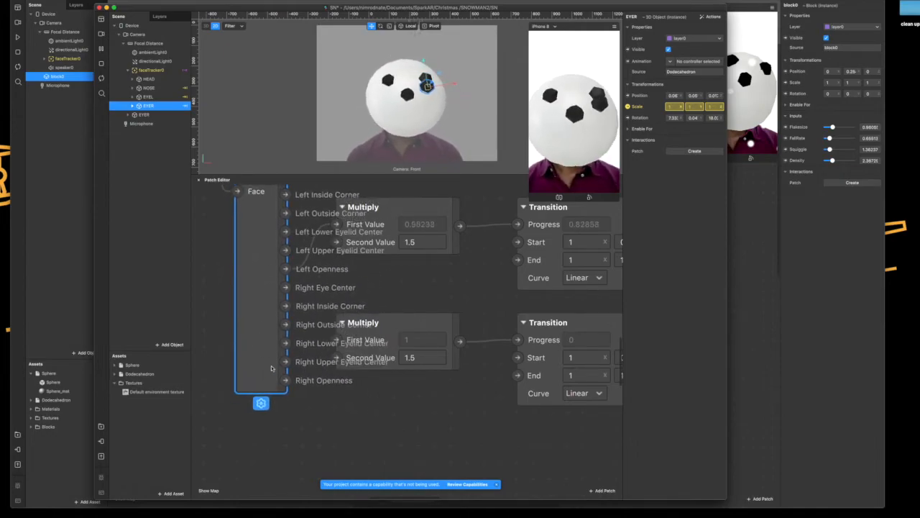
{"action": "left_click_drag", "start_coordinate": [424, 322], "coordinate": [442, 323]}
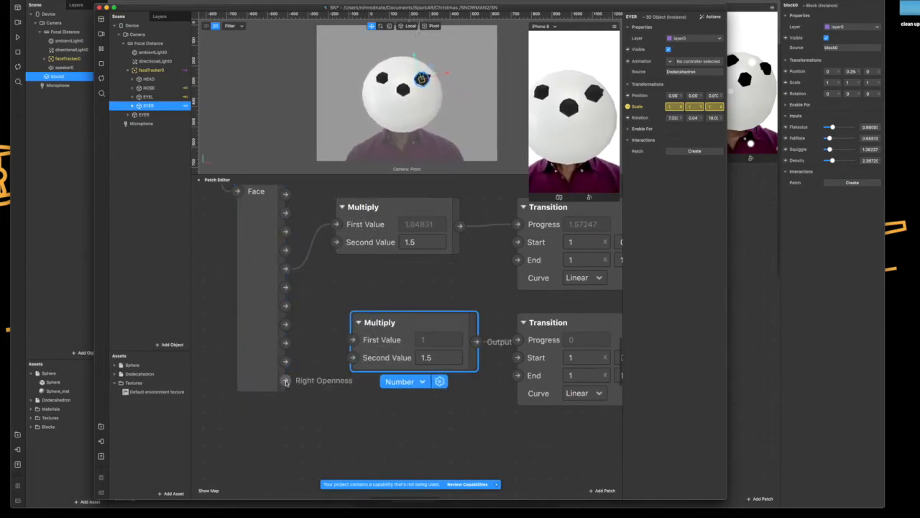
{"action": "left_click_drag", "start_coordinate": [286, 383], "coordinate": [298, 379]}
{"action": "left_click_drag", "start_coordinate": [334, 351], "coordinate": [352, 340]}
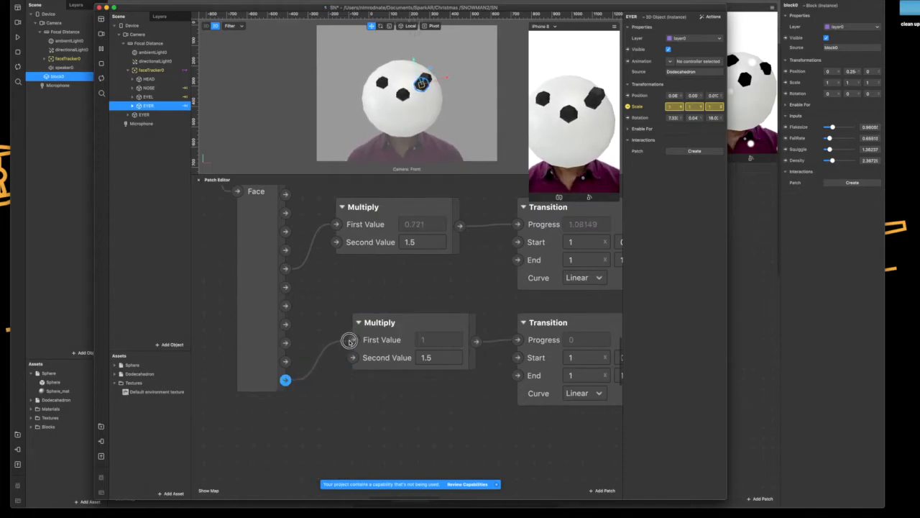
{"action": "left_click_drag", "start_coordinate": [409, 323], "coordinate": [390, 323]}
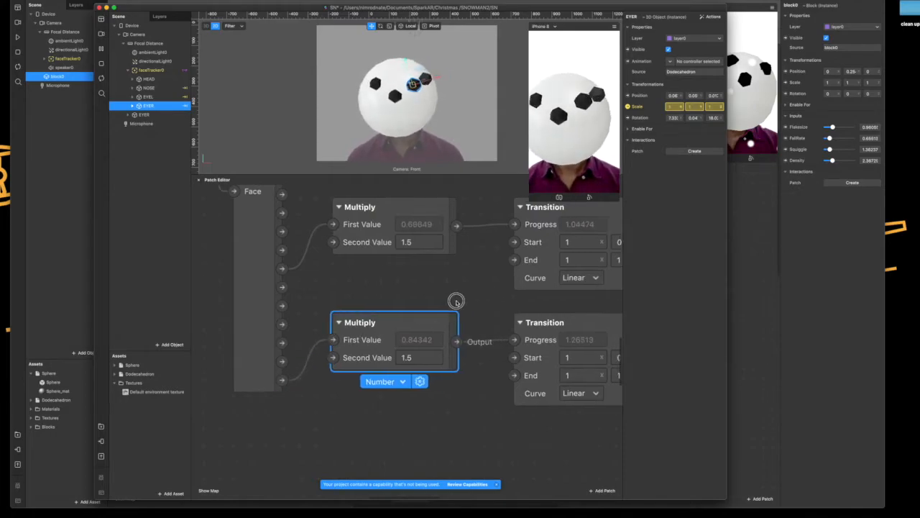
- Connect the duplicated Transition's Value to the 3D Scale input of the EYER patch
{"action": "left_click_drag", "start_coordinate": [462, 298], "coordinate": [308, 298]}
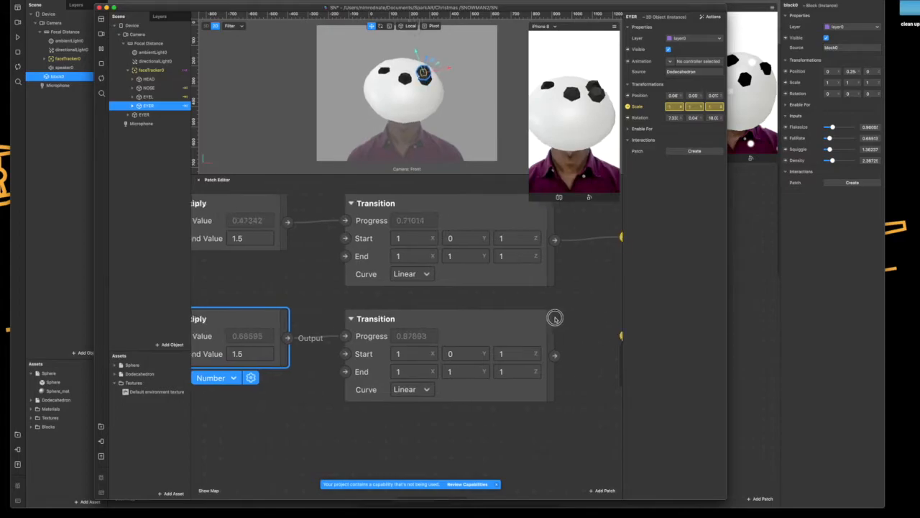
{"action": "left_click_drag", "start_coordinate": [554, 314], "coordinate": [431, 324]}
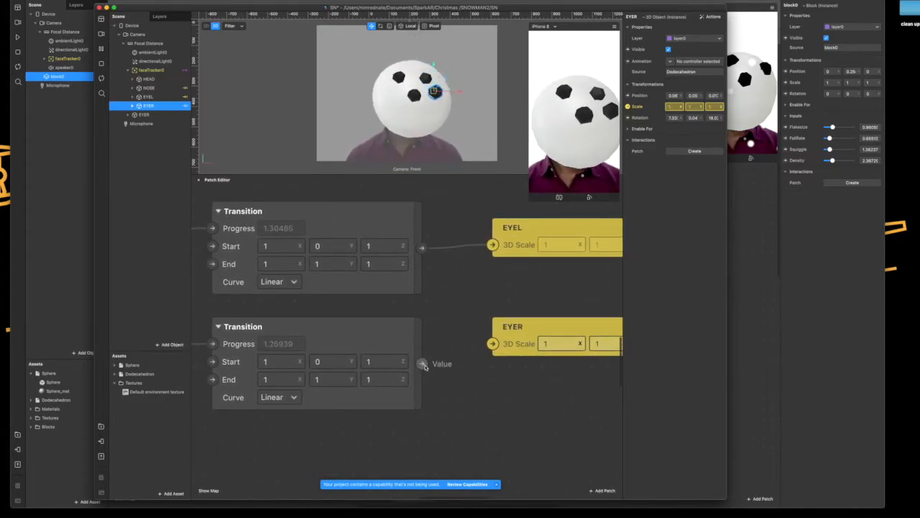
{"action": "left_click_drag", "start_coordinate": [422, 365], "coordinate": [494, 347]}
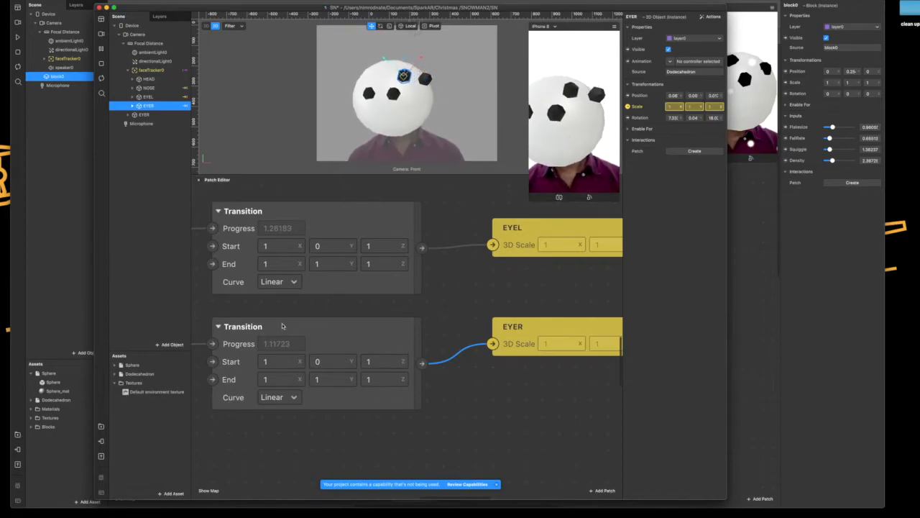
- Delete the extra EYER copy without patch connections and enlarge the 3D viewport above the patch editor
{"action": "left_click", "coordinate": [152, 117]}
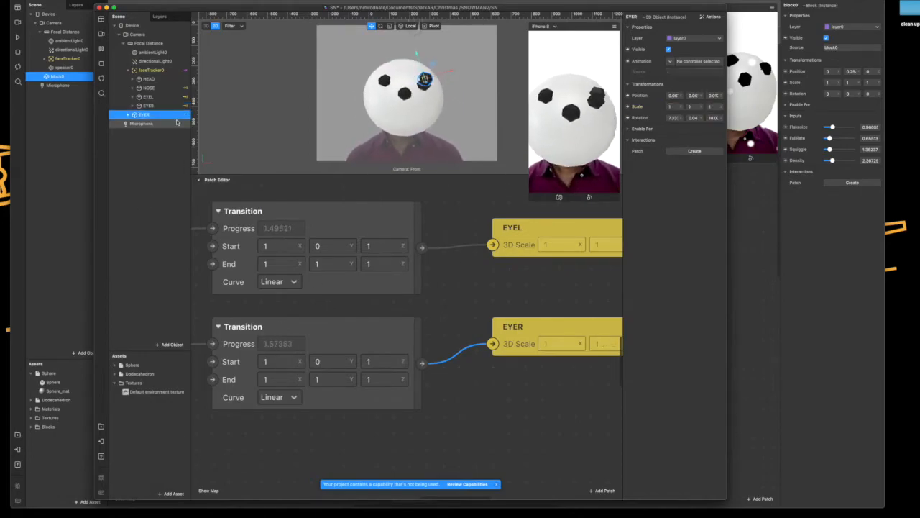
{"action": "key", "text": "Delete"}
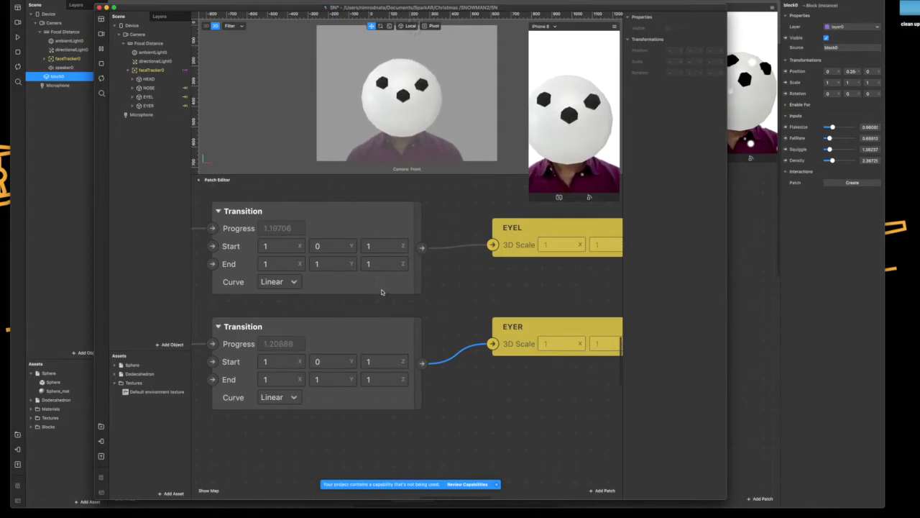
{"action": "mouse_move", "coordinate": [389, 305]}
{"action": "left_mouse_down"}
{"action": "mouse_move", "coordinate": [482, 232]}
{"action": "mouse_move", "coordinate": [476, 238]}
{"action": "left_mouse_up"}
{"action": "left_click_drag", "start_coordinate": [306, 378], "coordinate": [448, 300]}
{"action": "left_click_drag", "start_coordinate": [367, 298], "coordinate": [364, 410]}
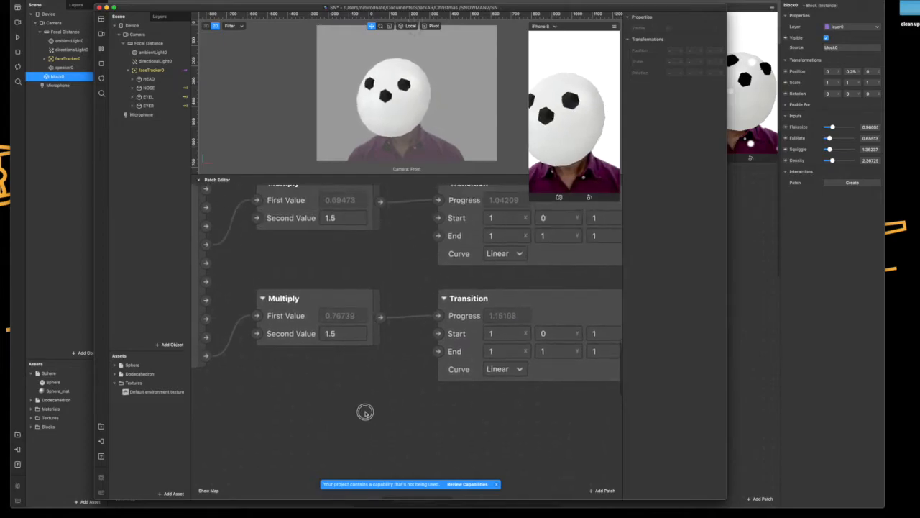
{"action": "left_click_drag", "start_coordinate": [409, 176], "coordinate": [407, 216]}
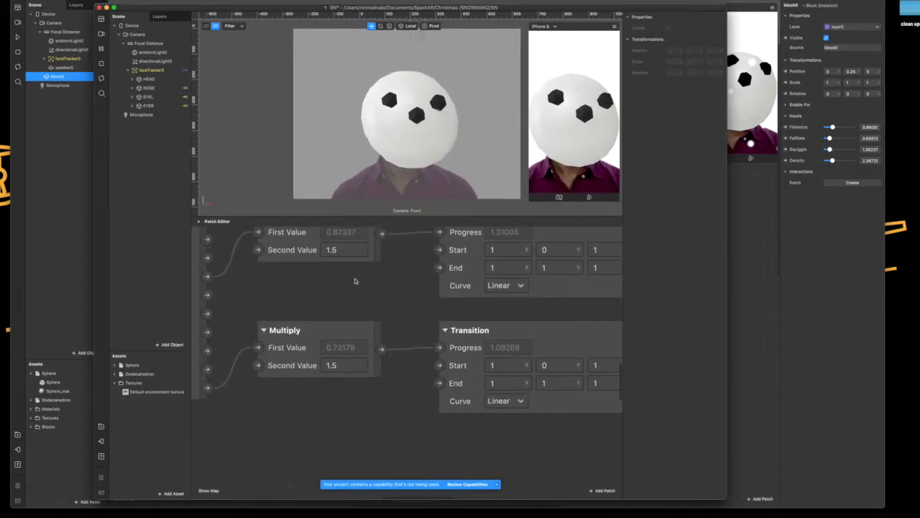
- Add another Dodecahedron under faceTracker0 and rename it stone
{"action": "left_click_drag", "start_coordinate": [136, 374], "coordinate": [158, 115]}
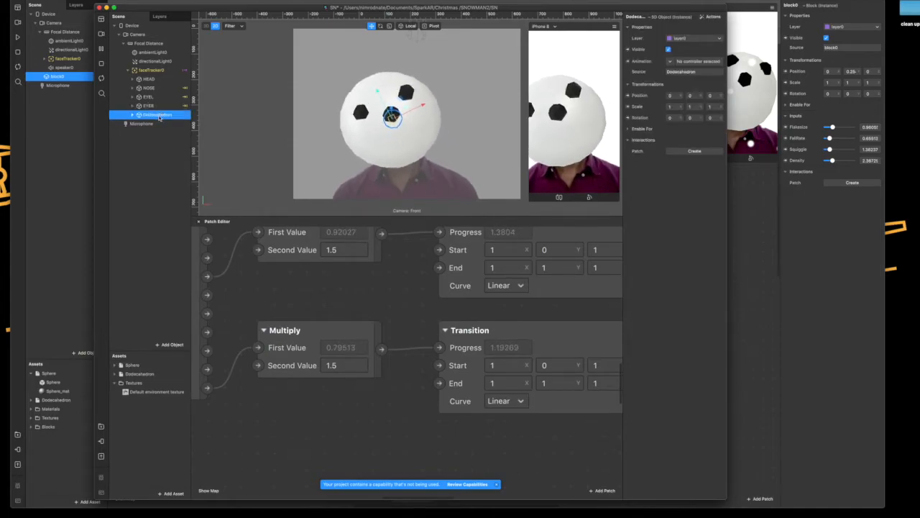
{"action": "double_click", "coordinate": [161, 117]}
{"action": "type", "text": "B"}
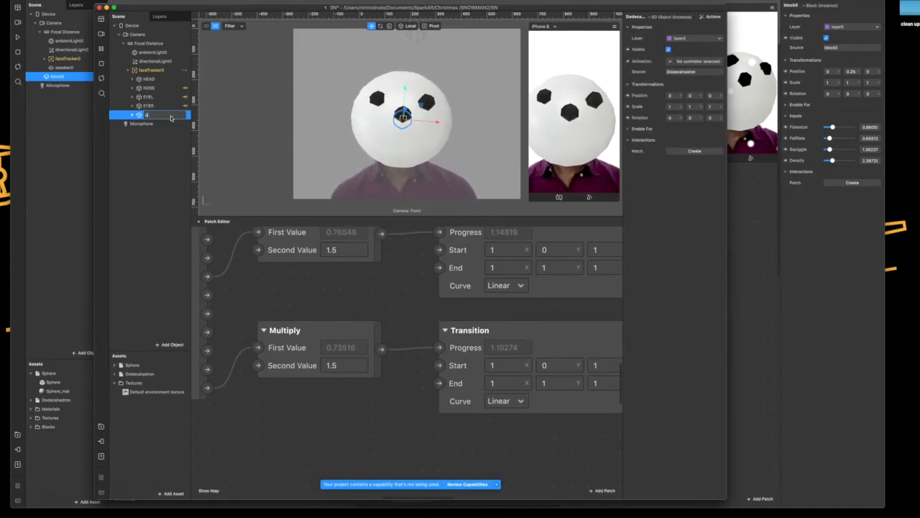
{"action": "type", "text": "tone"}
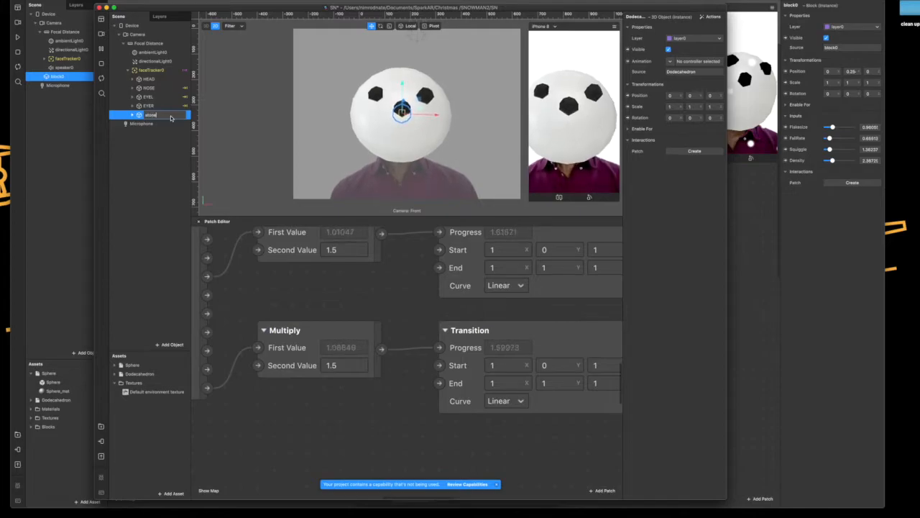
{"action": "key", "text": "Return"}
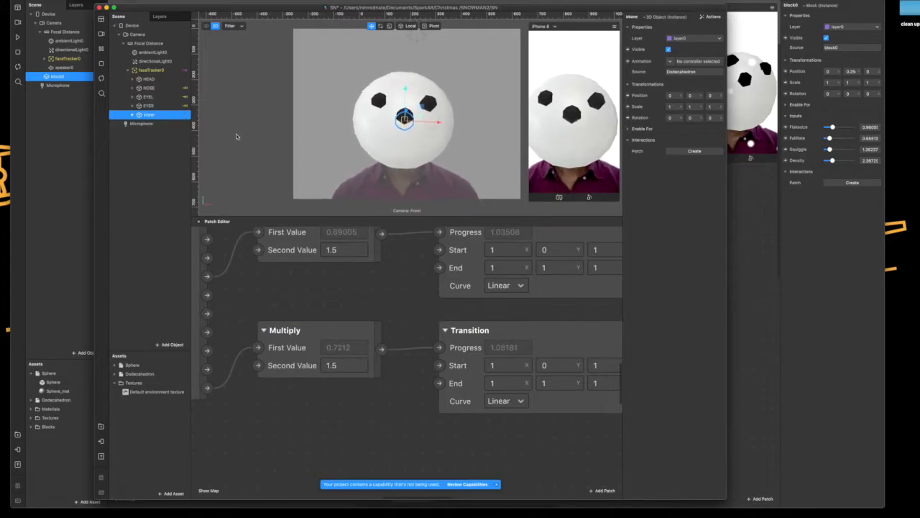
- Set the stone's scale to 0.5 on X, Y and Z and move it just below the nose
{"action": "left_click", "coordinate": [670, 106]}
{"action": "type", "text": "0.5"}
{"action": "key", "text": "Tab"}
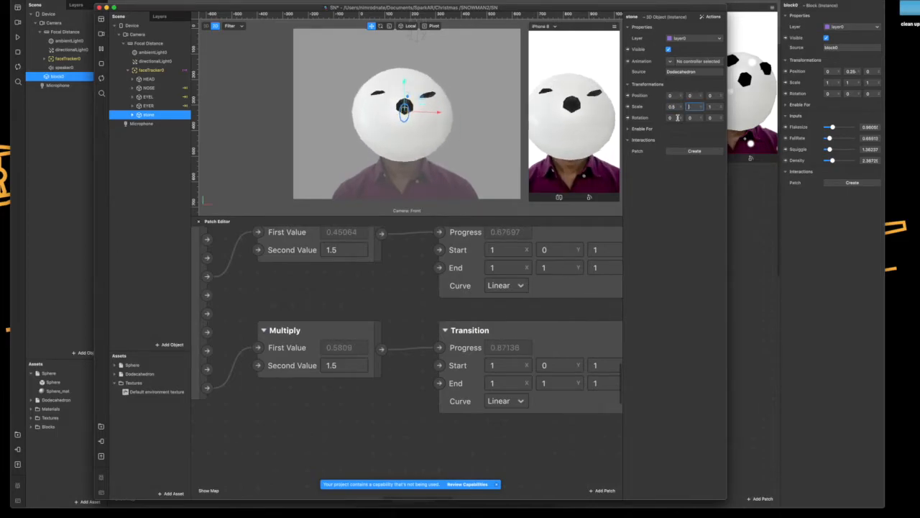
{"action": "key", "text": "Tab"}
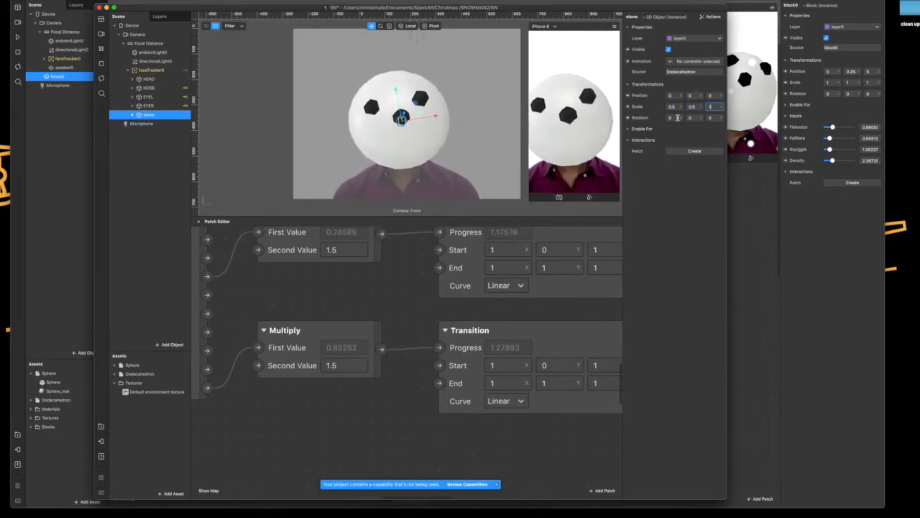
{"action": "type", "text": "0.5"}
{"action": "key", "text": "Return"}
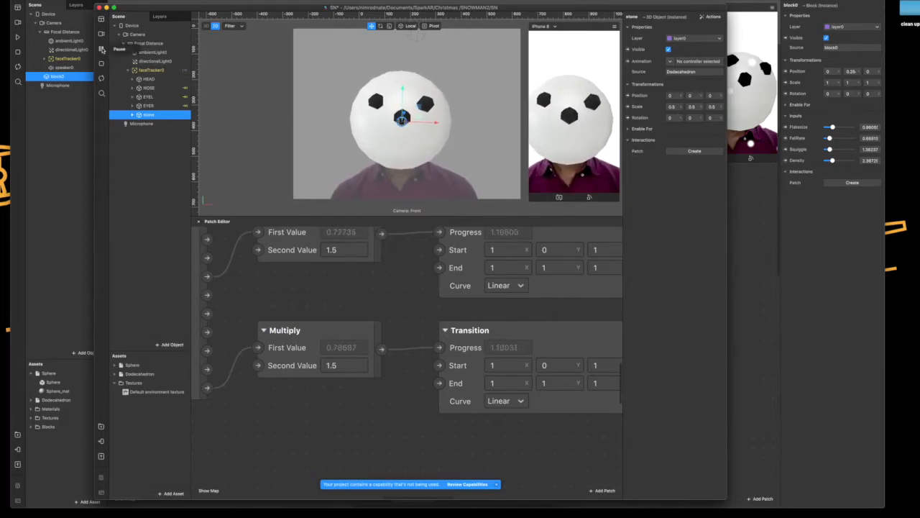
{"action": "left_click_drag", "start_coordinate": [402, 119], "coordinate": [403, 136]}
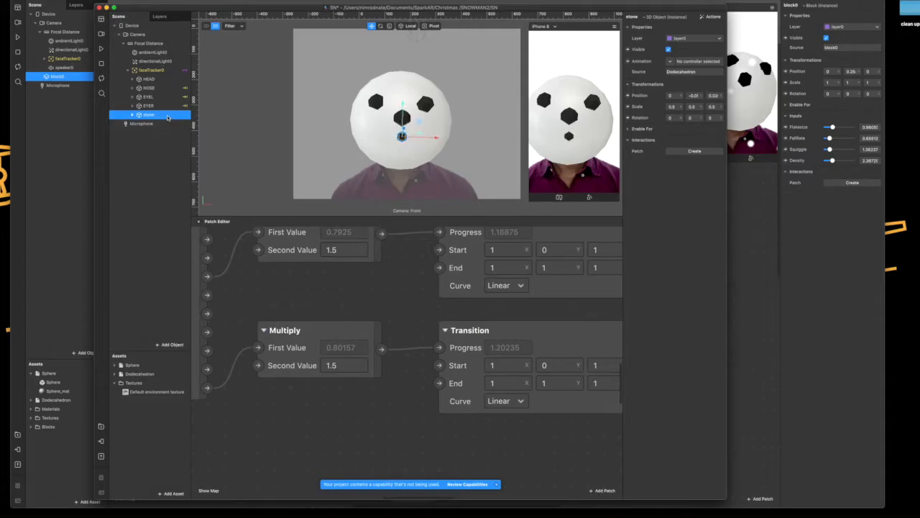
- Duplicate the stone object five times
{"action": "key", "text": "super+d"}
{"action": "key", "text": "super+d"}
{"action": "key", "text": "super+d"}
{"action": "key", "text": "super+d"}
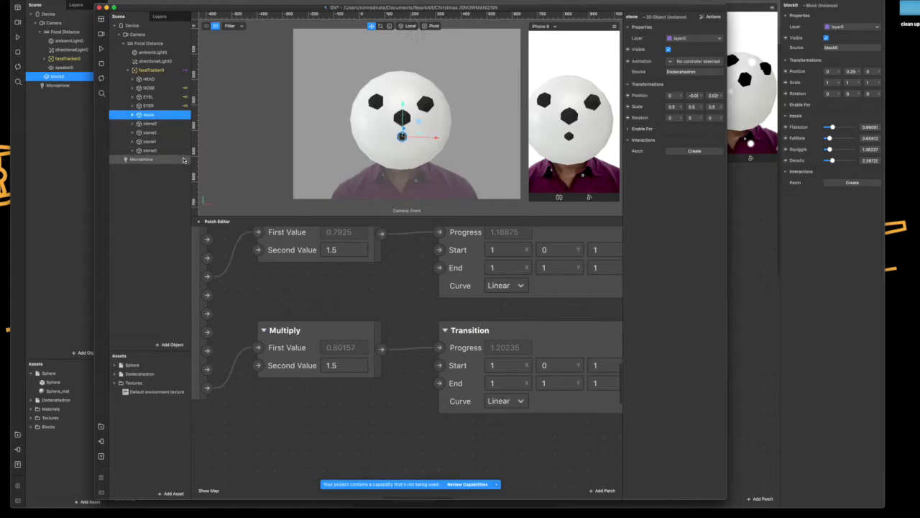
{"action": "key", "text": "super+d"}
- Rename the original stone to stone5 and delete the stone0 copy
{"action": "double_click", "coordinate": [156, 116]}
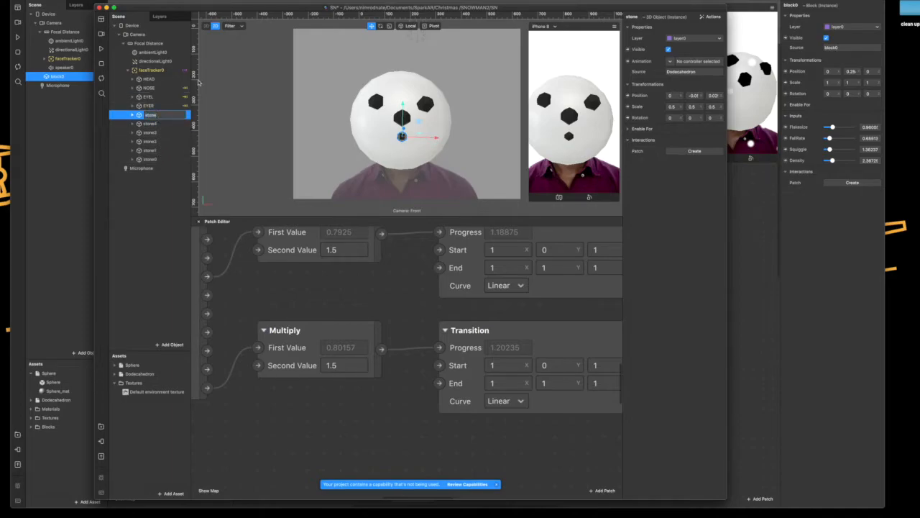
{"action": "type", "text": "stone5"}
{"action": "key", "text": "Return"}
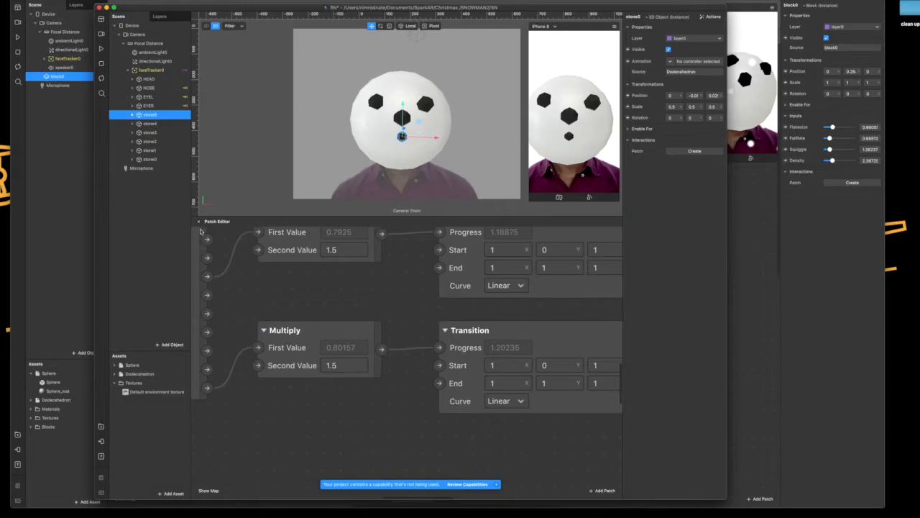
{"action": "left_click", "coordinate": [162, 159]}
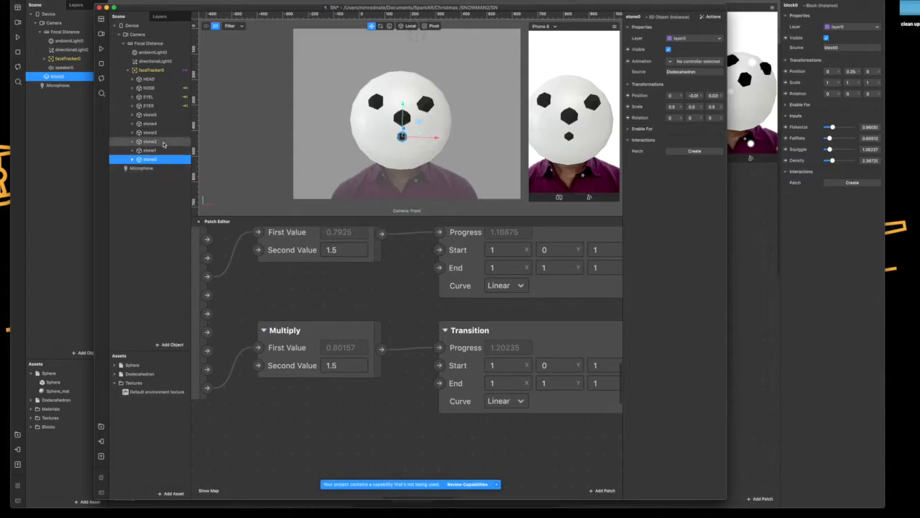
{"action": "key", "text": "Delete"}
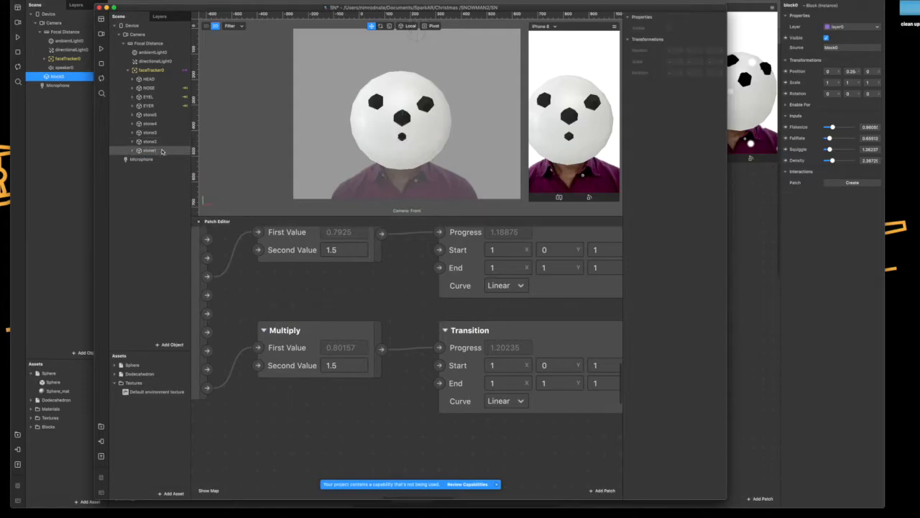
- Spread stone2, stone3, stone4 and stone5 sideways around stone1 to form an evenly spaced horizontal mouth row
{"action": "left_click", "coordinate": [154, 150]}
{"action": "left_click", "coordinate": [163, 142]}
{"action": "left_click_drag", "start_coordinate": [435, 138], "coordinate": [446, 137]}
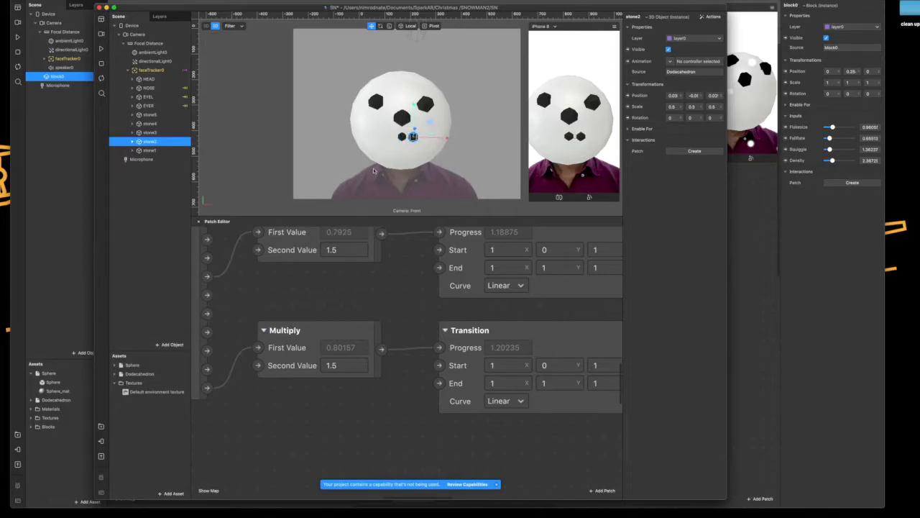
{"action": "left_click", "coordinate": [154, 132]}
{"action": "left_click_drag", "start_coordinate": [432, 138], "coordinate": [424, 137]}
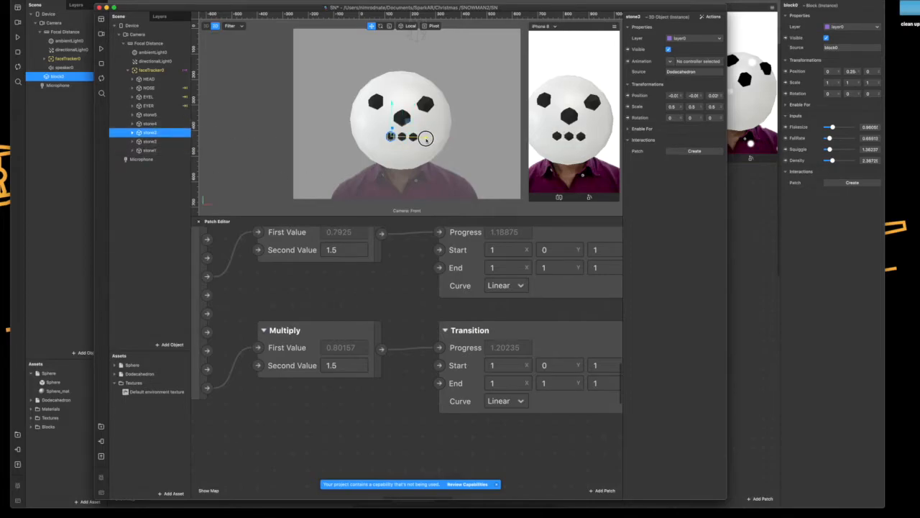
{"action": "left_click", "coordinate": [153, 122]}
{"action": "left_click_drag", "start_coordinate": [444, 141], "coordinate": [414, 137]}
{"action": "left_click", "coordinate": [167, 115]}
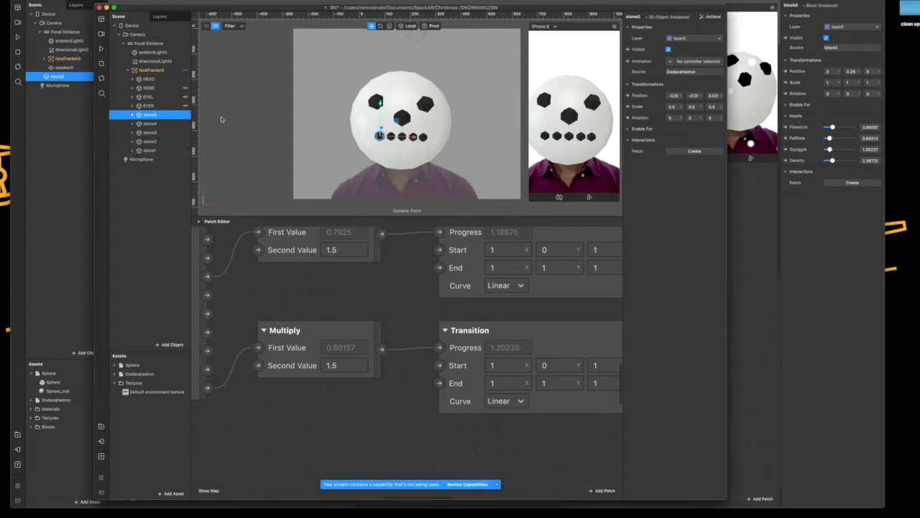
- Raise the outermost stones stone5 and stone4 and lower the centre stone1 to curve the mouth into a smile, and save the project
{"action": "left_click_drag", "start_coordinate": [382, 113], "coordinate": [381, 102]}
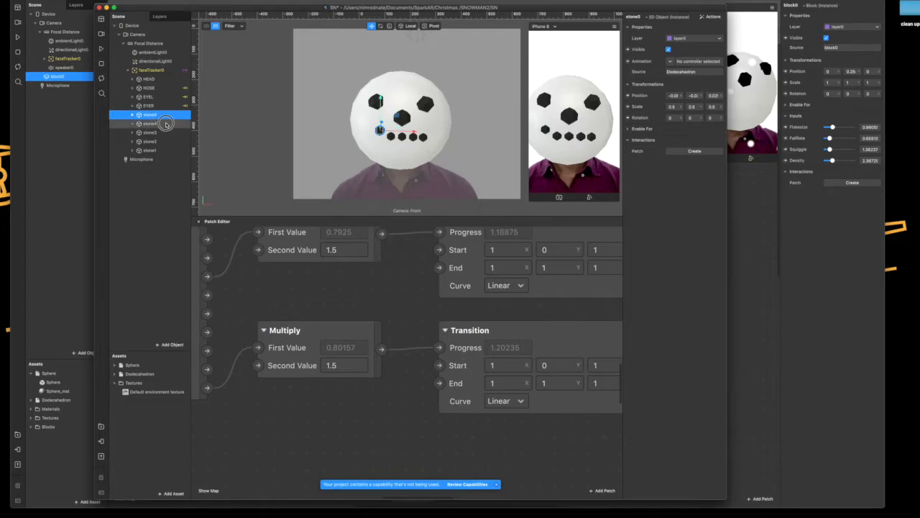
{"action": "left_click", "coordinate": [426, 133]}
{"action": "left_click_drag", "start_coordinate": [423, 117], "coordinate": [424, 113]}
{"action": "key", "text": "Down"}
{"action": "key", "text": "Down"}
{"action": "key", "text": "Down"}
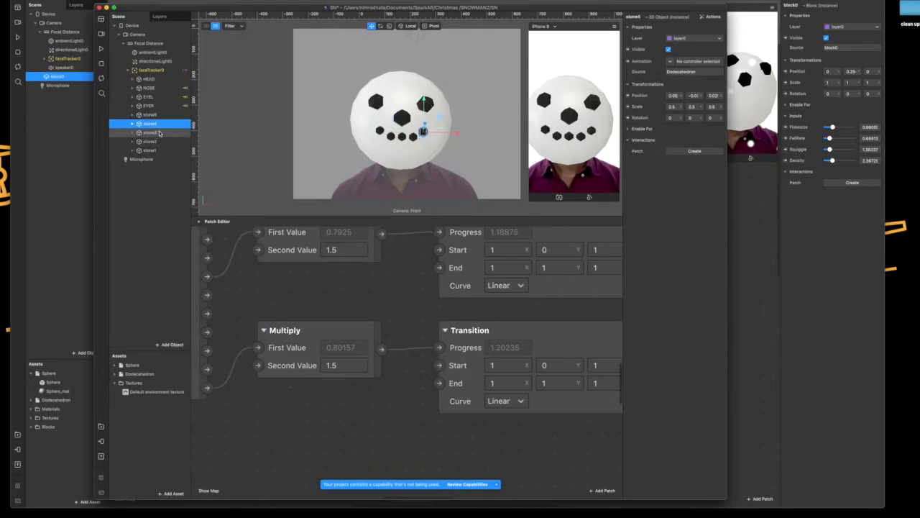
{"action": "left_click_drag", "start_coordinate": [407, 120], "coordinate": [407, 123]}
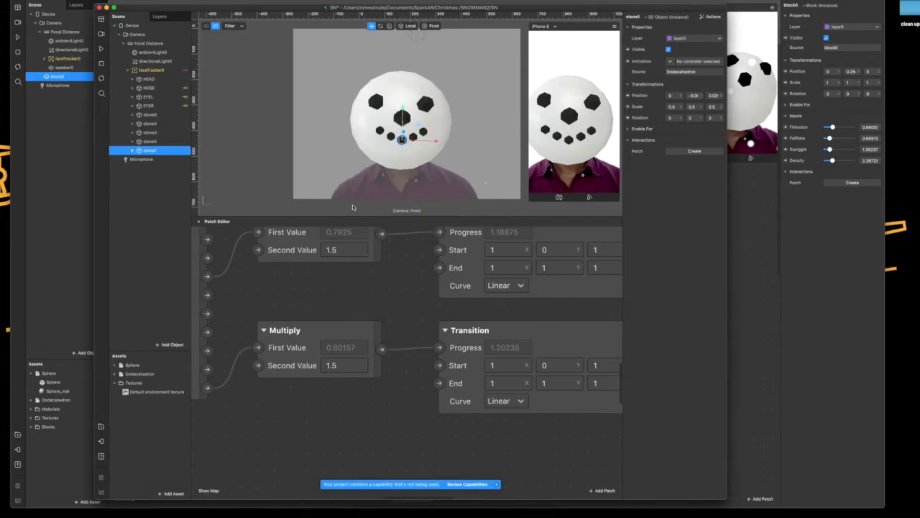
{"action": "key", "text": "super+s"}
- Create a patch for the Microphone object and place it in an empty area of the patch graph
{"action": "scroll", "coordinate": [437, 274], "scroll_direction": "left", "scroll_amount": 10}
{"action": "scroll", "coordinate": [334, 310], "scroll_direction": "up", "scroll_amount": 10}
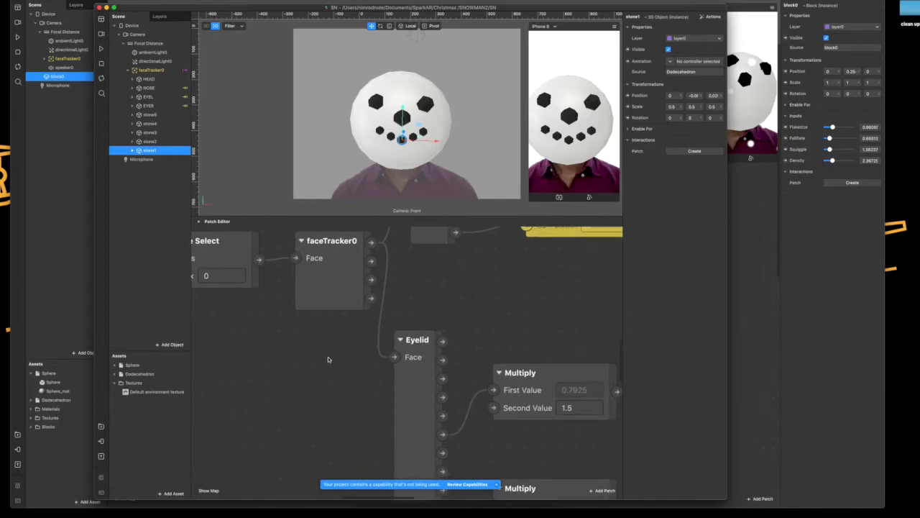
{"action": "scroll", "coordinate": [319, 376], "scroll_direction": "down", "scroll_amount": 10}
{"action": "scroll", "coordinate": [242, 283], "scroll_direction": "down", "scroll_amount": 10}
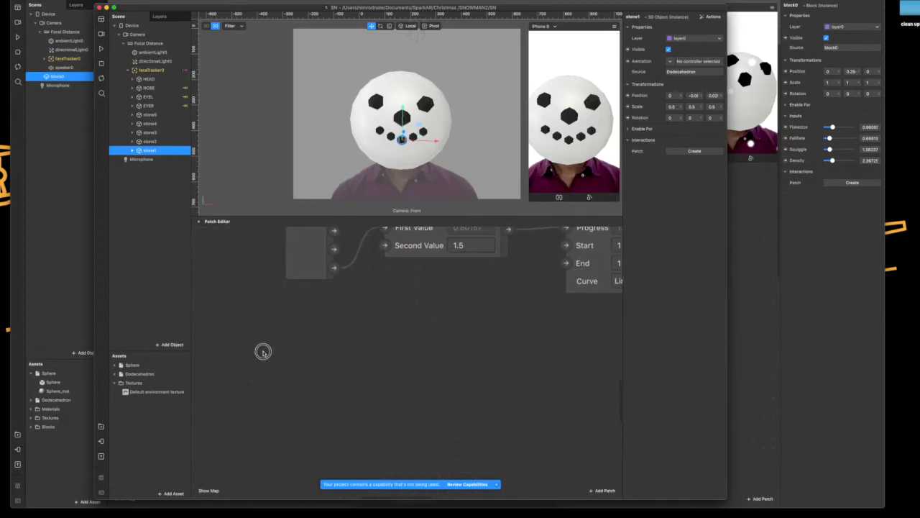
{"action": "left_click", "coordinate": [144, 159]}
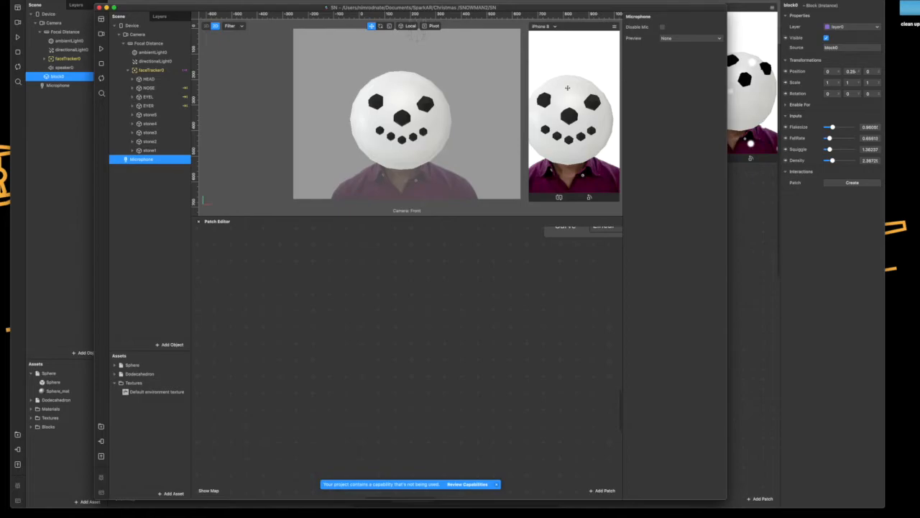
{"action": "right_click", "coordinate": [159, 161]}
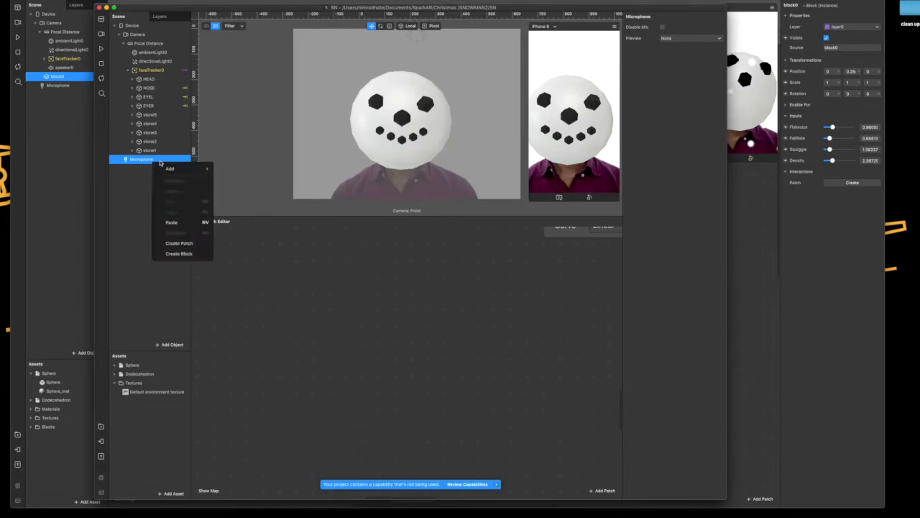
{"action": "left_click", "coordinate": [179, 244]}
{"action": "left_click_drag", "start_coordinate": [435, 375], "coordinate": [271, 318]}
{"action": "left_click", "coordinate": [285, 287]}
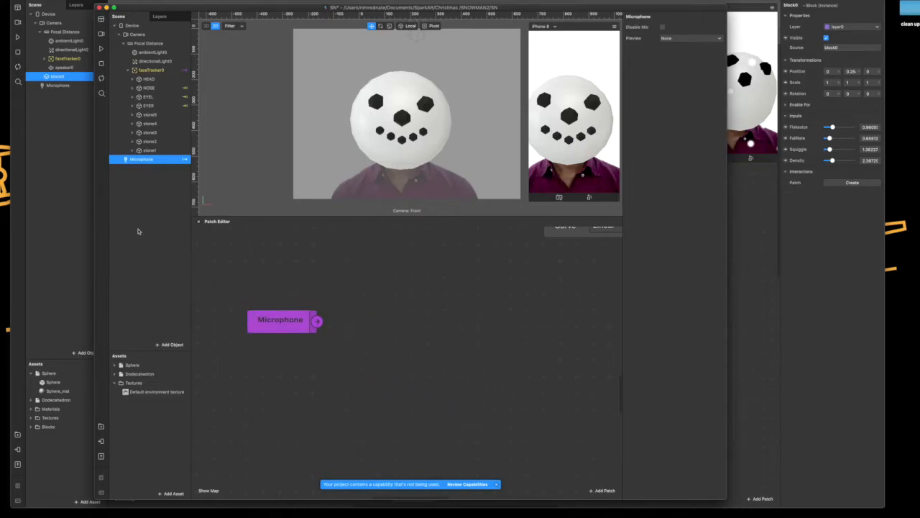
- Add a Speaker object to the scene, create a patch for its Audio property and place it to the right of the Microphone patch
{"action": "left_click", "coordinate": [158, 240]}
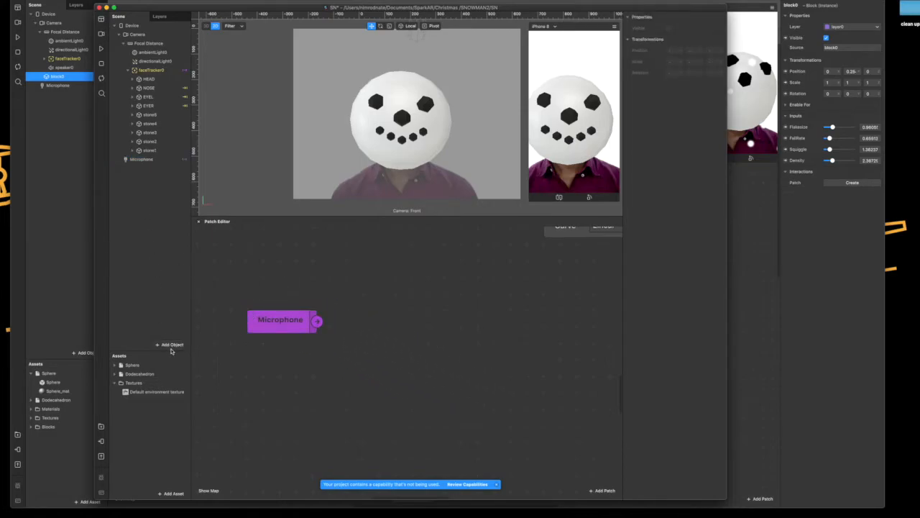
{"action": "left_click", "coordinate": [171, 346]}
{"action": "type", "text": "spe"}
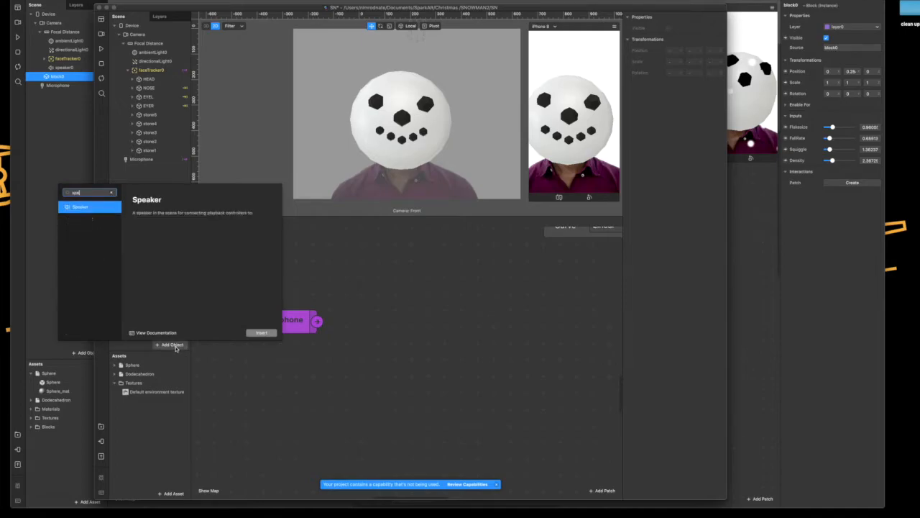
{"action": "key", "text": "Return"}
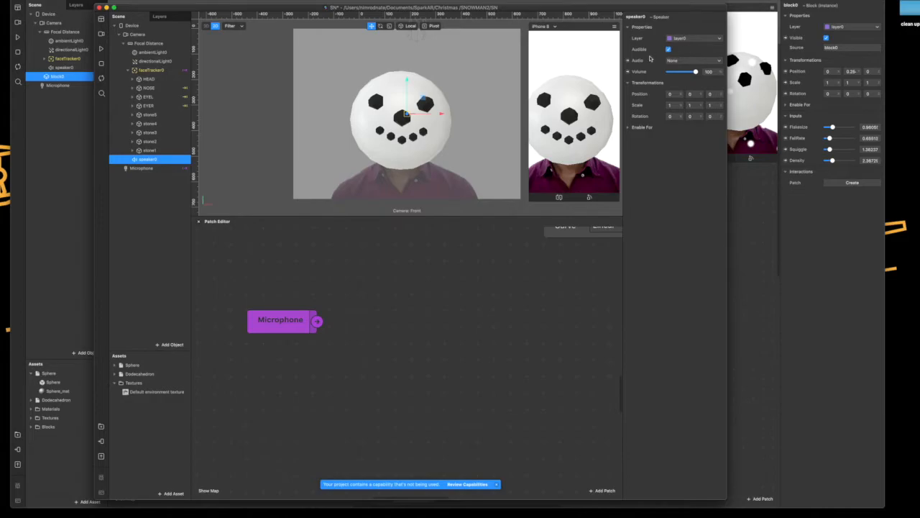
{"action": "left_click", "coordinate": [628, 61]}
{"action": "left_click_drag", "start_coordinate": [449, 382], "coordinate": [552, 312]}
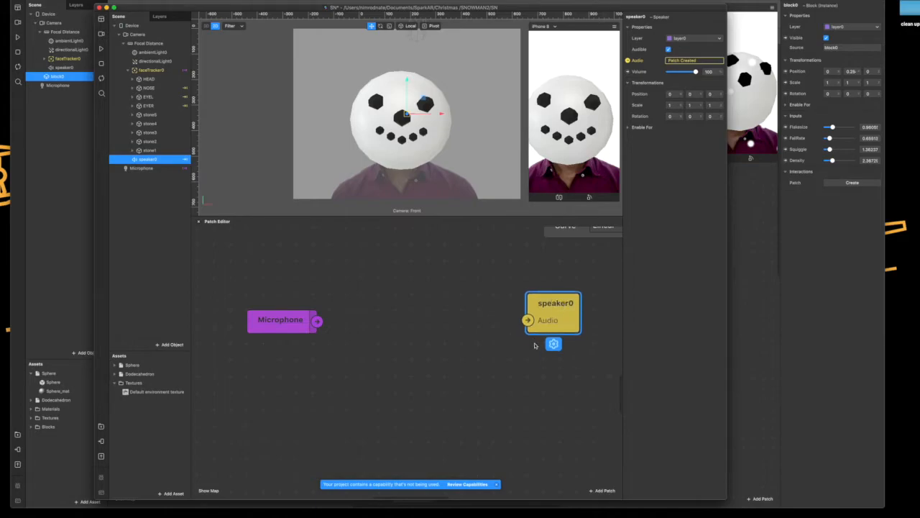
{"action": "left_click", "coordinate": [287, 321]}
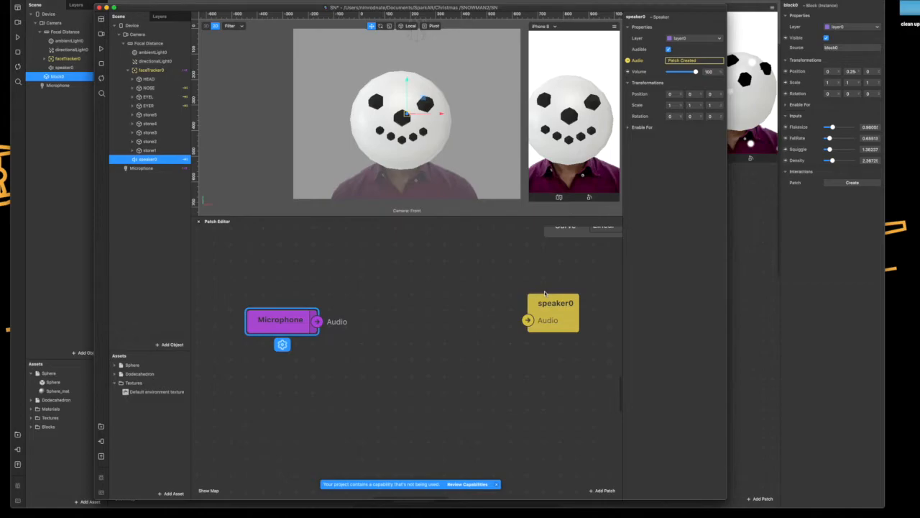
{"action": "left_click", "coordinate": [323, 382]}
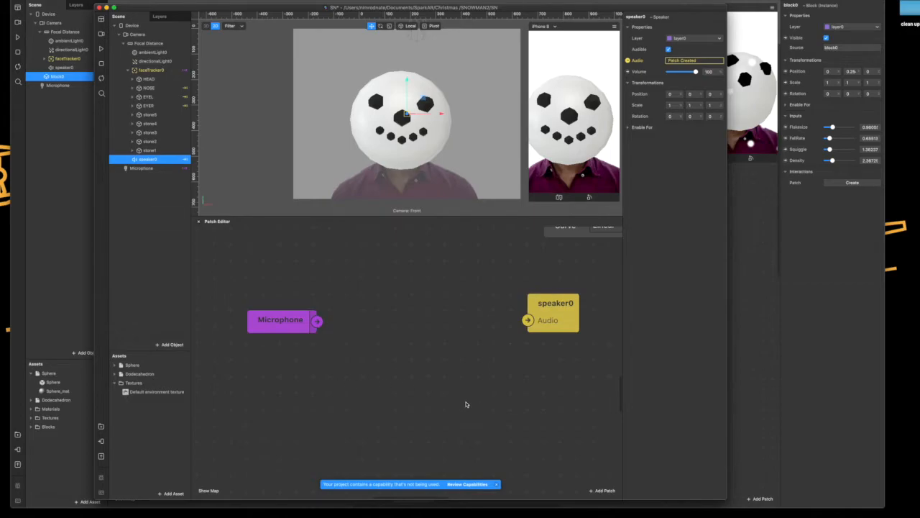
{"action": "left_click_drag", "start_coordinate": [457, 387], "coordinate": [448, 372]}
{"action": "left_click_drag", "start_coordinate": [277, 304], "coordinate": [298, 358]}
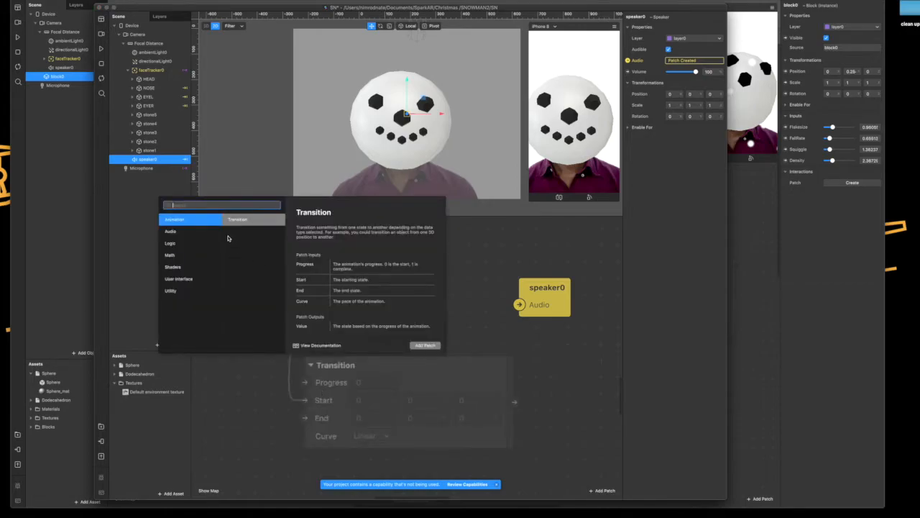
{"action": "type", "text": "audio"}
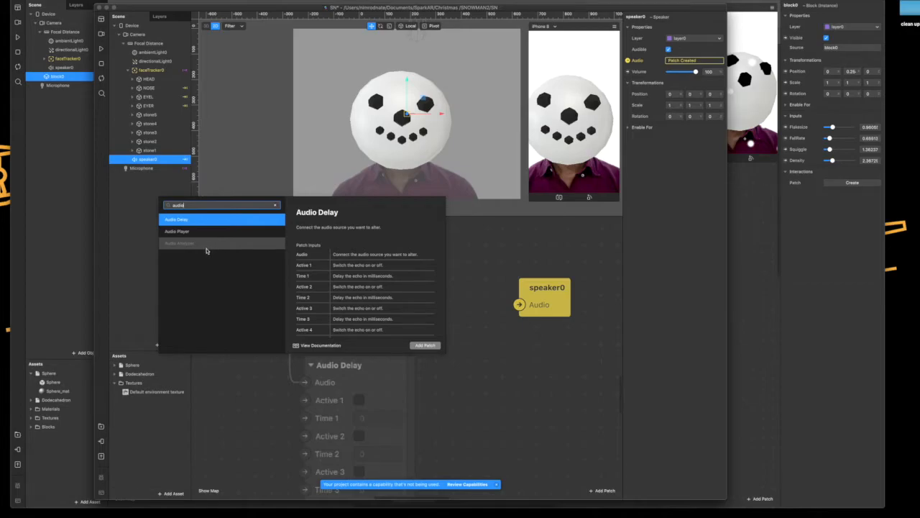
{"action": "left_click", "coordinate": [493, 257]}
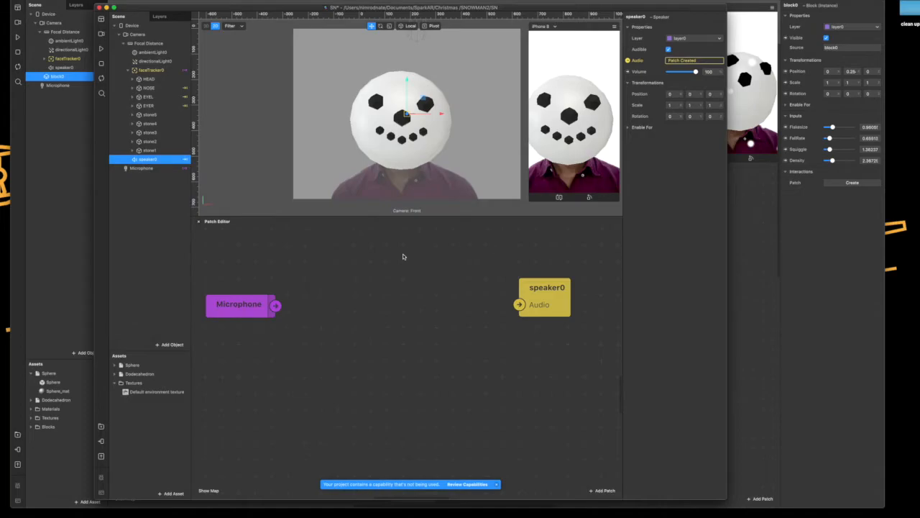
- Disable the Facebook platform in the project properties, leaving Instagram enabled
{"action": "left_click", "coordinate": [89, 0]}
{"action": "mouse_move", "coordinate": [125, 0]}
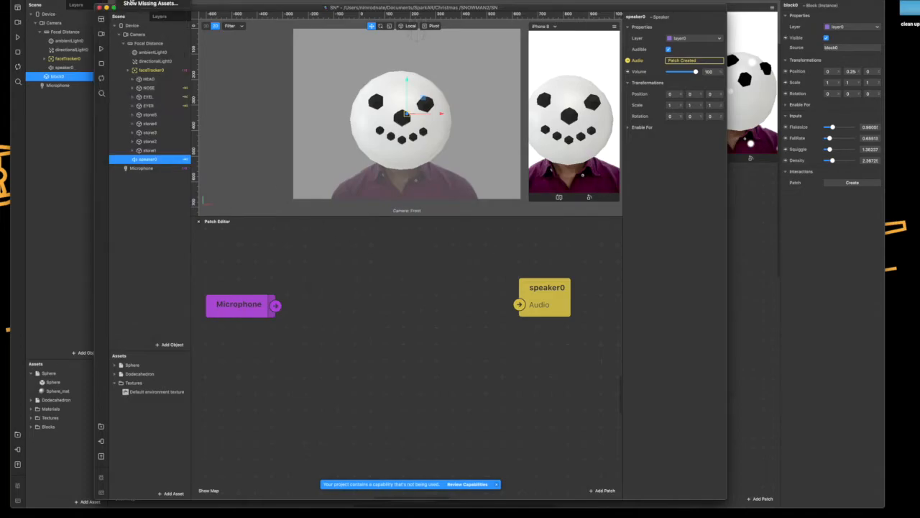
{"action": "left_click", "coordinate": [131, 0]}
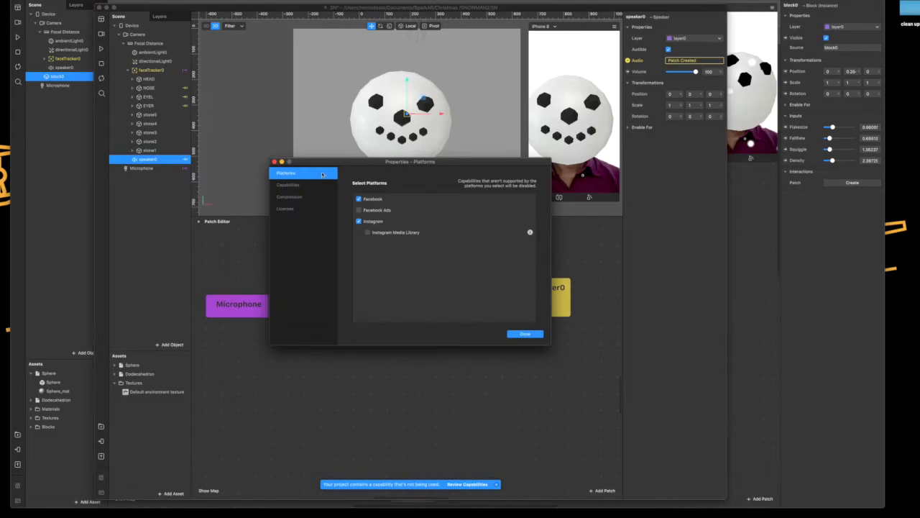
{"action": "left_click_drag", "start_coordinate": [324, 162], "coordinate": [315, 146]}
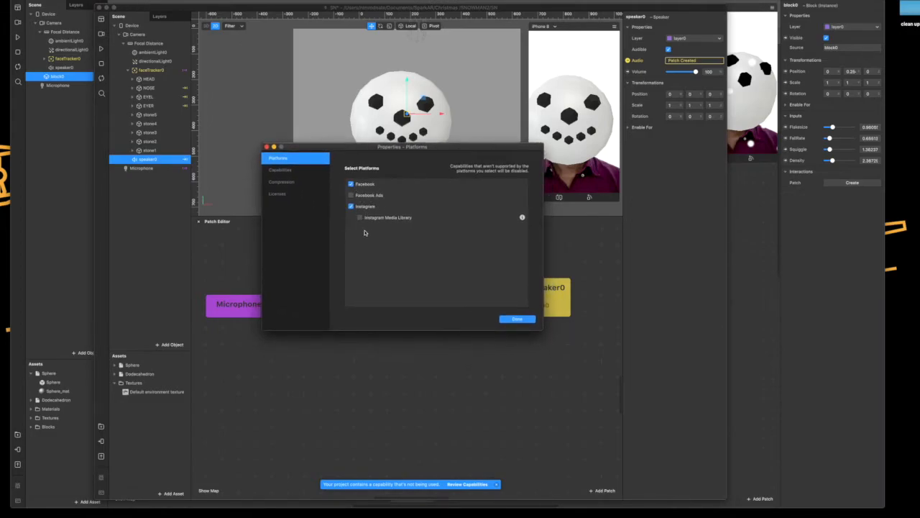
{"action": "left_click", "coordinate": [351, 184]}
{"action": "left_click", "coordinate": [522, 318]}
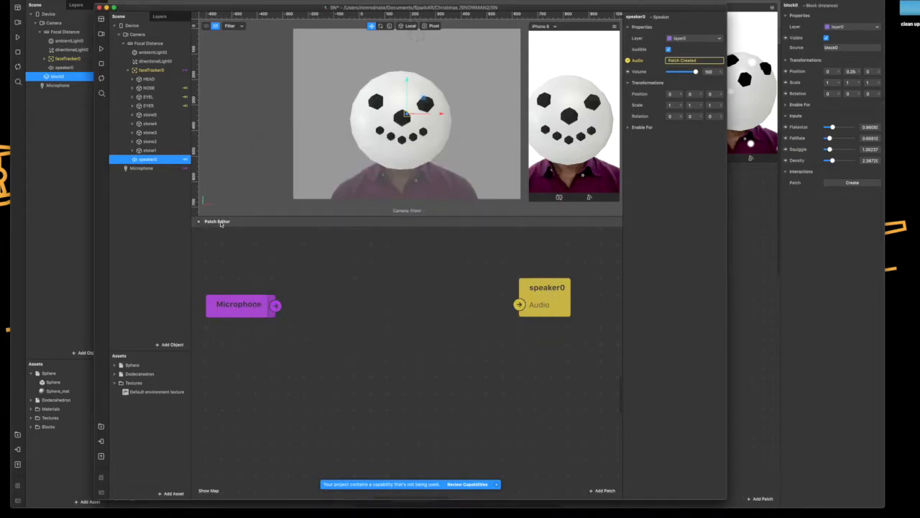
- Add an Audio Analyzer patch fed by the Microphone's audio output and move it up beneath the Microphone patch
{"action": "left_click_drag", "start_coordinate": [281, 311], "coordinate": [310, 363]}
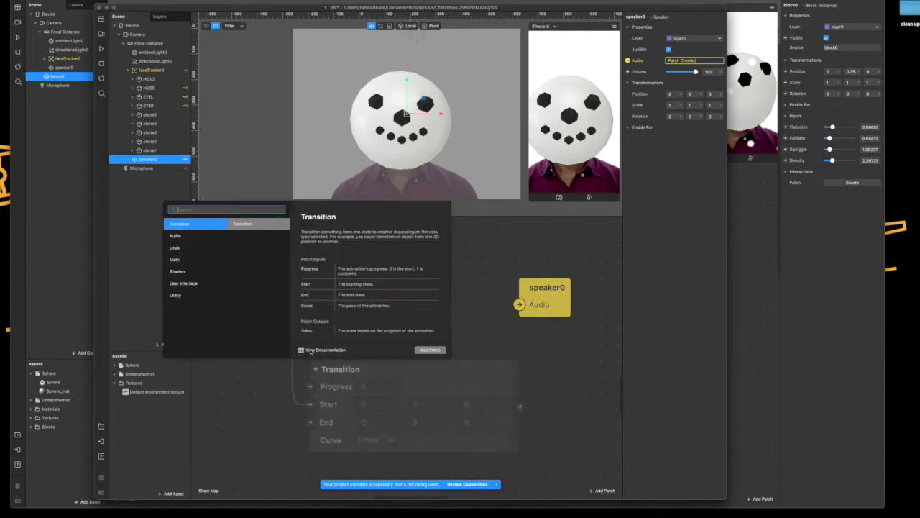
{"action": "type", "text": "audio"}
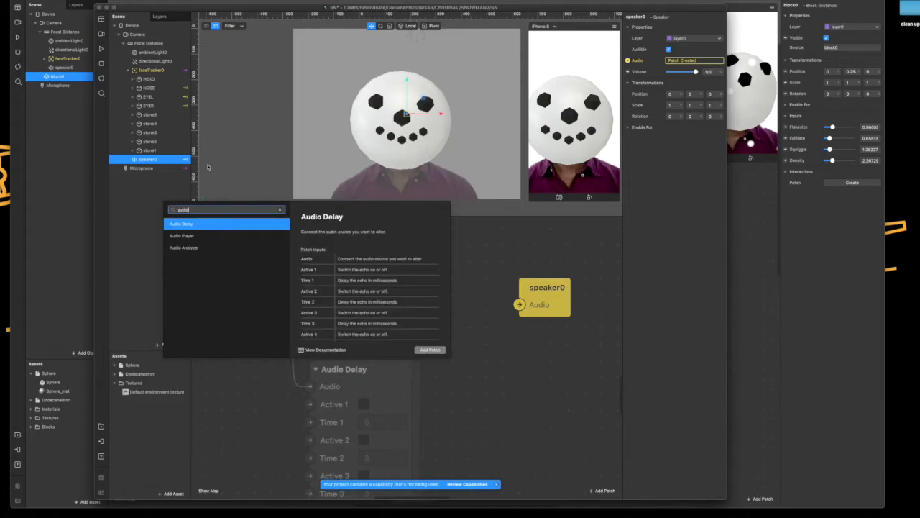
{"action": "left_click", "coordinate": [199, 249]}
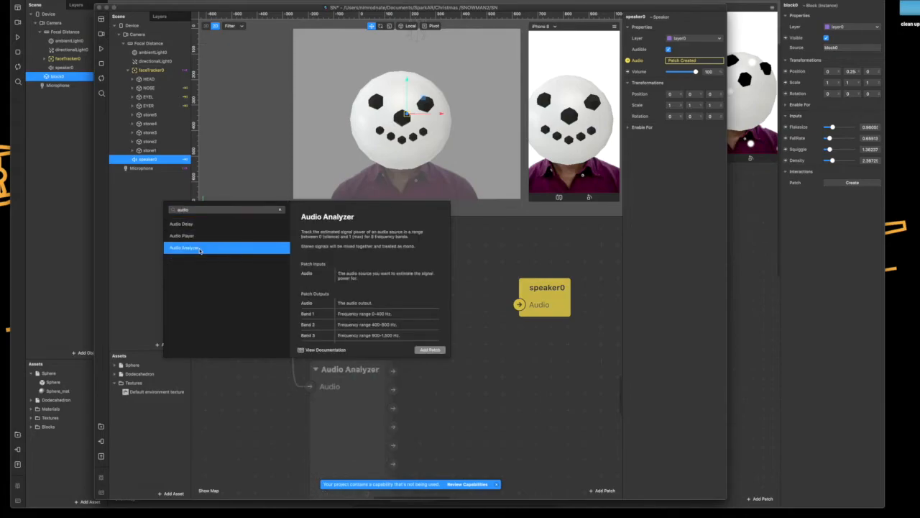
{"action": "double_click", "coordinate": [204, 252]}
{"action": "left_click_drag", "start_coordinate": [332, 392], "coordinate": [332, 353]}
{"action": "left_click_drag", "start_coordinate": [456, 342], "coordinate": [403, 304]}
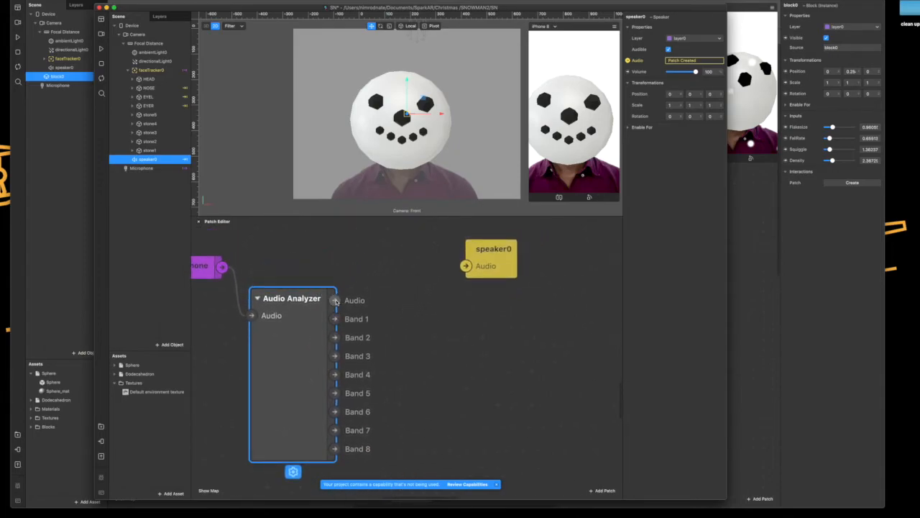
- Connect the Audio Analyzer's audio output to speaker0's Audio input, keeping the Microphone and speaker patches above the analyzer
{"action": "left_click_drag", "start_coordinate": [335, 301], "coordinate": [397, 249]}
{"action": "left_click_drag", "start_coordinate": [209, 264], "coordinate": [209, 231]}
{"action": "left_click", "coordinate": [274, 263]}
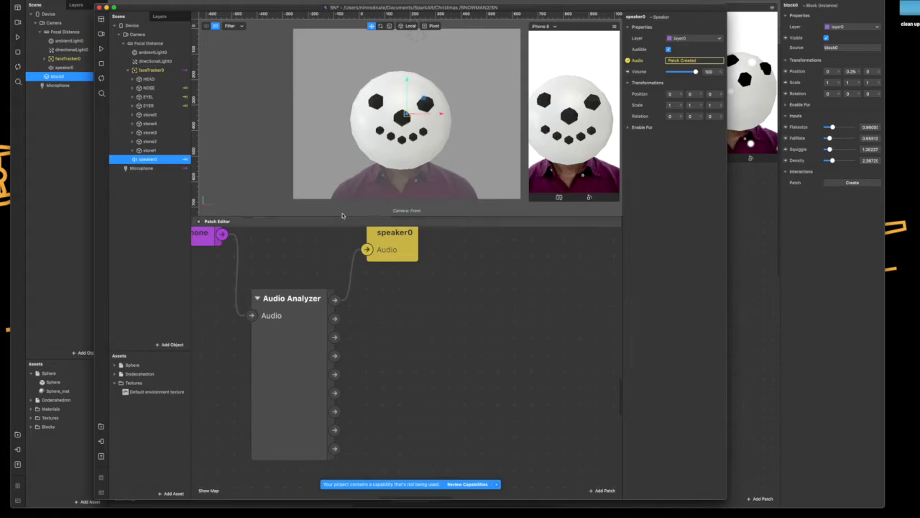
- Select stone1 through stone5 together and create patches for their Scale property
{"action": "left_click", "coordinate": [155, 149]}
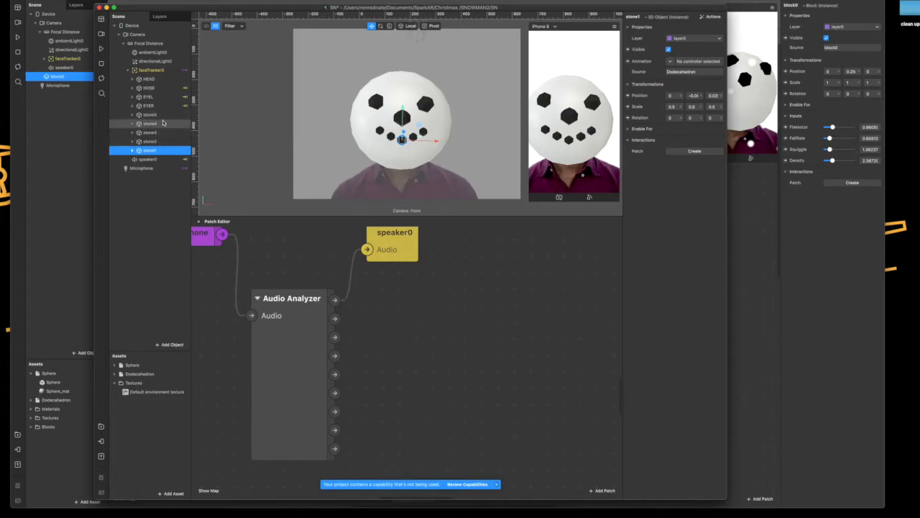
{"action": "left_click", "coordinate": [161, 116], "text": "shift"}
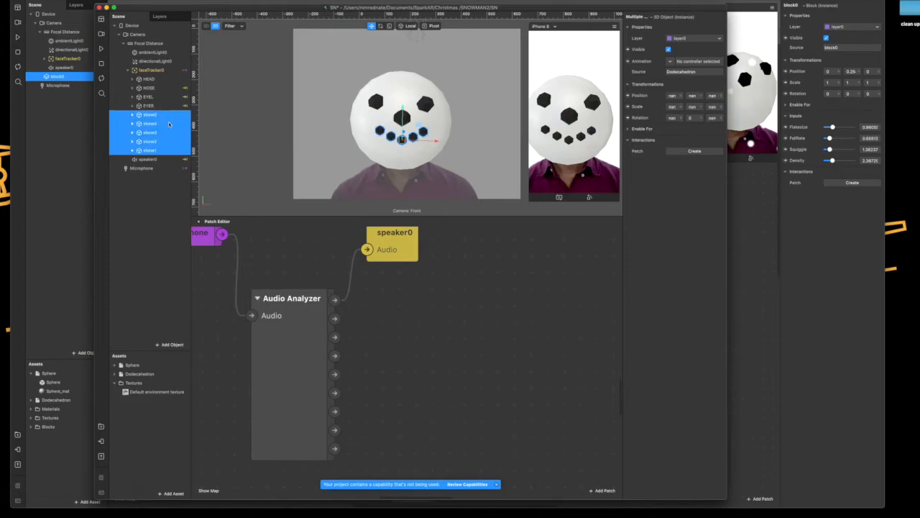
{"action": "left_click", "coordinate": [628, 107]}
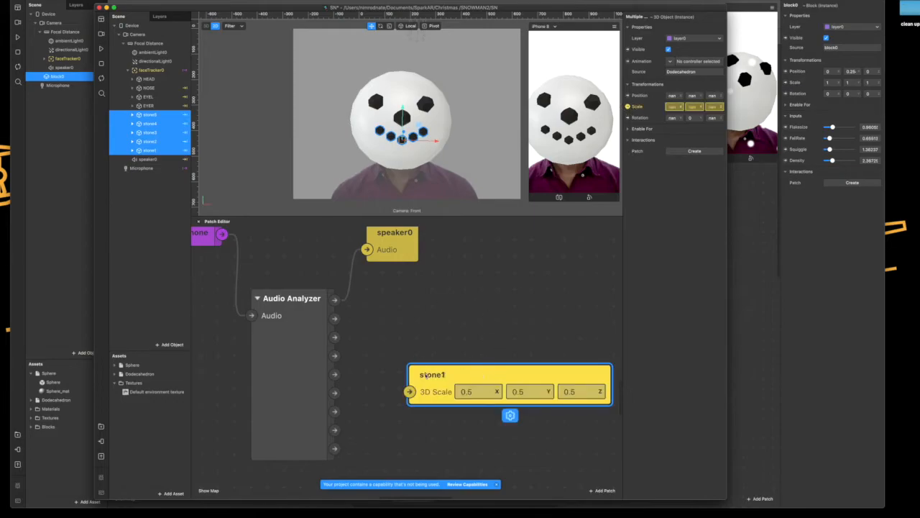
{"action": "left_click", "coordinate": [151, 190]}
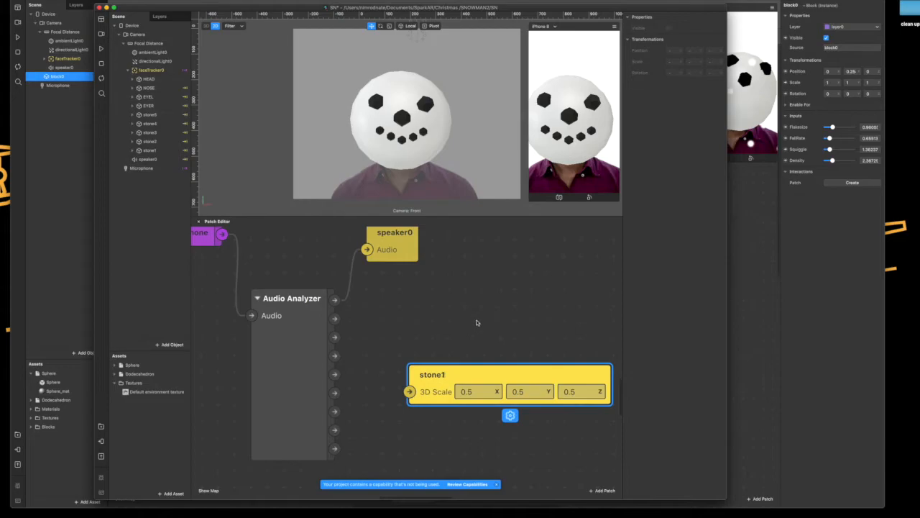
- Separate the overlapping stone scale patches and stack them in one column, ordered from stone1 down to stone5
{"action": "left_click_drag", "start_coordinate": [420, 317], "coordinate": [319, 303]}
{"action": "left_click_drag", "start_coordinate": [333, 386], "coordinate": [424, 294]}
{"action": "left_click_drag", "start_coordinate": [371, 360], "coordinate": [452, 365]}
{"action": "left_click_drag", "start_coordinate": [348, 369], "coordinate": [437, 425]}
{"action": "scroll", "coordinate": [323, 269], "scroll_direction": "down", "scroll_amount": 5}
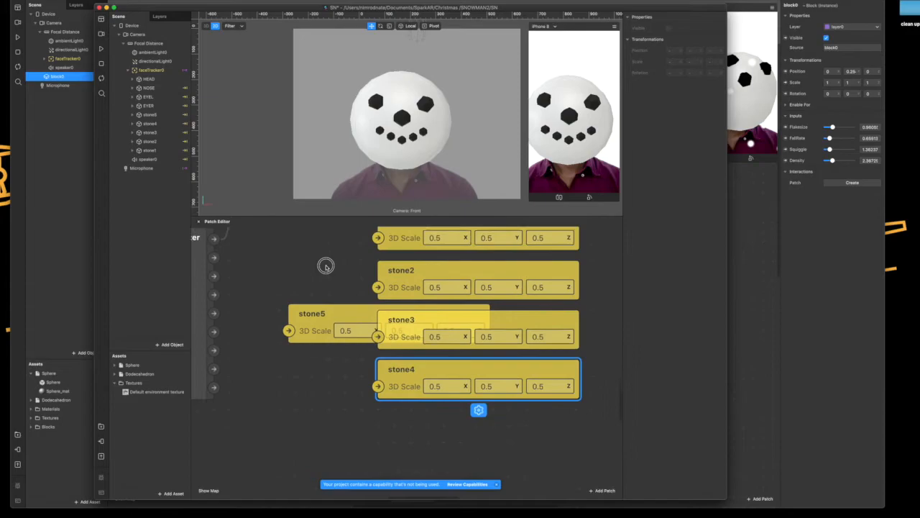
{"action": "left_click_drag", "start_coordinate": [320, 276], "coordinate": [400, 386]}
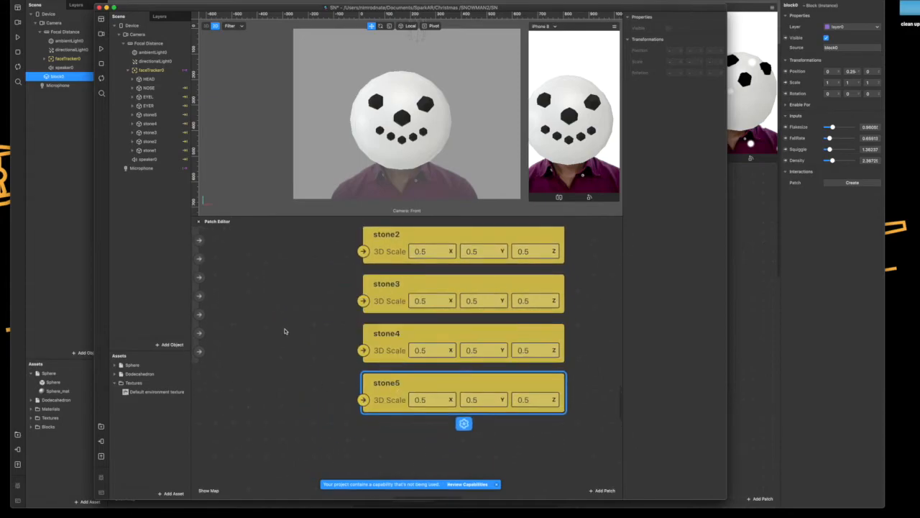
{"action": "scroll", "coordinate": [368, 365], "scroll_direction": "up", "scroll_amount": 5}
{"action": "scroll", "coordinate": [367, 366], "scroll_direction": "left", "scroll_amount": 3}
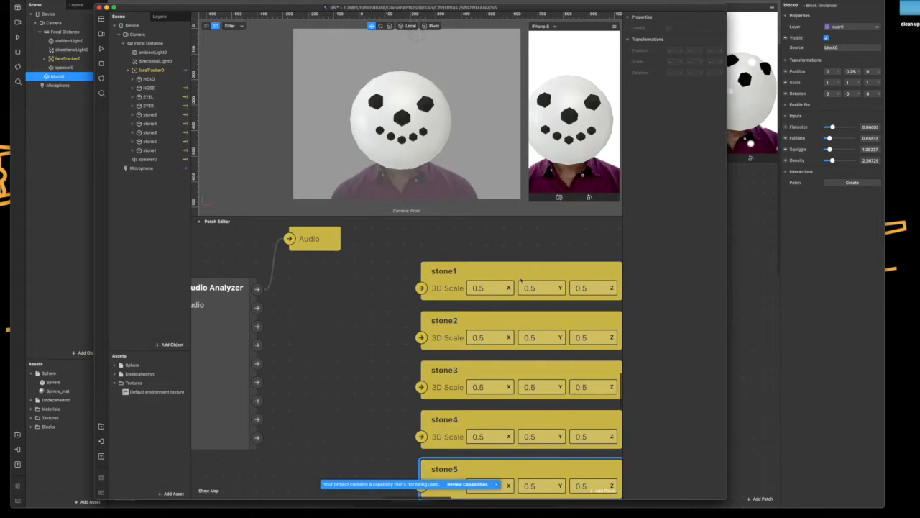
- Set stone1's 3D Scale patch to 0 on Y and 0.1 on Z
{"action": "left_click", "coordinate": [540, 288]}
{"action": "key", "text": "BackSpace"}
{"action": "key", "text": "BackSpace"}
{"action": "type", "text": "0"}
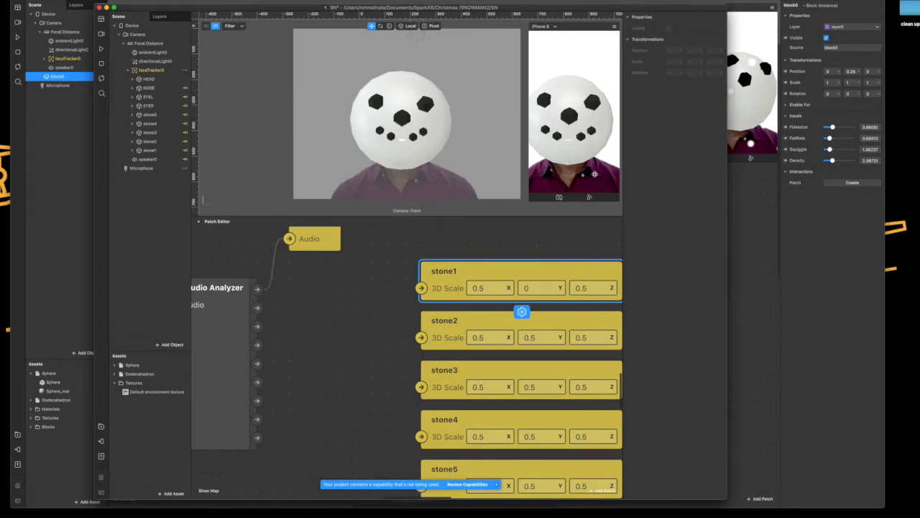
{"action": "left_click", "coordinate": [582, 288]}
{"action": "key", "text": "BackSpace"}
{"action": "type", "text": "1"}
{"action": "key", "text": "Return"}
- Try a different X scale on stone1's 3D Scale patch and set it back to 0.5
{"action": "left_click", "coordinate": [487, 288]}
{"action": "key", "text": "Return"}
{"action": "left_click", "coordinate": [491, 289]}
{"action": "type", "text": ".5"}
{"action": "key", "text": "Return"}
{"action": "left_click", "coordinate": [505, 241]}
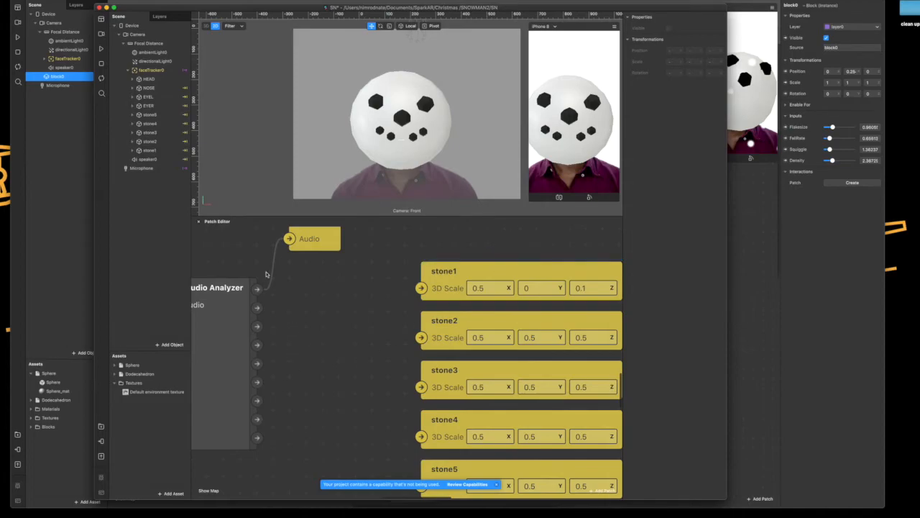
- Add a Pack patch between the Audio Analyzer and stone1, and feed its output into stone1's 3D Scale
{"action": "left_click_drag", "start_coordinate": [259, 308], "coordinate": [325, 302]}
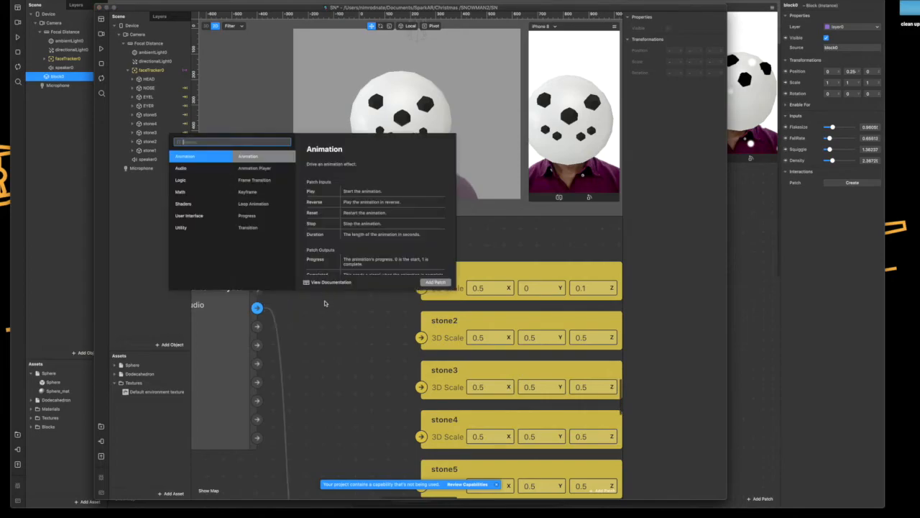
{"action": "type", "text": "sac"}
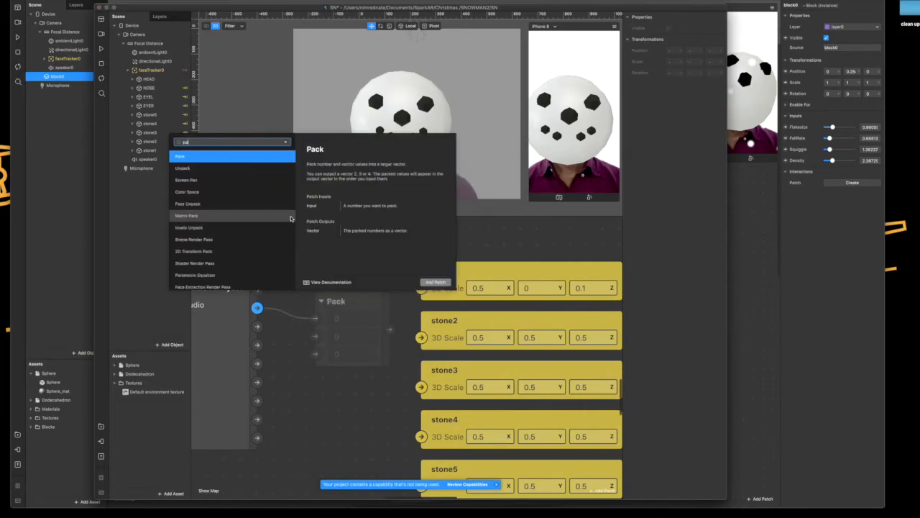
{"action": "key", "text": "Return"}
{"action": "left_click_drag", "start_coordinate": [360, 300], "coordinate": [349, 271]}
{"action": "left_click_drag", "start_coordinate": [286, 305], "coordinate": [311, 332]}
{"action": "left_click_drag", "start_coordinate": [383, 298], "coordinate": [421, 287]}
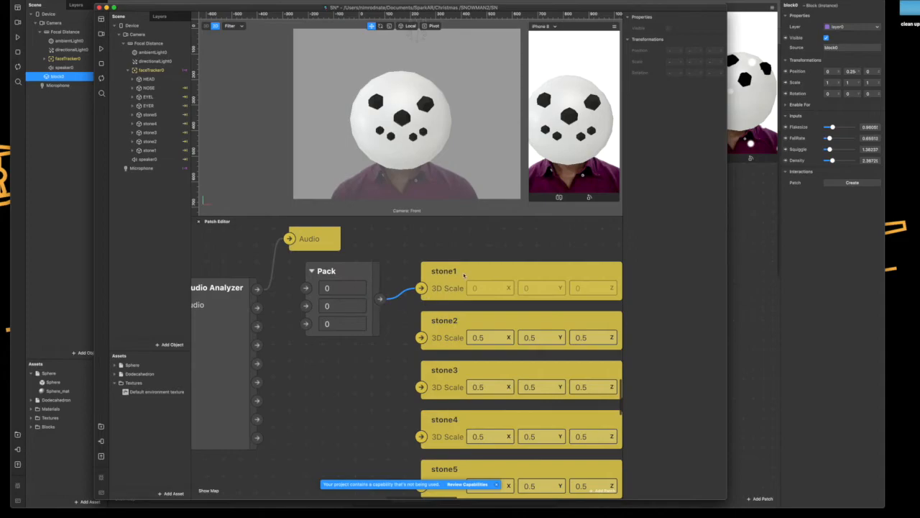
- Set the Pack patch's three values to 0.5, 3 and 0.1
{"action": "left_click", "coordinate": [344, 306]}
{"action": "key", "text": "BackSpace"}
{"action": "type", "text": "3"}
{"action": "key", "text": "Return"}
{"action": "left_click", "coordinate": [348, 325]}
{"action": "key", "text": "BackSpace"}
{"action": "type", "text": "0.1"}
{"action": "key", "text": "Return"}
{"action": "left_click", "coordinate": [339, 289]}
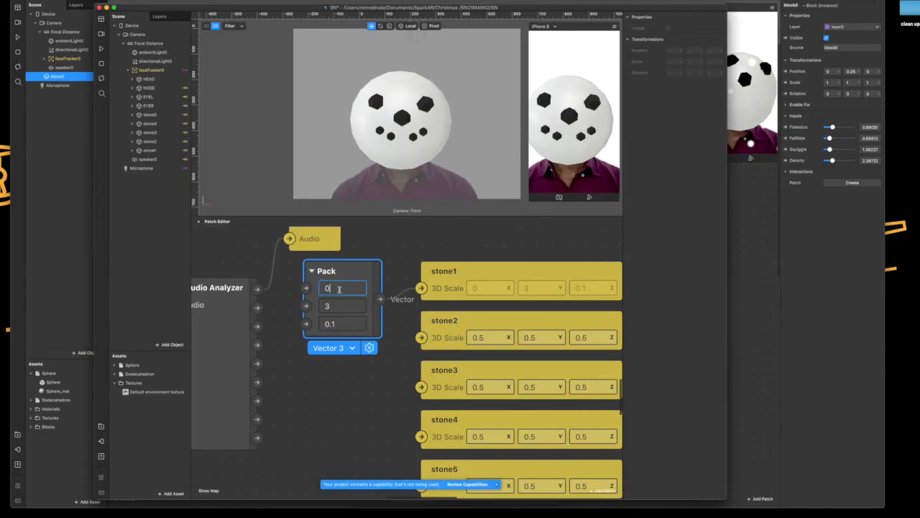
{"action": "key", "text": "BackSpace"}
{"action": "type", "text": "0.5"}
{"action": "key", "text": "Return"}
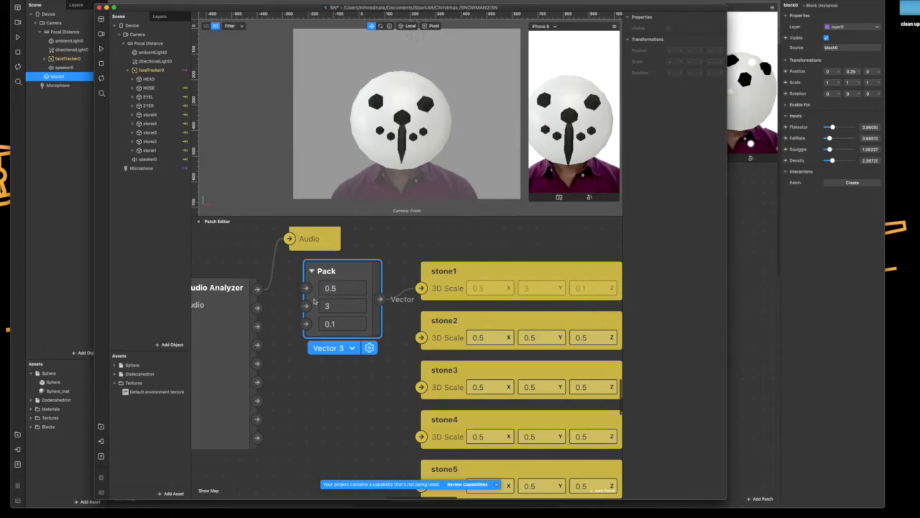
- Connect the Audio Analyzer's first band output to the second and third inputs of stone1's Pack patch
{"action": "left_click_drag", "start_coordinate": [364, 274], "coordinate": [385, 269]}
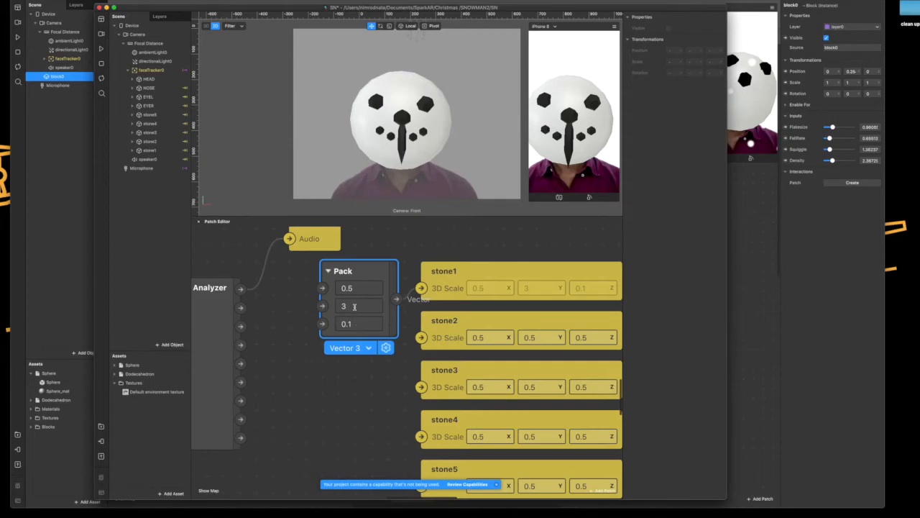
{"action": "left_click_drag", "start_coordinate": [358, 270], "coordinate": [360, 253]}
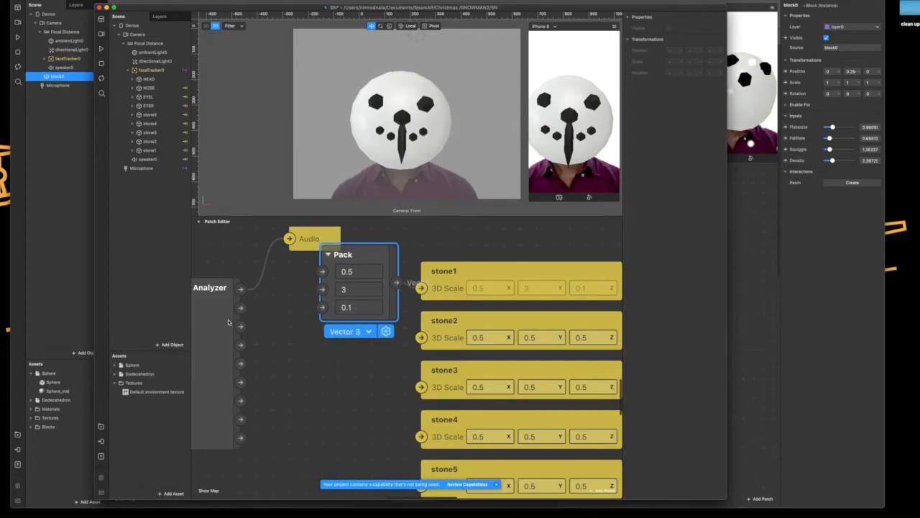
{"action": "left_click_drag", "start_coordinate": [240, 308], "coordinate": [322, 308]}
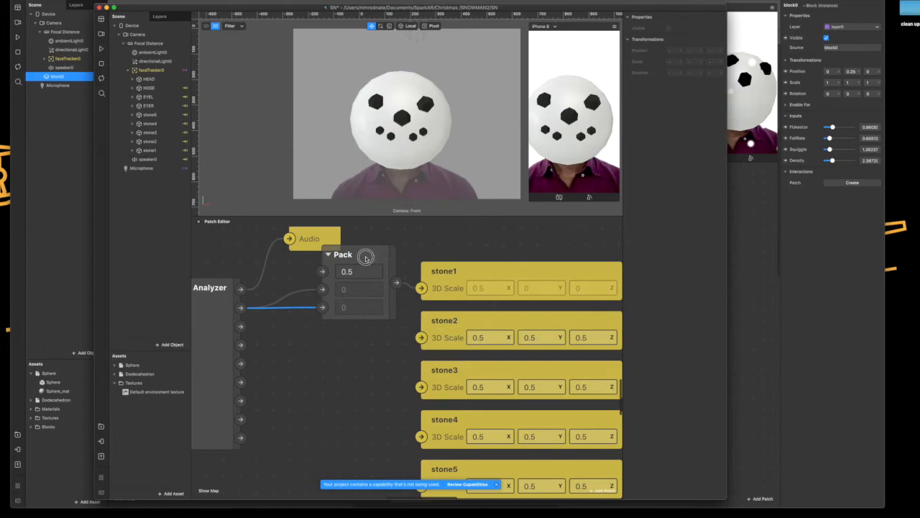
{"action": "left_click_drag", "start_coordinate": [365, 258], "coordinate": [365, 274]}
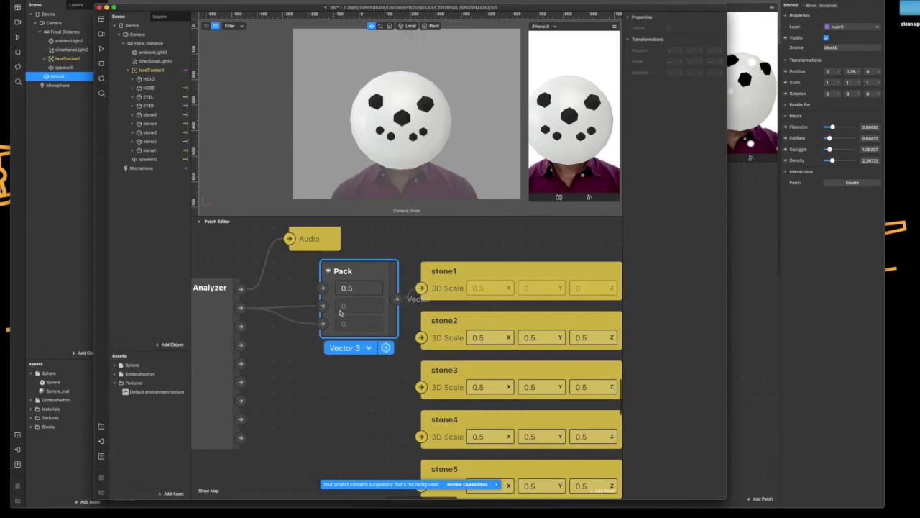
- Duplicate the Pack patch for stone2 through stone5 and connect each copy to its stone's 3D Scale
{"action": "left_click_drag", "start_coordinate": [368, 271], "coordinate": [360, 236]}
{"action": "scroll", "coordinate": [360, 309], "scroll_direction": "down", "scroll_amount": 3}
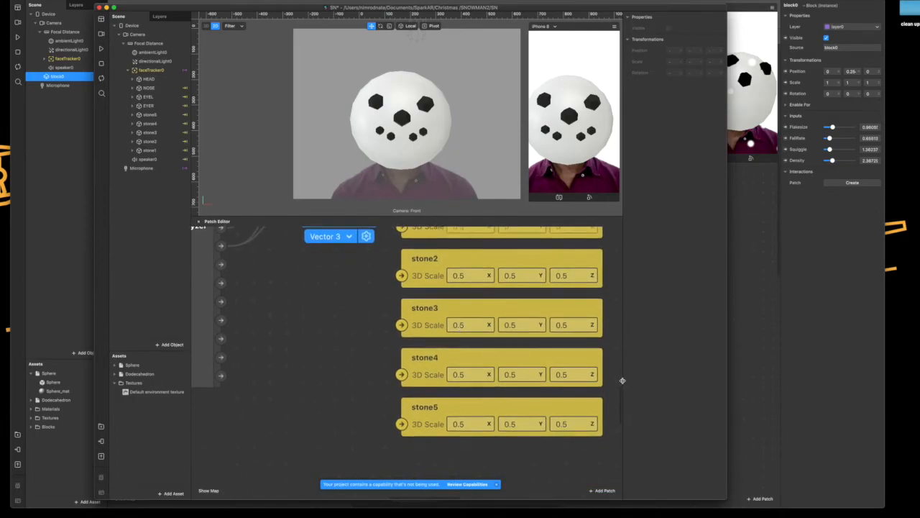
{"action": "left_click_drag", "start_coordinate": [373, 286], "coordinate": [369, 372]}
{"action": "left_click_drag", "start_coordinate": [370, 324], "coordinate": [370, 407], "text": "alt"}
{"action": "scroll", "coordinate": [369, 403], "scroll_direction": "down", "scroll_amount": 3}
{"action": "left_click_drag", "start_coordinate": [376, 302], "coordinate": [403, 312], "text": "alt"}
{"action": "scroll", "coordinate": [375, 432], "scroll_direction": "up", "scroll_amount": 3}
{"action": "left_click_drag", "start_coordinate": [378, 388], "coordinate": [402, 362]}
{"action": "scroll", "coordinate": [391, 353], "scroll_direction": "down", "scroll_amount": 2}
{"action": "left_click_drag", "start_coordinate": [378, 408], "coordinate": [402, 349]}
{"action": "left_click_drag", "start_coordinate": [425, 397], "coordinate": [403, 394]}
- Space the stone scale patches out vertically so each one lines up with its own Pack patch
{"action": "scroll", "coordinate": [403, 439], "scroll_direction": "down", "scroll_amount": 3}
{"action": "left_click_drag", "start_coordinate": [431, 392], "coordinate": [432, 441]}
{"action": "left_click_drag", "start_coordinate": [437, 287], "coordinate": [438, 353]}
{"action": "scroll", "coordinate": [444, 287], "scroll_direction": "up", "scroll_amount": 5}
{"action": "left_click_drag", "start_coordinate": [441, 253], "coordinate": [436, 234]}
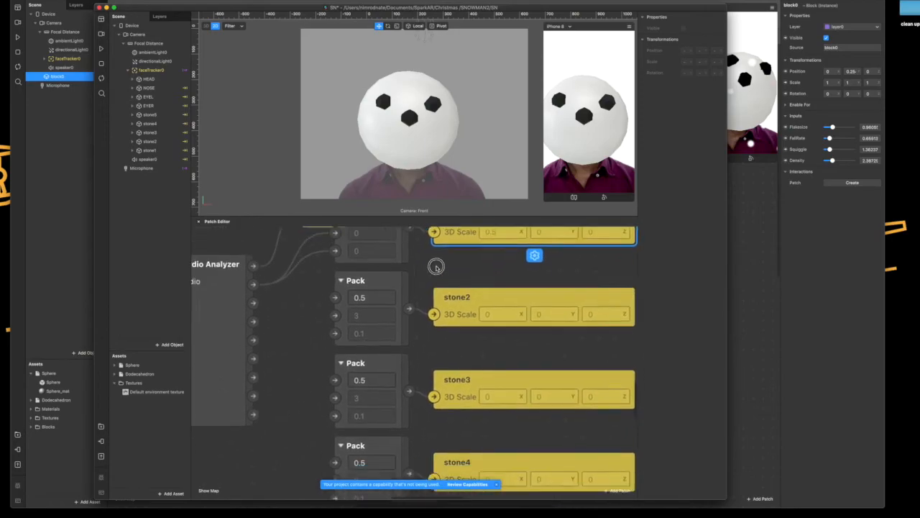
- Connect a different Audio Analyzer band to the second and third inputs of each Pack for stone2 through stone5
{"action": "scroll", "coordinate": [432, 273], "scroll_direction": "down", "scroll_amount": 2}
{"action": "scroll", "coordinate": [431, 273], "scroll_direction": "left", "scroll_amount": 1}
{"action": "left_click_drag", "start_coordinate": [353, 305], "coordinate": [352, 306]}
{"action": "left_click_drag", "start_coordinate": [270, 312], "coordinate": [351, 371]}
{"action": "scroll", "coordinate": [340, 402], "scroll_direction": "down", "scroll_amount": 5}
{"action": "scroll", "coordinate": [340, 402], "scroll_direction": "right", "scroll_amount": 1}
{"action": "left_click_drag", "start_coordinate": [248, 249], "coordinate": [330, 351]}
{"action": "left_click_drag", "start_coordinate": [248, 267], "coordinate": [309, 369]}
{"action": "key", "text": "Escape"}
{"action": "left_click_drag", "start_coordinate": [248, 249], "coordinate": [329, 370]}
{"action": "left_click_drag", "start_coordinate": [249, 267], "coordinate": [329, 434]}
{"action": "left_click_drag", "start_coordinate": [249, 266], "coordinate": [330, 452]}
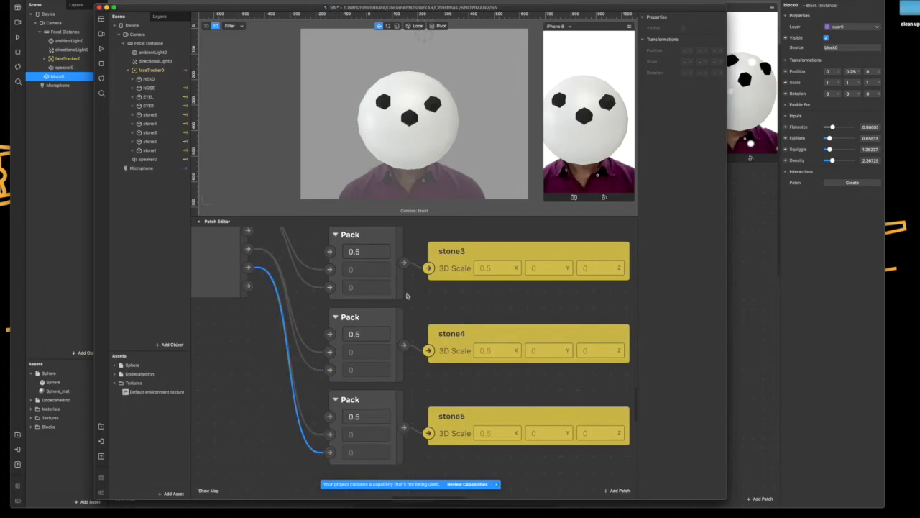
- Move the speaker0 patch clear of stone1's Pack in a taller patch area and run the preview video
{"action": "scroll", "coordinate": [406, 296], "scroll_direction": "up", "scroll_amount": 5}
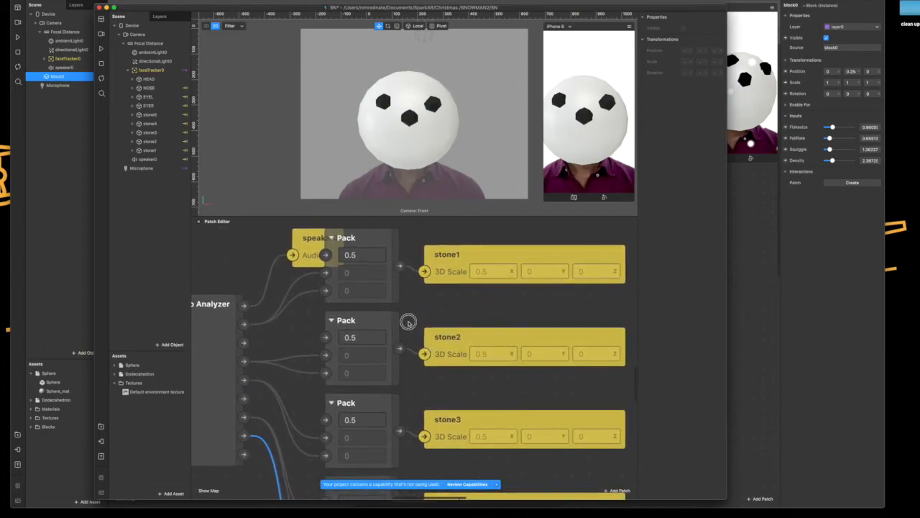
{"action": "scroll", "coordinate": [408, 322], "scroll_direction": "up", "scroll_amount": 2}
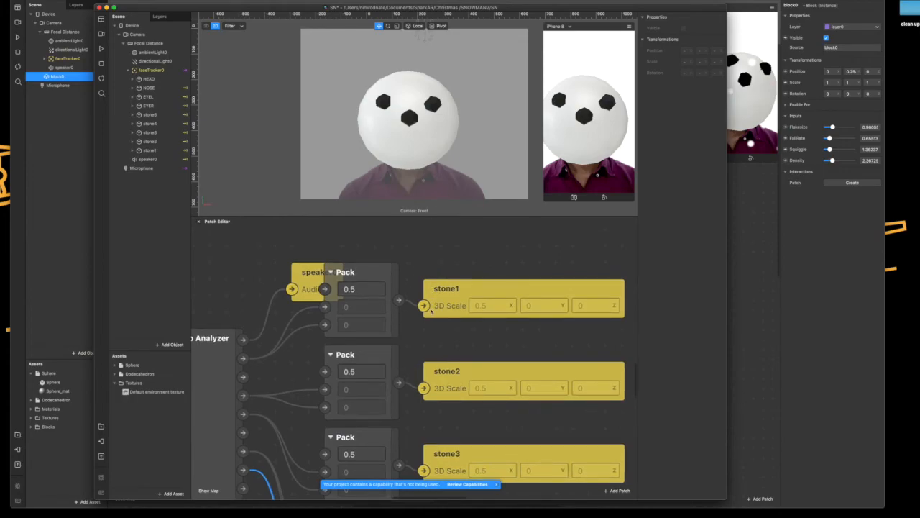
{"action": "scroll", "coordinate": [354, 236], "scroll_direction": "down", "scroll_amount": 6}
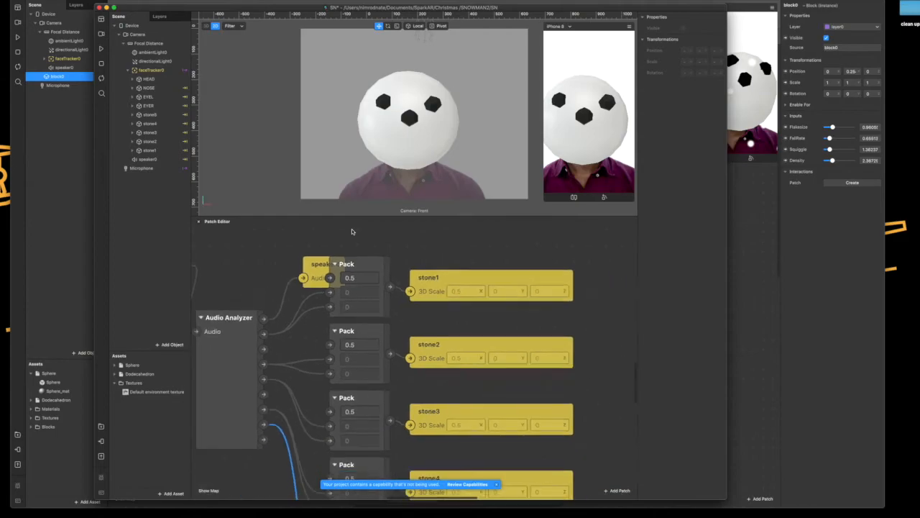
{"action": "scroll", "coordinate": [356, 237], "scroll_direction": "up", "scroll_amount": 5}
{"action": "scroll", "coordinate": [357, 238], "scroll_direction": "down", "scroll_amount": 1}
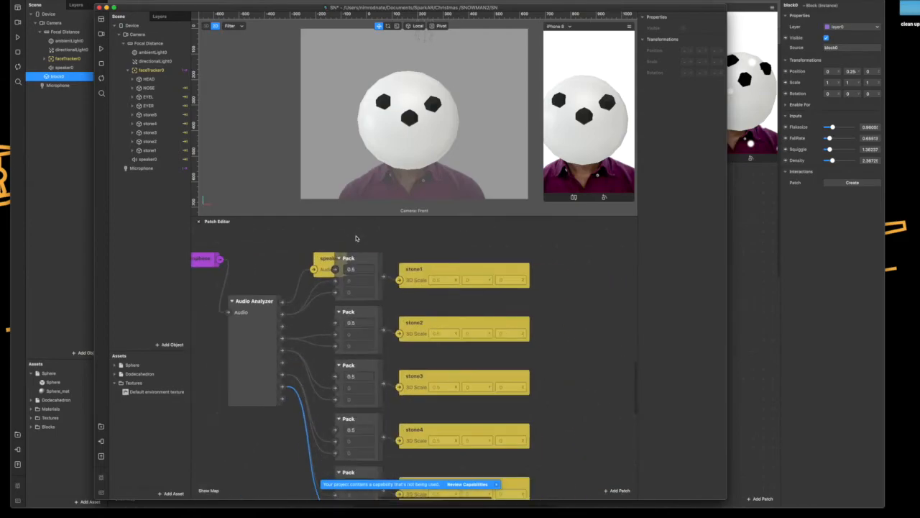
{"action": "left_click_drag", "start_coordinate": [367, 215], "coordinate": [366, 142]}
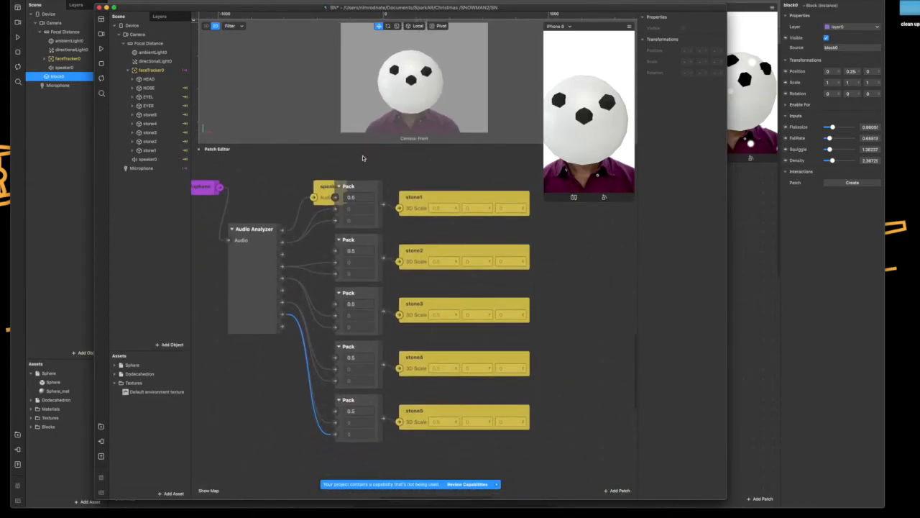
{"action": "left_click_drag", "start_coordinate": [327, 189], "coordinate": [328, 169]}
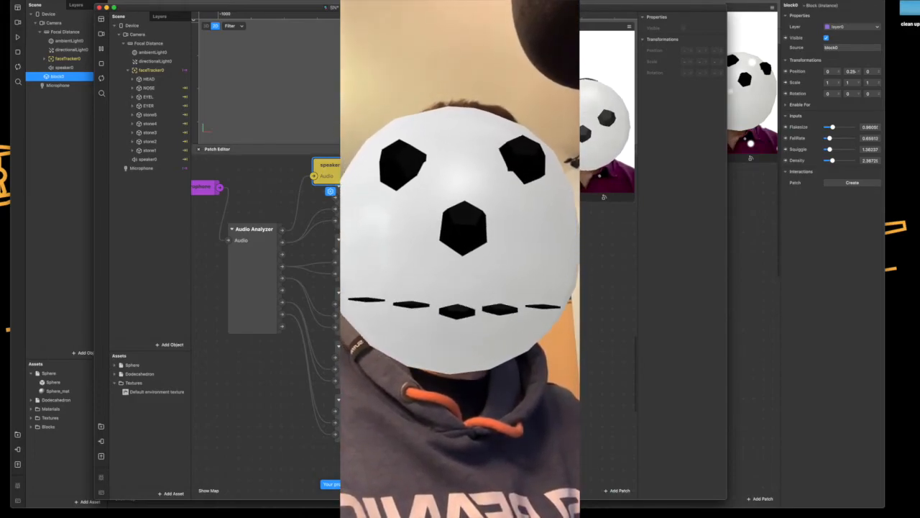
{"action": "left_click_drag", "start_coordinate": [331, 165], "coordinate": [310, 165]}
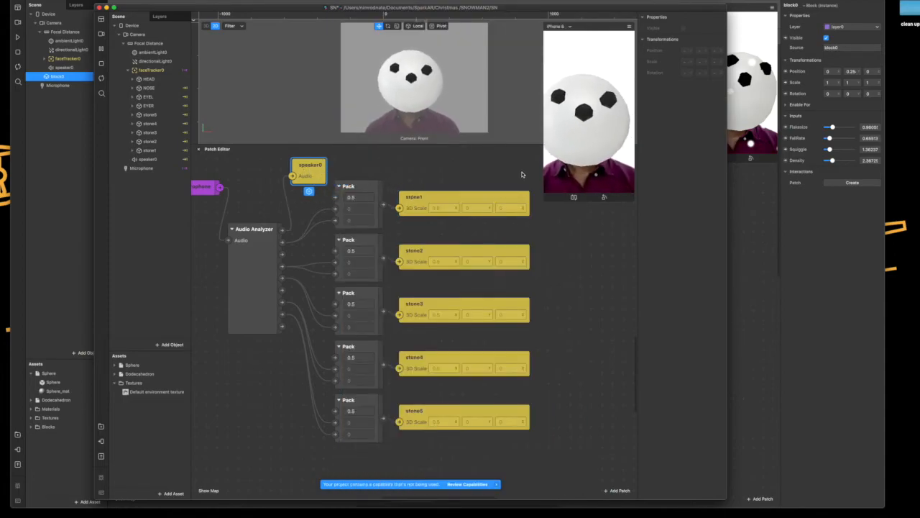
{"action": "left_click", "coordinate": [102, 49]}
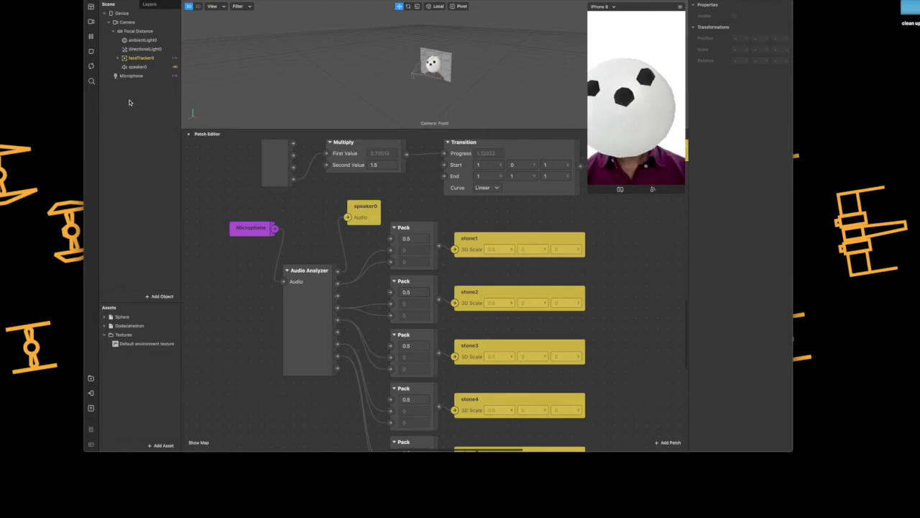
- Import the snow block file block0.arblock from the block0(1) folder on the computer into the assets
{"action": "left_click", "coordinate": [161, 445]}
{"action": "mouse_move", "coordinate": [226, 319]}
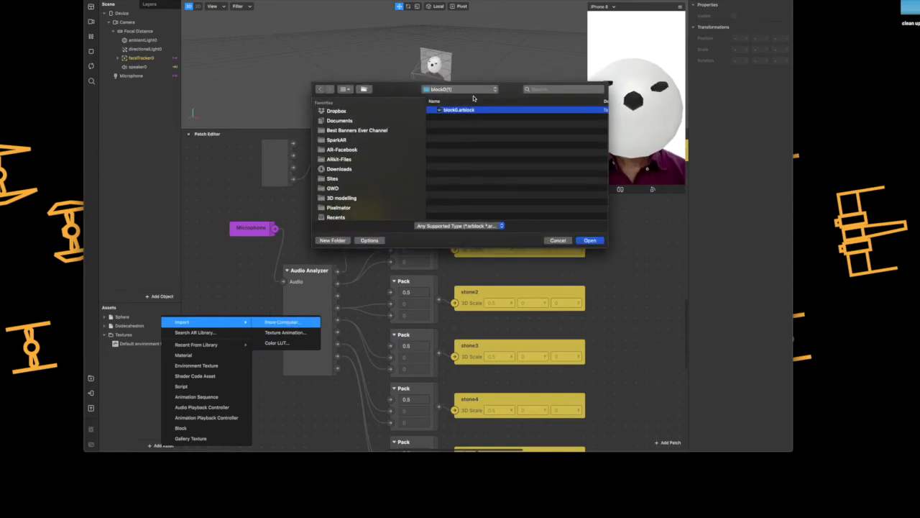
{"action": "left_click", "coordinate": [471, 90]}
{"action": "left_click", "coordinate": [471, 90]}
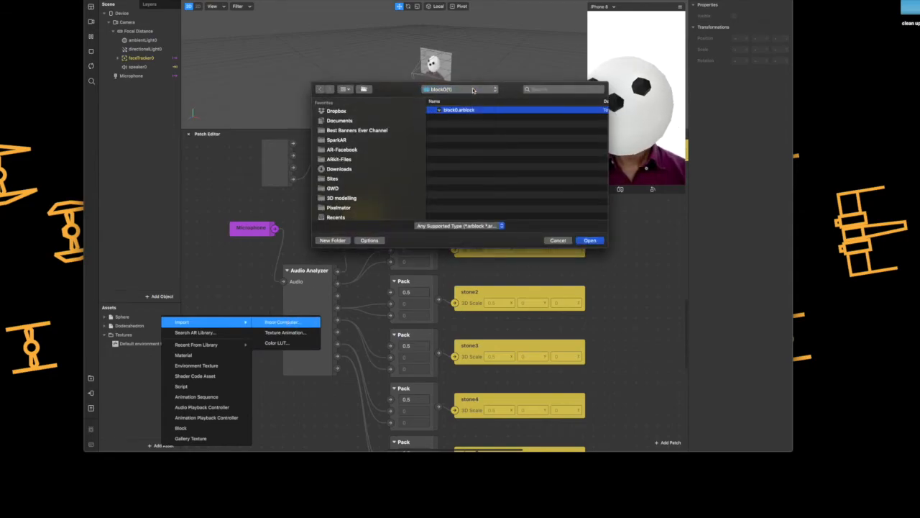
{"action": "left_click", "coordinate": [588, 240]}
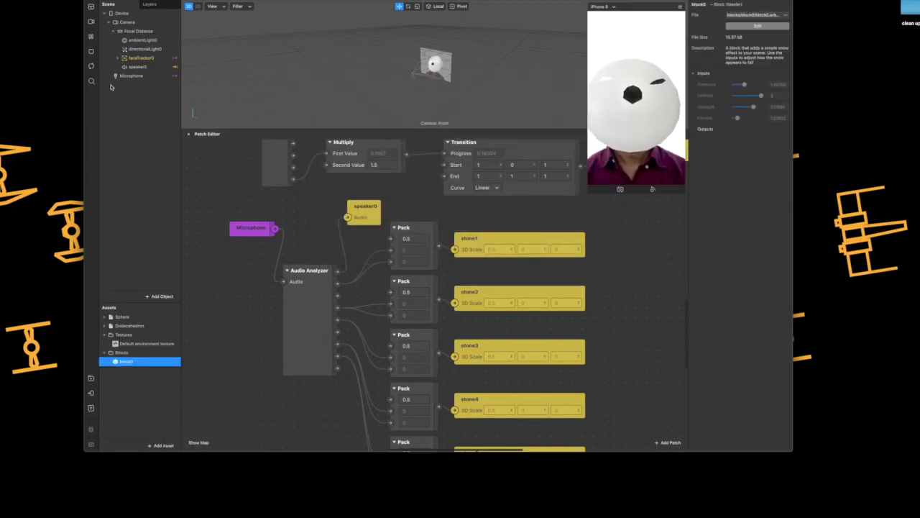
- Add block0 to the scene under Device, raise it to about 0.37 on Y and set its FallRate to about 2.35
{"action": "left_click_drag", "start_coordinate": [153, 355], "coordinate": [125, 21]}
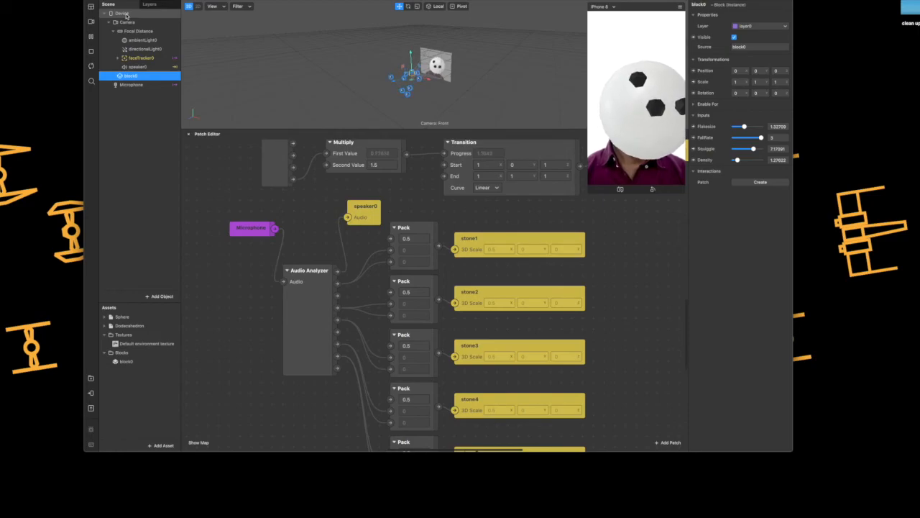
{"action": "left_click_drag", "start_coordinate": [410, 50], "coordinate": [409, 28]}
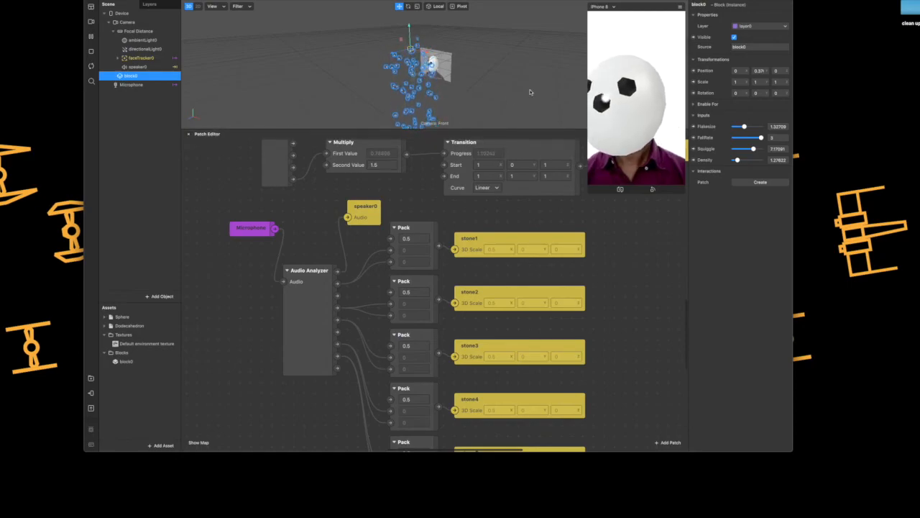
{"action": "left_click_drag", "start_coordinate": [761, 137], "coordinate": [754, 137]}
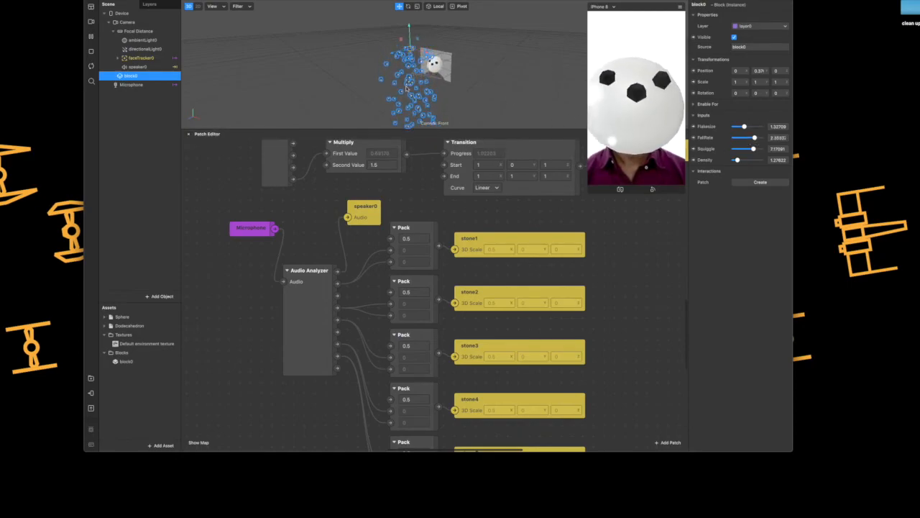
{"action": "left_click_drag", "start_coordinate": [356, 128], "coordinate": [355, 149]}
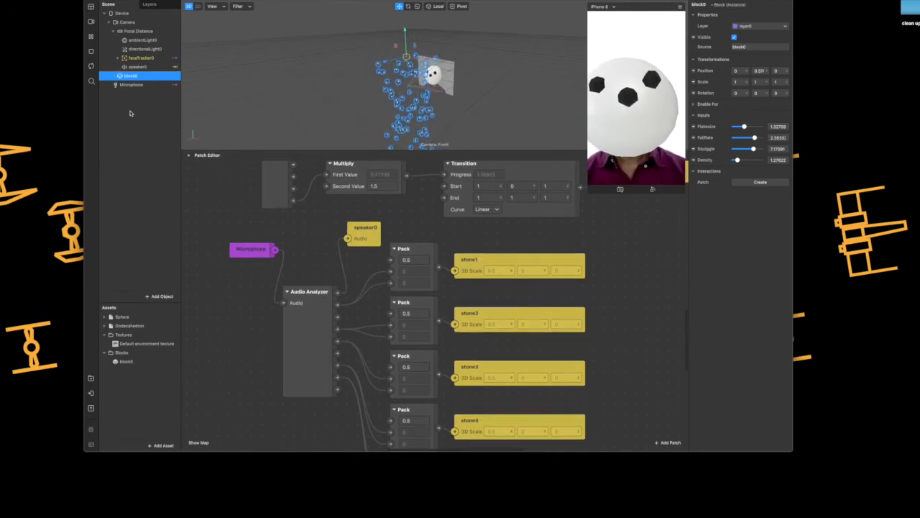
- Open the block0 asset for editing in its own window and bring that window to the front
{"action": "left_click", "coordinate": [115, 363]}
{"action": "double_click", "coordinate": [118, 361]}
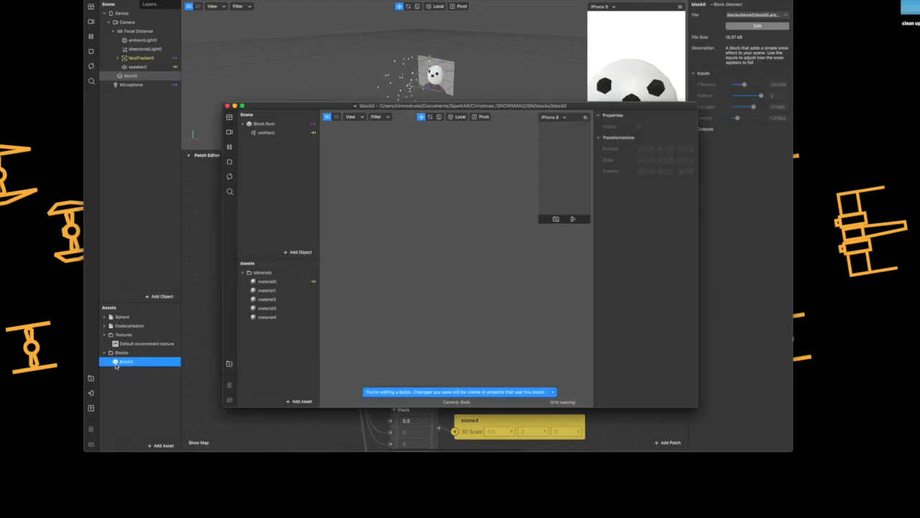
{"action": "mouse_move", "coordinate": [283, 104]}
{"action": "left_mouse_down"}
{"action": "mouse_move", "coordinate": [260, 88]}
{"action": "mouse_move", "coordinate": [277, 108]}
{"action": "left_mouse_up"}
{"action": "left_click", "coordinate": [237, 74]}
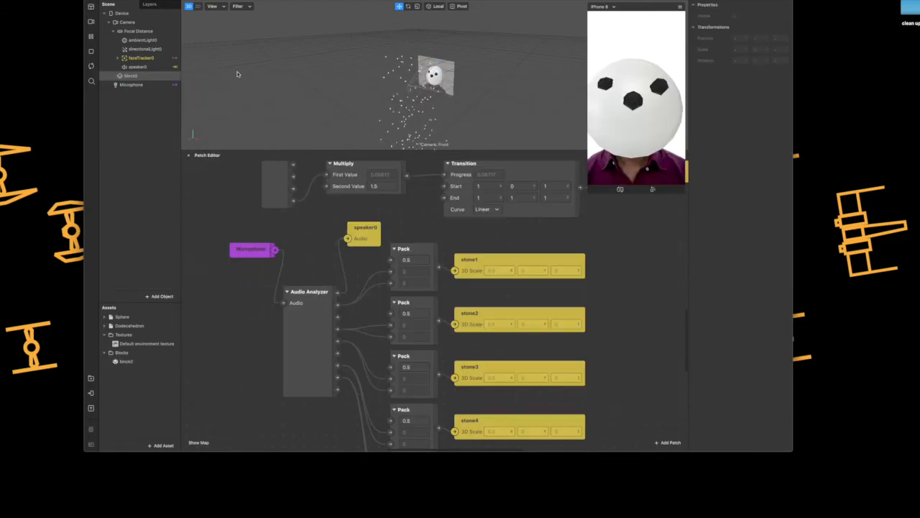
{"action": "key", "text": "ctrl+Up"}
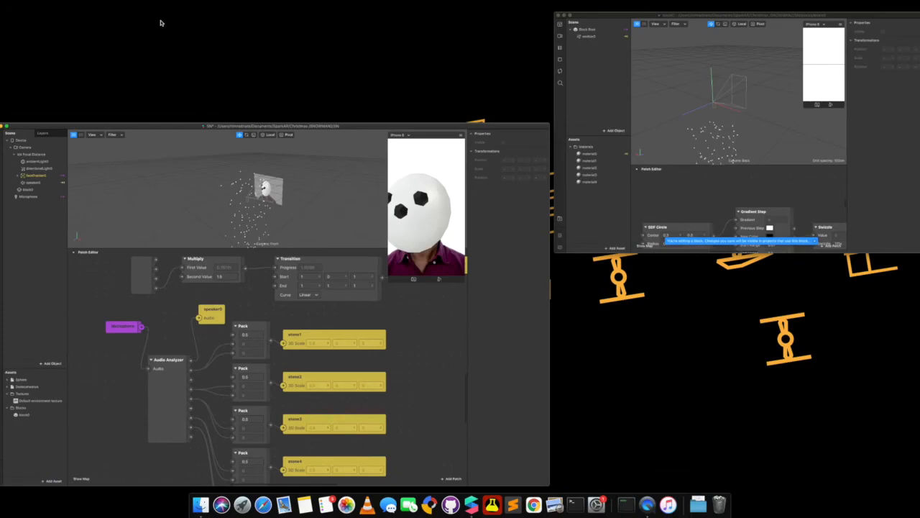
{"action": "left_click", "coordinate": [593, 100]}
- Enlarge the block0 window and its patch area to examine the block's whole patch graph
{"action": "left_click_drag", "start_coordinate": [283, 107], "coordinate": [140, 1]}
{"action": "left_click_drag", "start_coordinate": [592, 333], "coordinate": [816, 484]}
{"action": "left_click_drag", "start_coordinate": [527, 373], "coordinate": [498, 120]}
{"action": "left_click_drag", "start_coordinate": [446, 202], "coordinate": [253, 216]}
{"action": "left_click", "coordinate": [277, 180]}
{"action": "scroll", "coordinate": [288, 289], "scroll_direction": "down", "scroll_amount": 3}
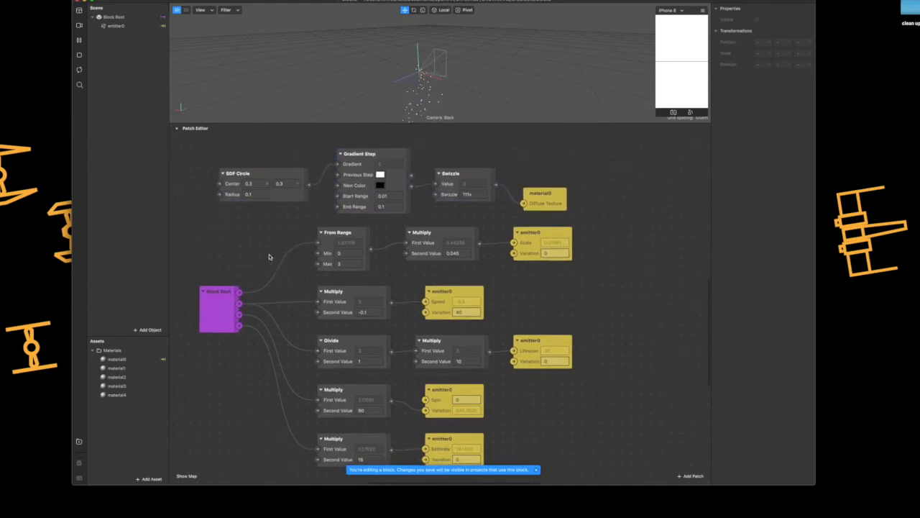
- Examine emitter0's Particle and Shape properties, widening the property area to read the values
{"action": "left_click", "coordinate": [118, 27]}
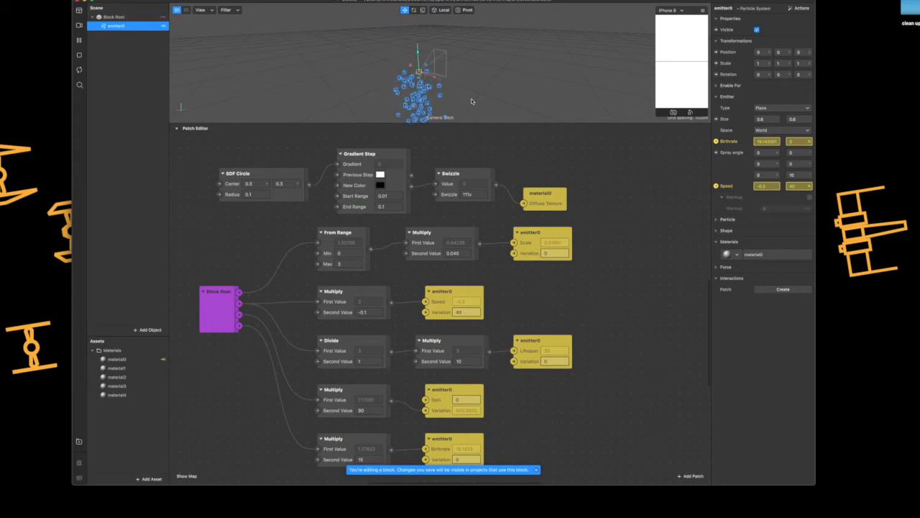
{"action": "left_click", "coordinate": [717, 218]}
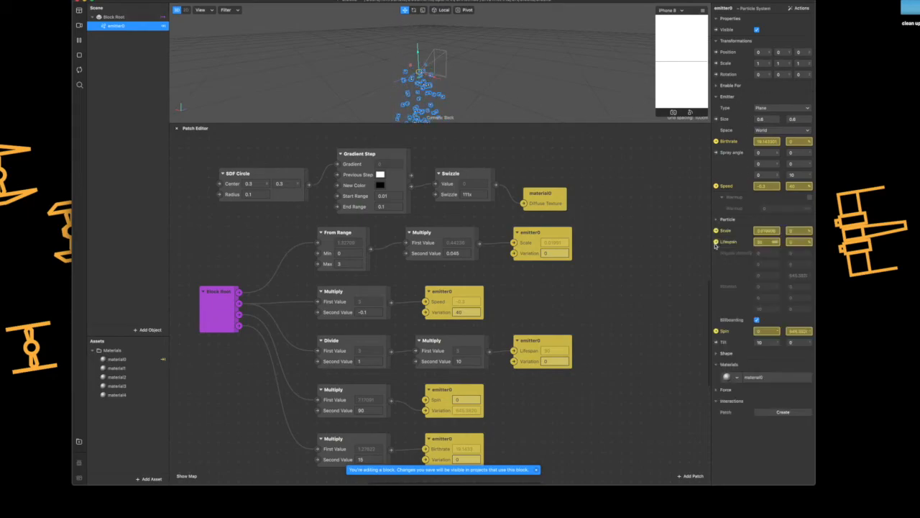
{"action": "left_click_drag", "start_coordinate": [710, 248], "coordinate": [635, 260]}
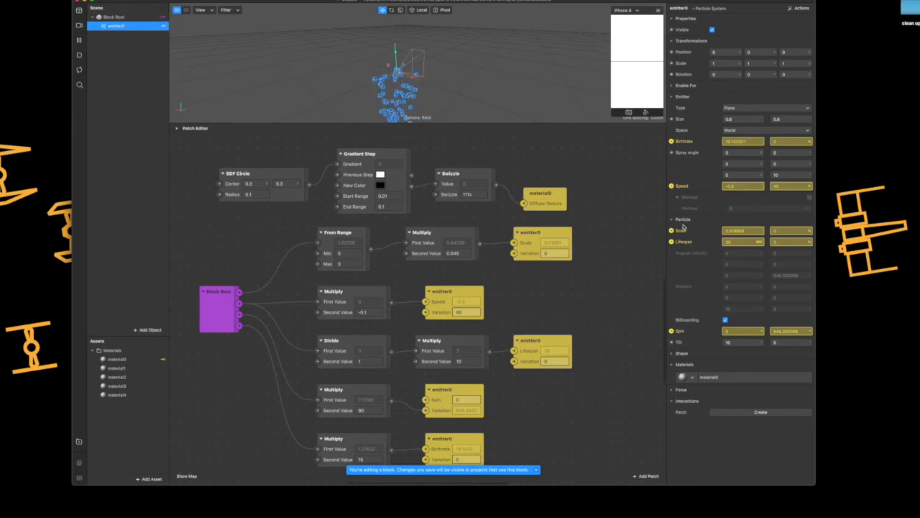
{"action": "left_click", "coordinate": [675, 354]}
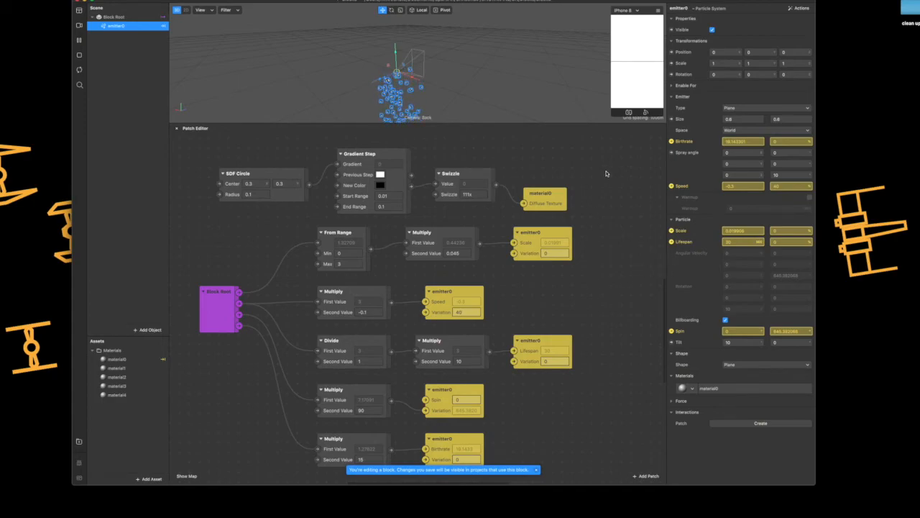
- Tidy the flake-texture patch row by moving SDF Circle, Gradient Step, Swizzle and material0 closer to the patch columns below
{"action": "left_click_drag", "start_coordinate": [604, 149], "coordinate": [218, 211]}
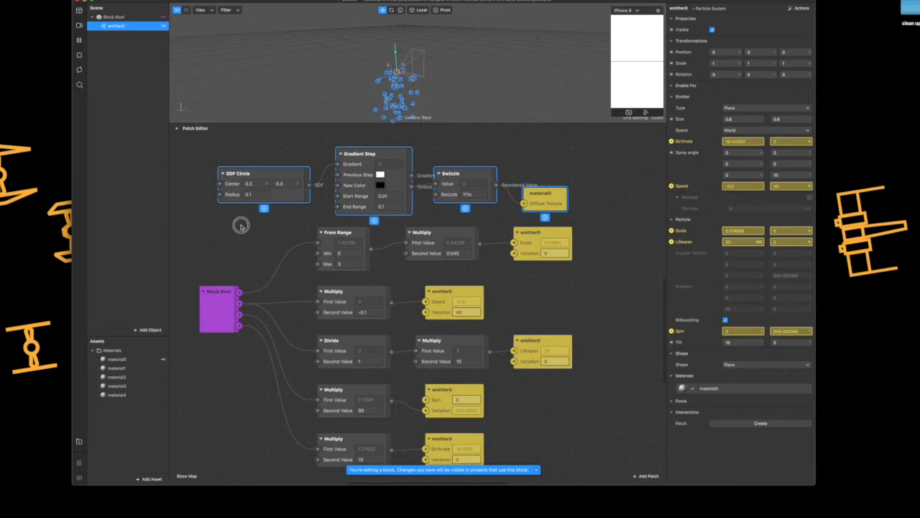
{"action": "left_click", "coordinate": [242, 229]}
{"action": "left_click_drag", "start_coordinate": [233, 154], "coordinate": [496, 210]}
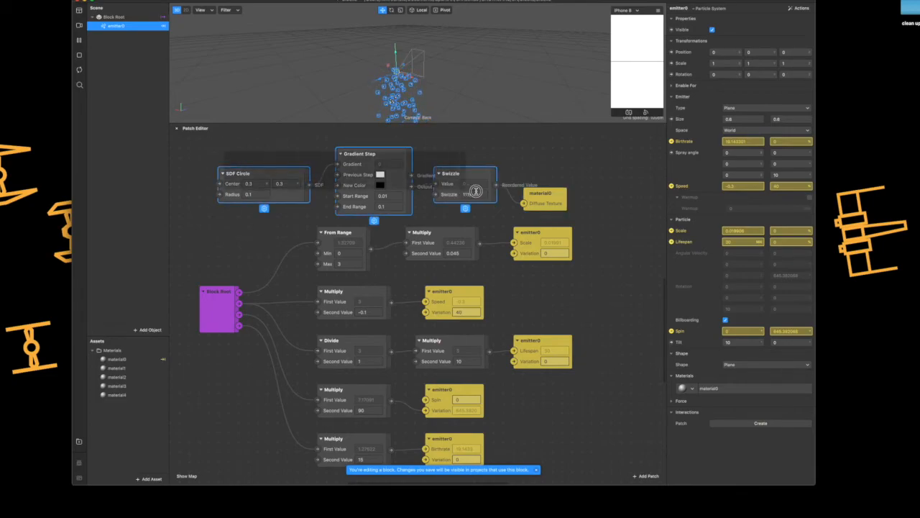
{"action": "left_click", "coordinate": [481, 189]}
{"action": "left_click_drag", "start_coordinate": [305, 175], "coordinate": [284, 176]}
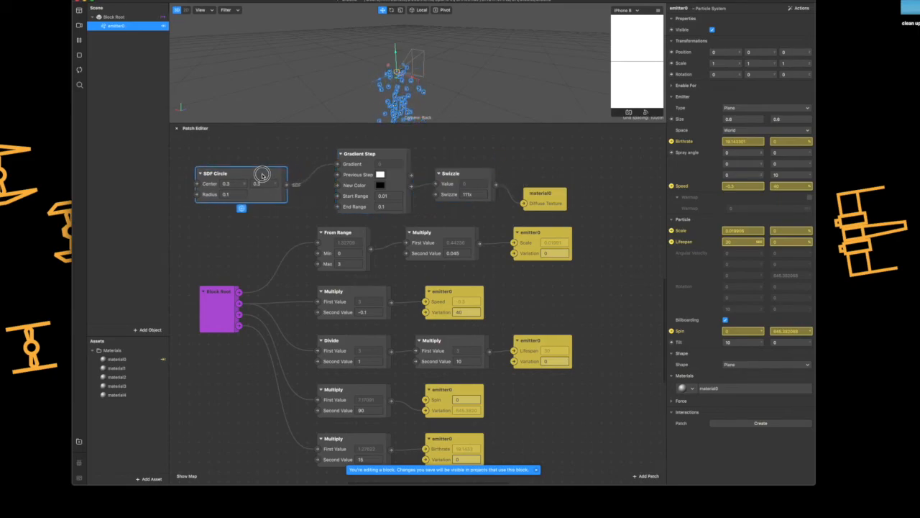
{"action": "left_click_drag", "start_coordinate": [363, 153], "coordinate": [352, 153]}
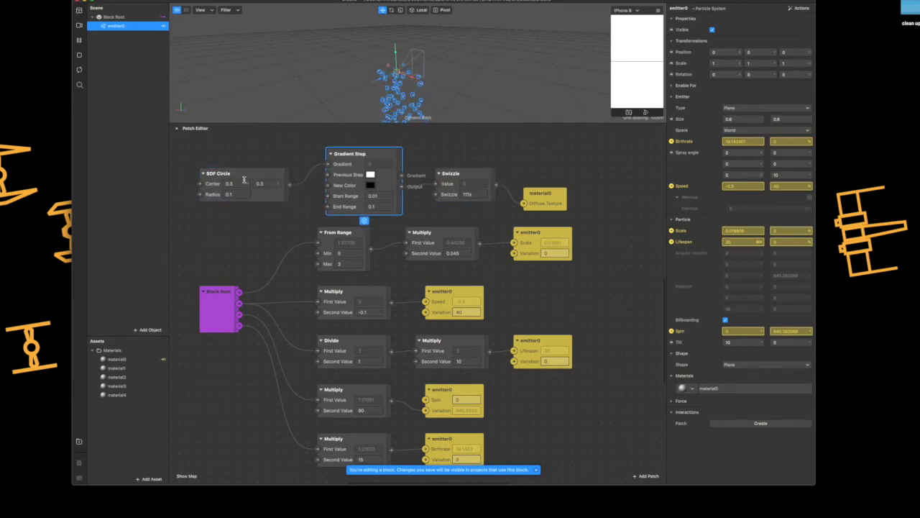
{"action": "left_click_drag", "start_coordinate": [390, 156], "coordinate": [383, 155]}
{"action": "left_click_drag", "start_coordinate": [460, 174], "coordinate": [439, 164]}
{"action": "left_click_drag", "start_coordinate": [547, 198], "coordinate": [535, 178]}
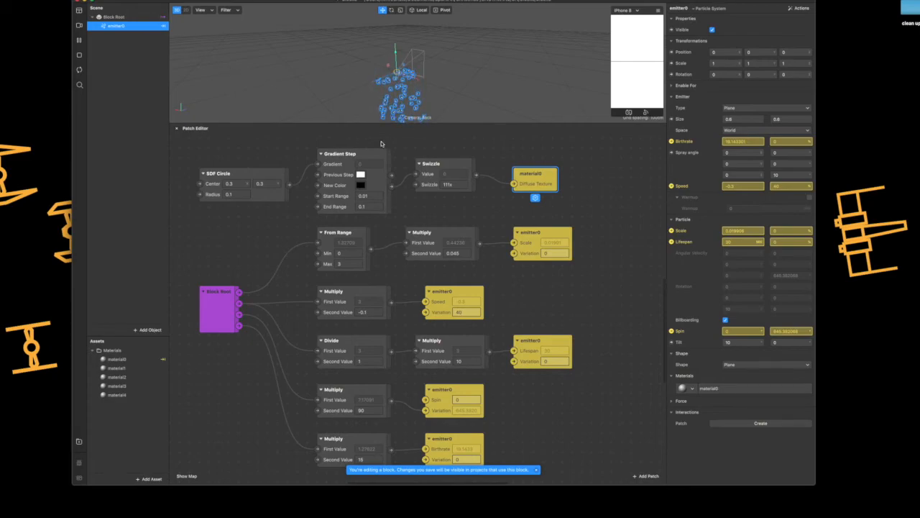
- Switch the viewport to 2D and set Block Root's Flakesize and FallRate to about 1, Squiggle to about 2.92 and Density to about 2.87
{"action": "left_click", "coordinate": [186, 11]}
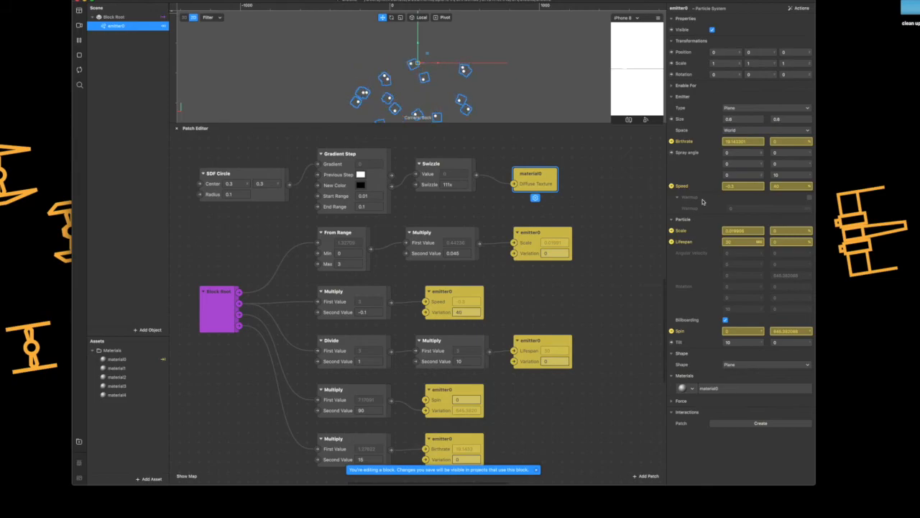
{"action": "left_click", "coordinate": [257, 37]}
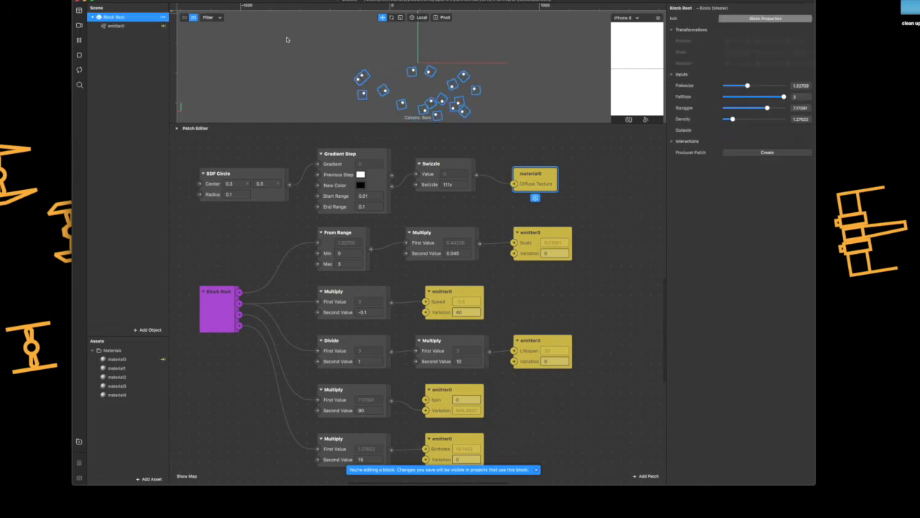
{"action": "left_click", "coordinate": [733, 97]}
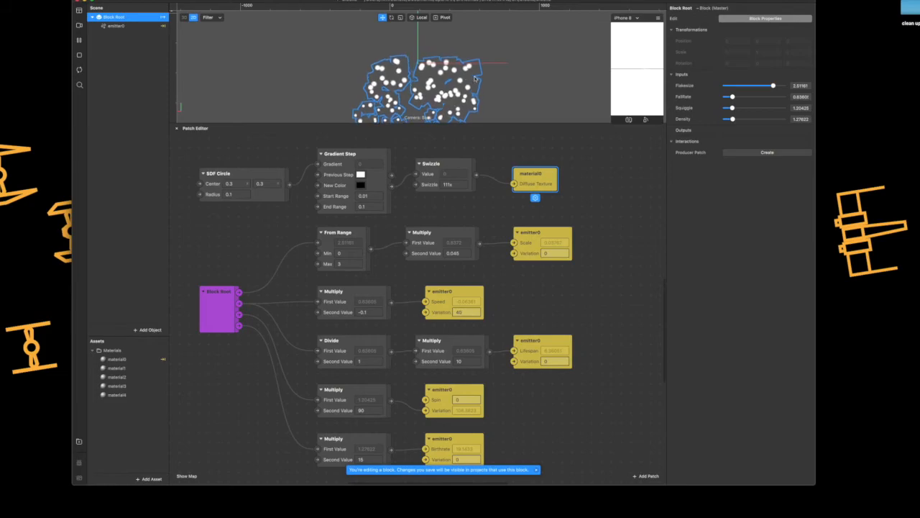
{"action": "left_click_drag", "start_coordinate": [232, 157], "coordinate": [498, 178]}
{"action": "left_click", "coordinate": [557, 218]}
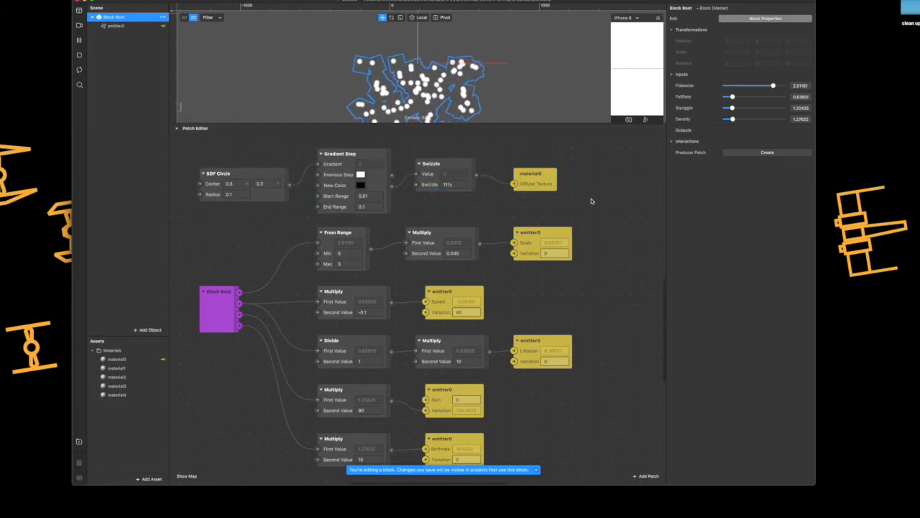
{"action": "mouse_move", "coordinate": [772, 86]}
{"action": "left_mouse_down"}
{"action": "mouse_move", "coordinate": [741, 96]}
{"action": "mouse_move", "coordinate": [742, 119]}
{"action": "mouse_move", "coordinate": [740, 85]}
{"action": "left_mouse_up"}
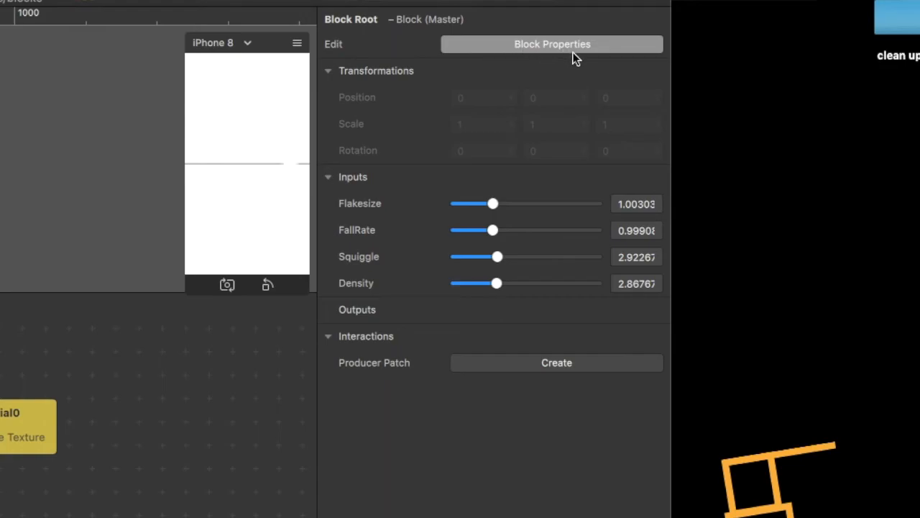
- Review the Flakesize input's settings in the block properties and add a new input that shows on the Block Root patch
{"action": "left_click", "coordinate": [554, 44]}
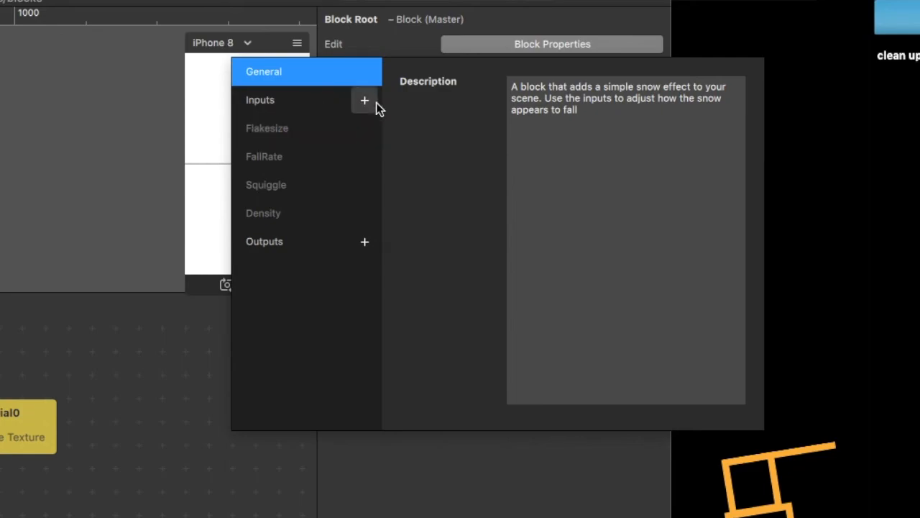
{"action": "left_click", "coordinate": [298, 129]}
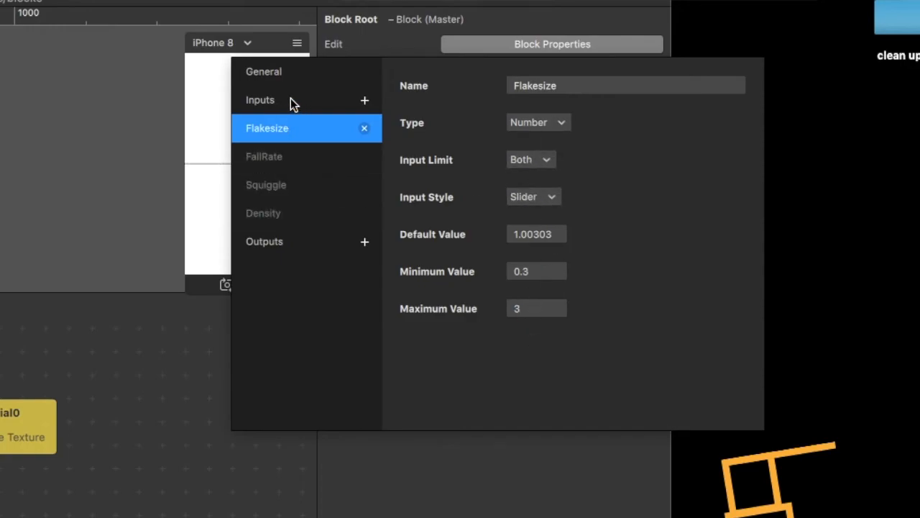
{"action": "left_click", "coordinate": [364, 101]}
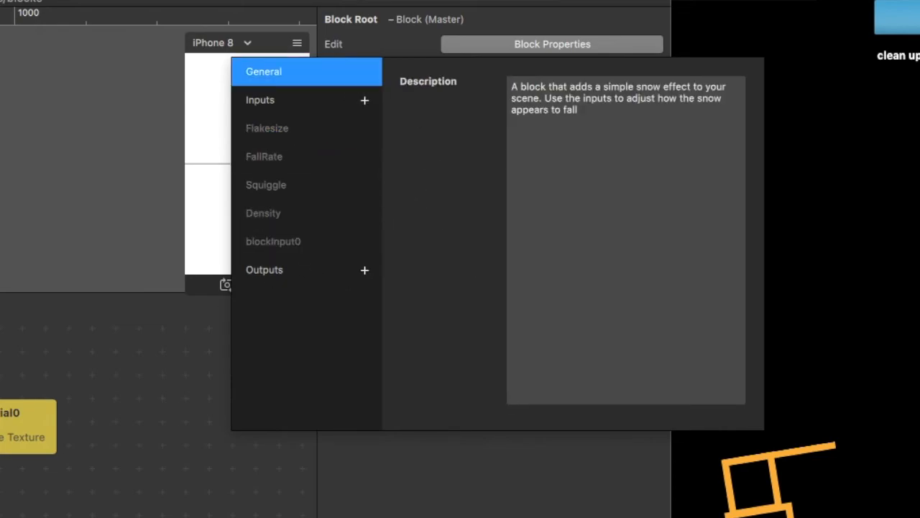
{"action": "left_click", "coordinate": [203, 377]}
{"action": "left_click_drag", "start_coordinate": [184, 335], "coordinate": [207, 264]}
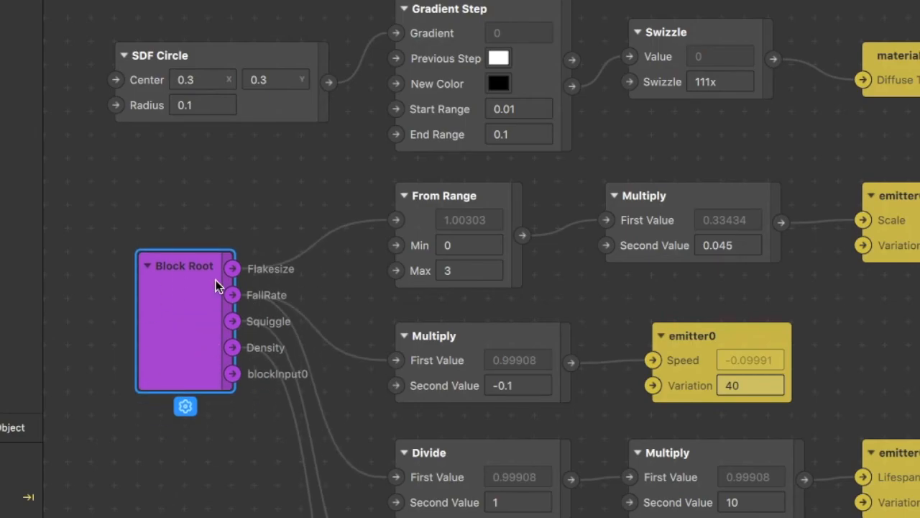
- Remove the extra blockInput0 from the block's inputs and close the block properties
{"action": "scroll", "coordinate": [213, 286], "scroll_direction": "up", "scroll_amount": 5}
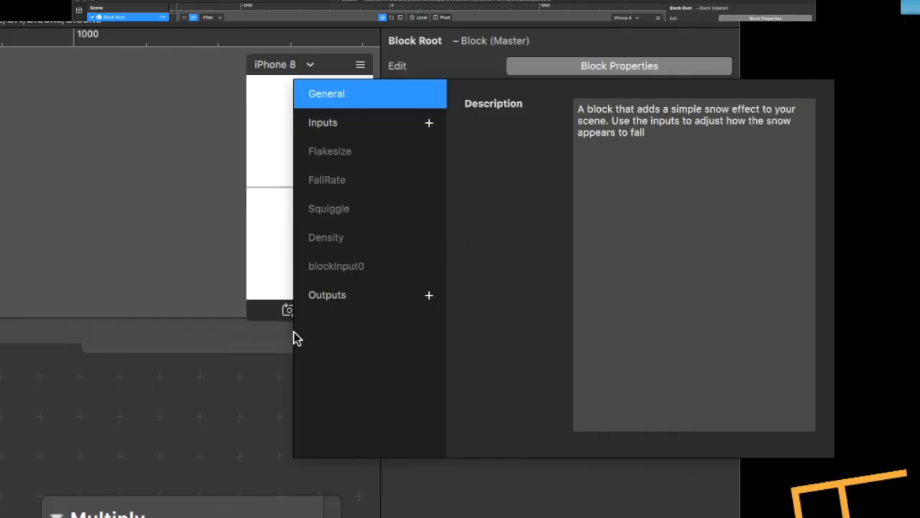
{"action": "mouse_move", "coordinate": [422, 263]}
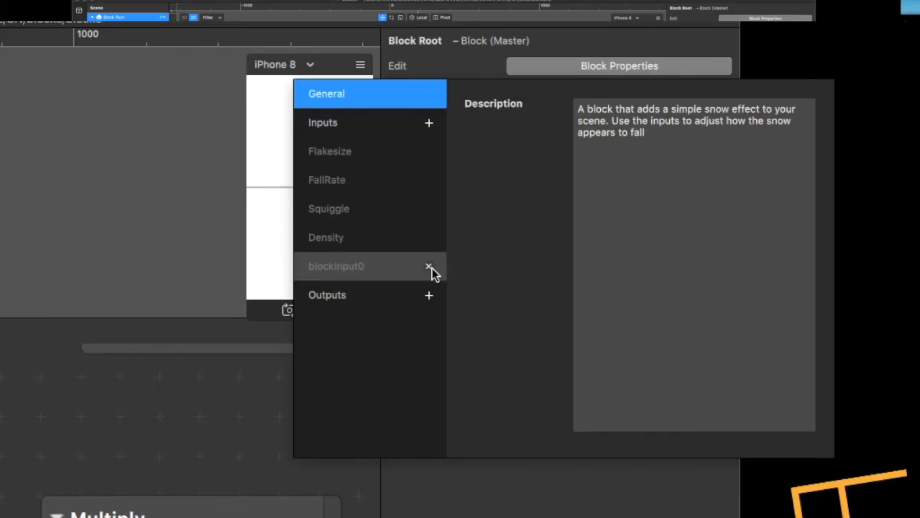
{"action": "left_click", "coordinate": [429, 267]}
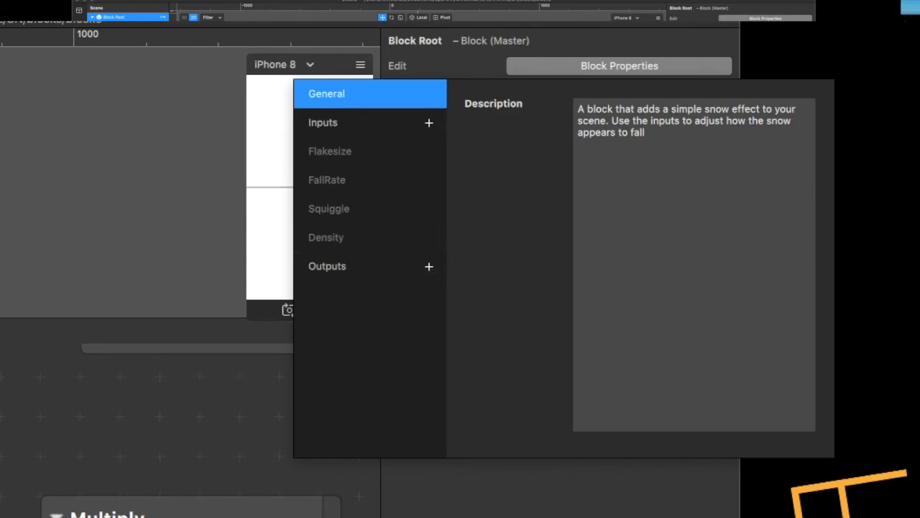
{"action": "key", "text": "Escape"}
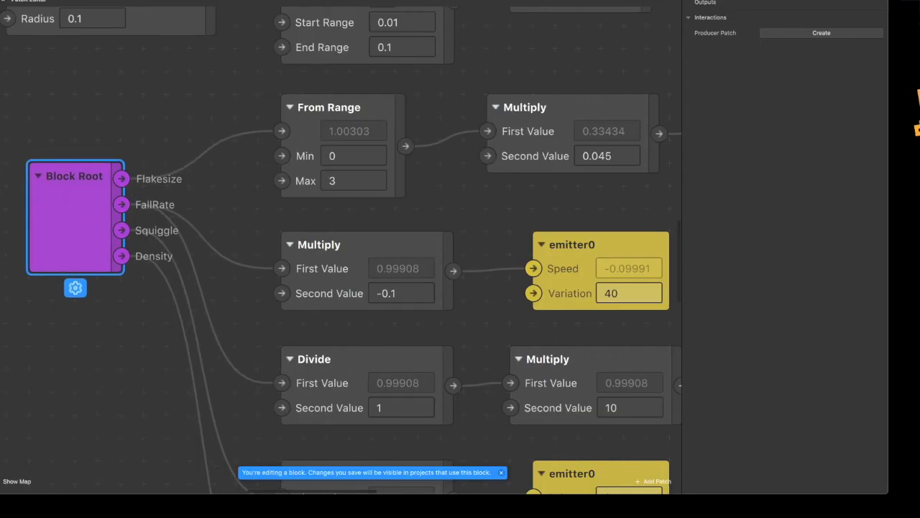
- Trace the Flakesize chain through From Range and Multiply to emitter0's Scale patch and examine emitter0's Particle properties
{"action": "left_click_drag", "start_coordinate": [441, 162], "coordinate": [241, 182]}
{"action": "left_click", "coordinate": [165, 95]}
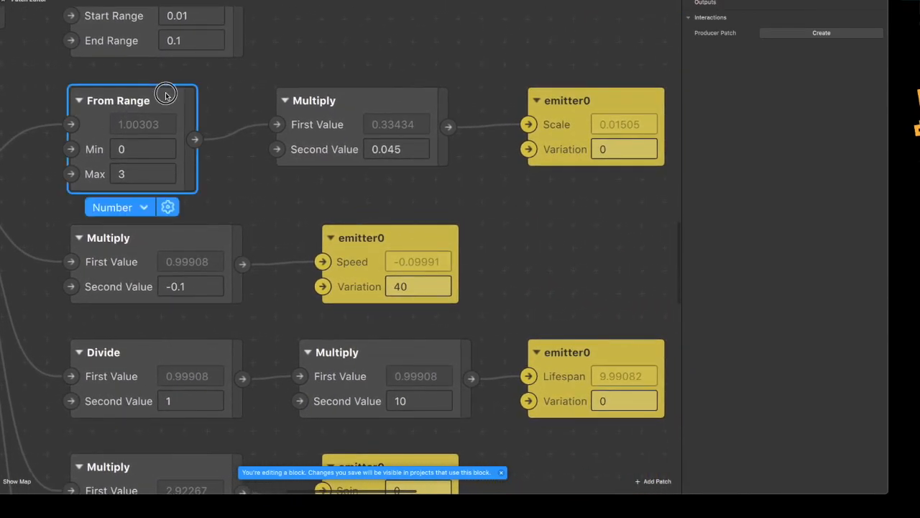
{"action": "mouse_move", "coordinate": [374, 100]}
{"action": "left_mouse_down"}
{"action": "mouse_move", "coordinate": [361, 101]}
{"action": "mouse_move", "coordinate": [374, 101]}
{"action": "left_mouse_up"}
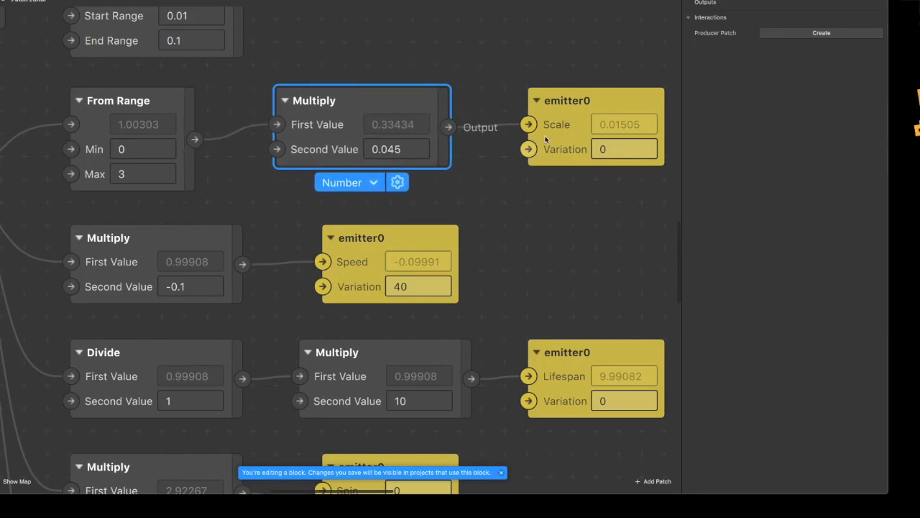
{"action": "left_click_drag", "start_coordinate": [597, 102], "coordinate": [572, 104]}
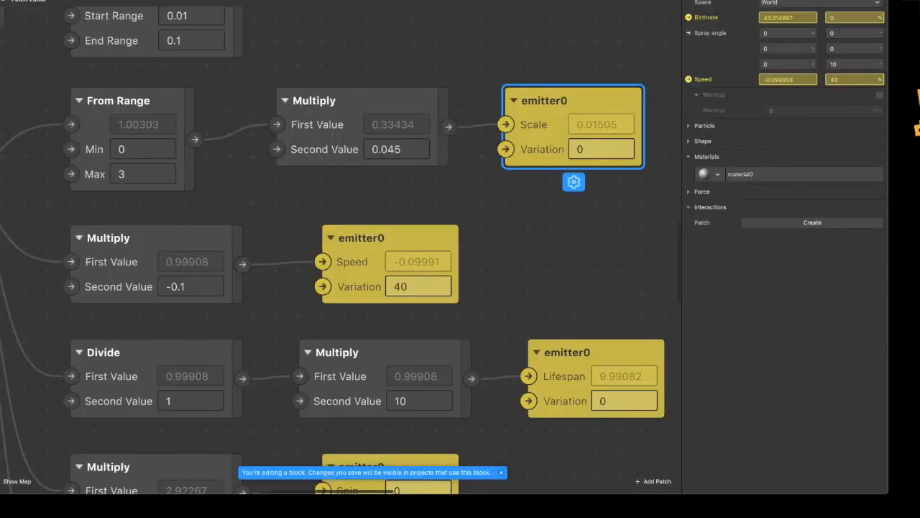
{"action": "left_click", "coordinate": [690, 127]}
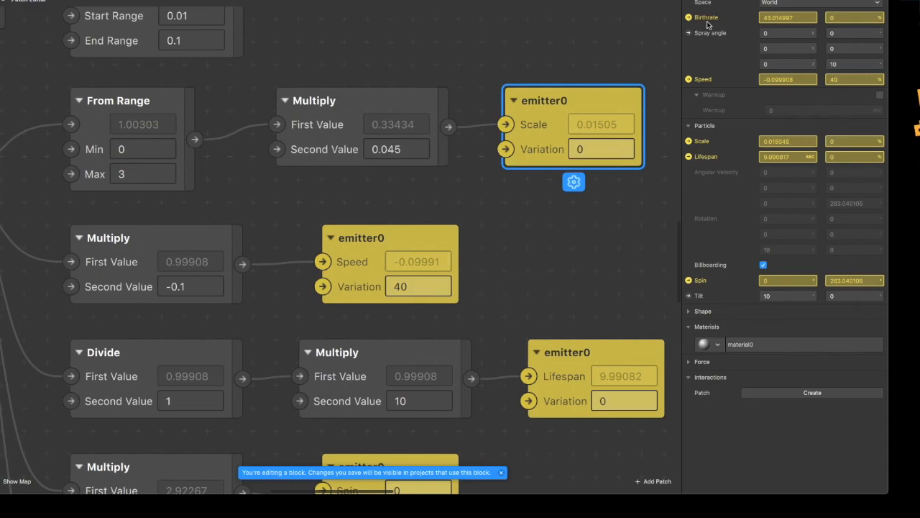
- Examine the chains driving emitter0's Speed, Lifespan, Spin and Birthrate, and trace them back to the Block Root patch
{"action": "left_click", "coordinate": [564, 305]}
{"action": "scroll", "coordinate": [564, 305], "scroll_direction": "down", "scroll_amount": 3}
{"action": "left_click", "coordinate": [368, 158]}
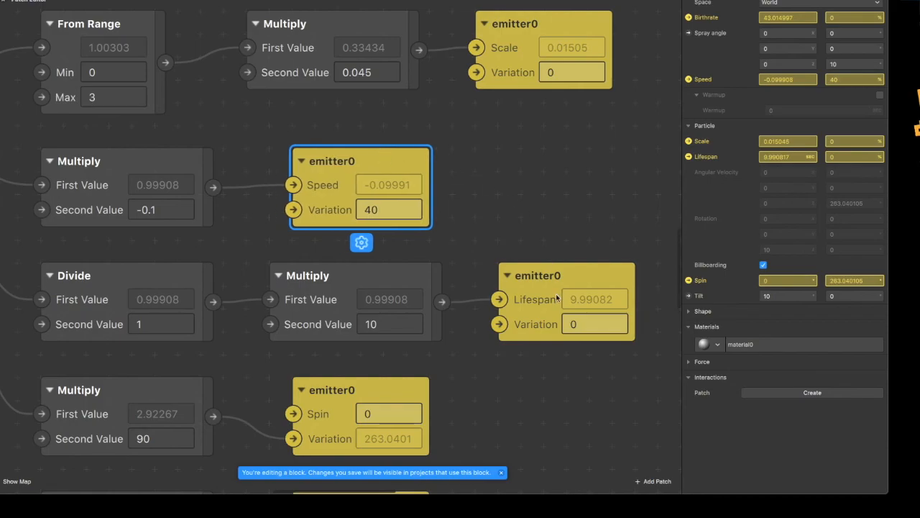
{"action": "scroll", "coordinate": [451, 231], "scroll_direction": "down", "scroll_amount": 5}
{"action": "left_click", "coordinate": [374, 363]}
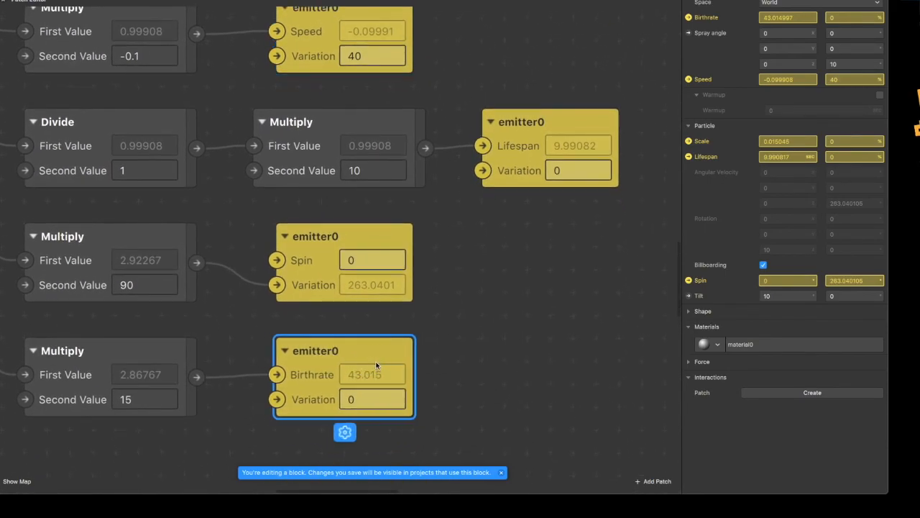
{"action": "scroll", "coordinate": [302, 324], "scroll_direction": "left", "scroll_amount": 5}
{"action": "scroll", "coordinate": [503, 256], "scroll_direction": "up", "scroll_amount": 3}
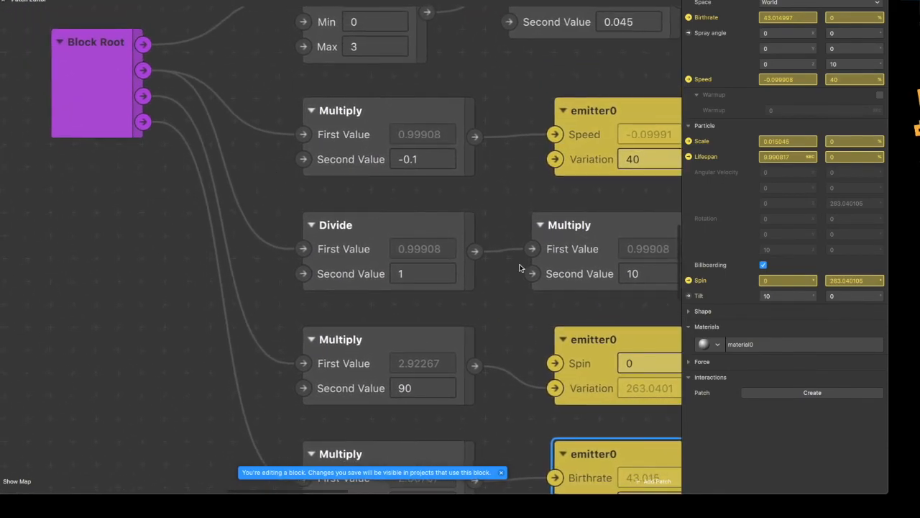
{"action": "scroll", "coordinate": [101, 268], "scroll_direction": "up", "scroll_amount": 2}
{"action": "left_click", "coordinate": [55, 164]}
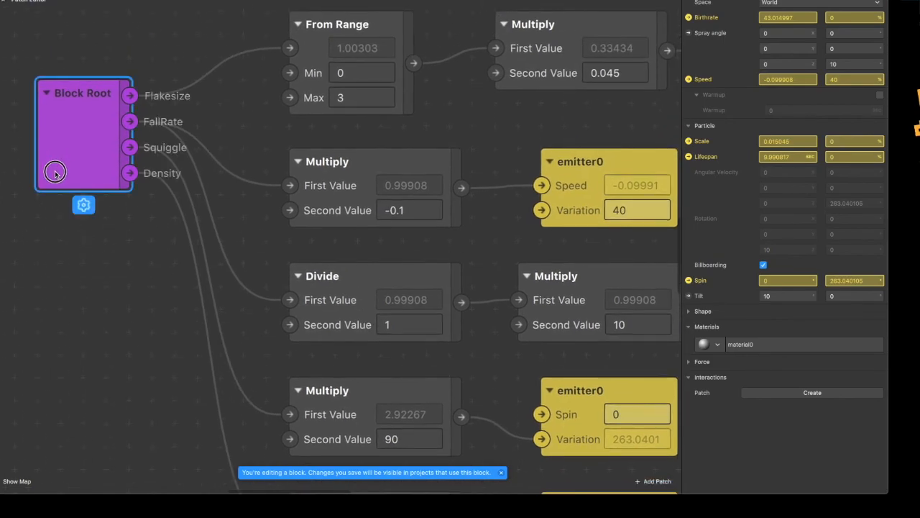
{"action": "scroll", "coordinate": [504, 281], "scroll_direction": "down", "scroll_amount": 3}
{"action": "scroll", "coordinate": [505, 281], "scroll_direction": "right", "scroll_amount": 3}
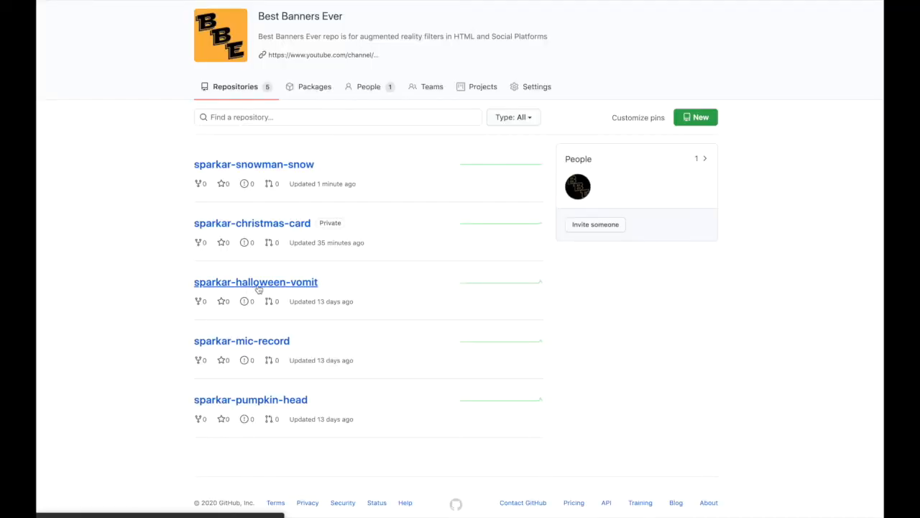
- In the Best Banners Ever GitHub page, view the sparkar-halloween-vomit and sparkar-mic-record repositories, returning to the repository list after each
{"action": "left_click", "coordinate": [258, 285]}
{"action": "key", "text": "alt+Left"}
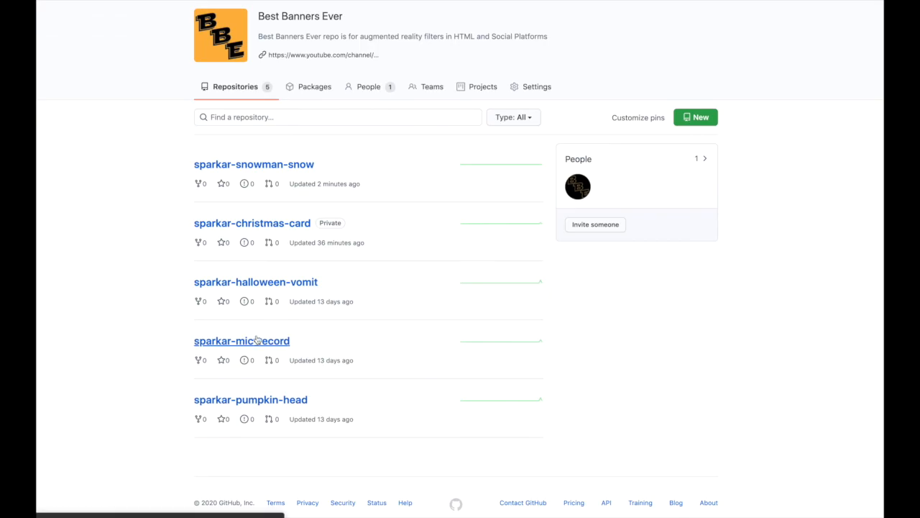
{"action": "left_click", "coordinate": [257, 341]}
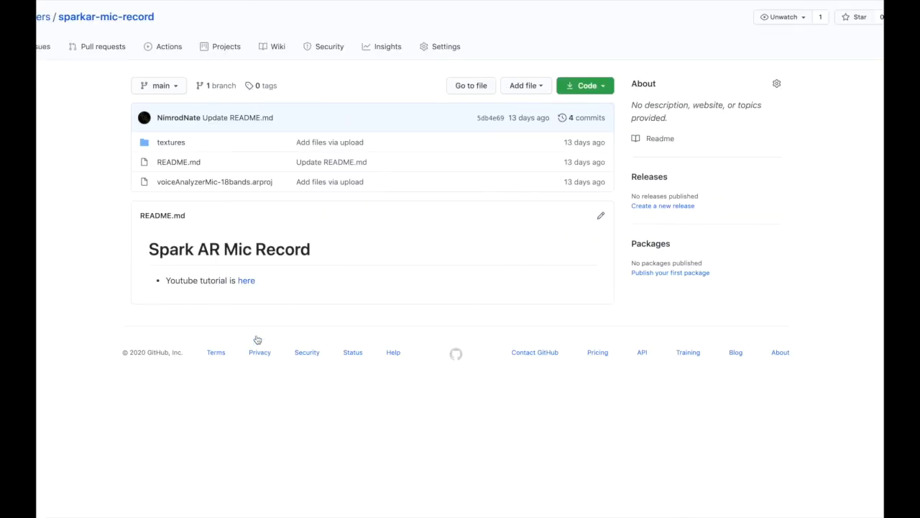
{"action": "key", "text": "alt+Left"}
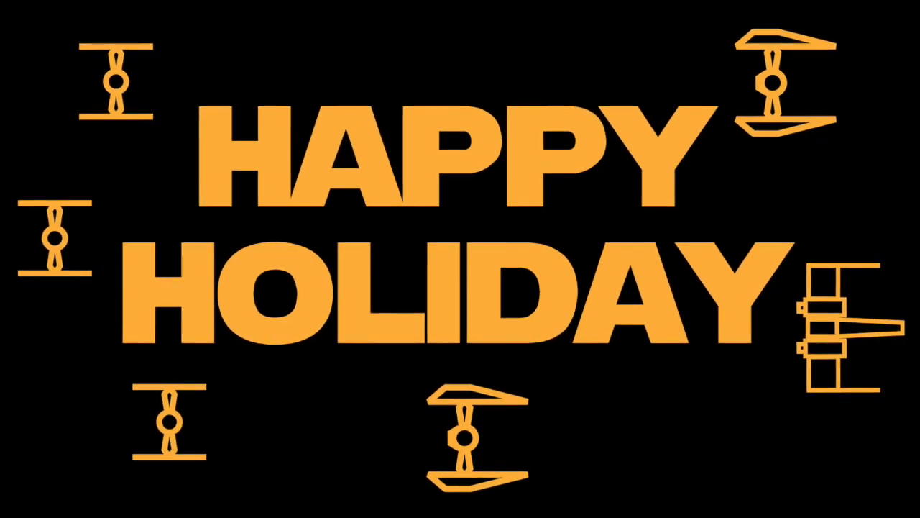